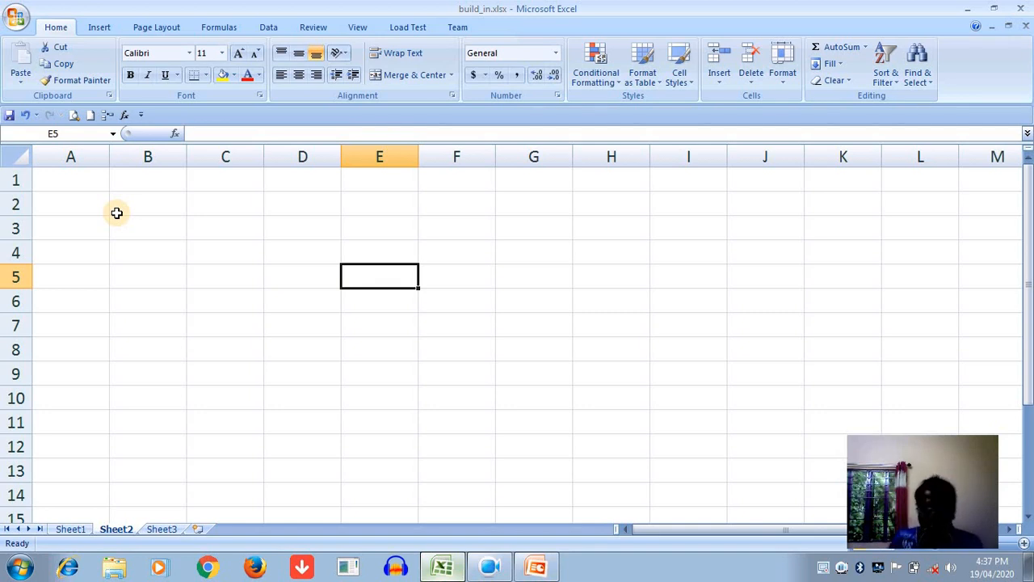
- Enter 1 and 2 in cells A1 and A2, and extend the number series down to A11
click(57, 181)
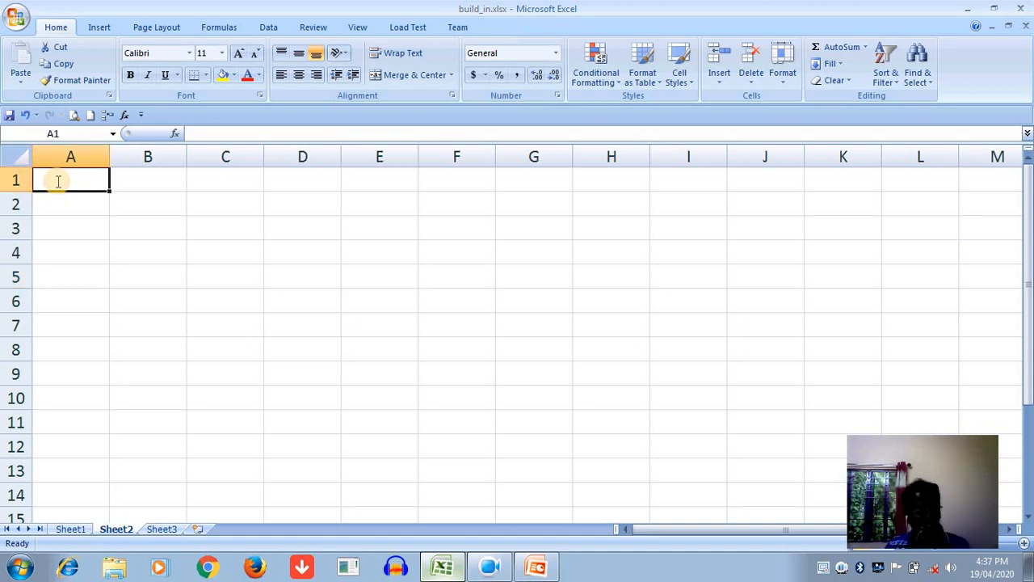
text(1)
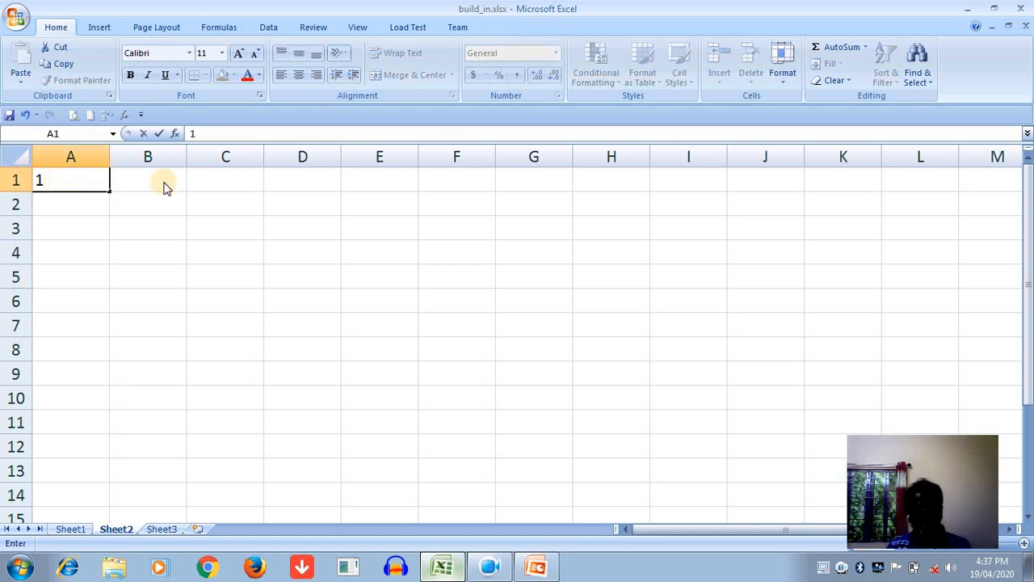
click(688, 447)
scroll(860, 519, up, 5)
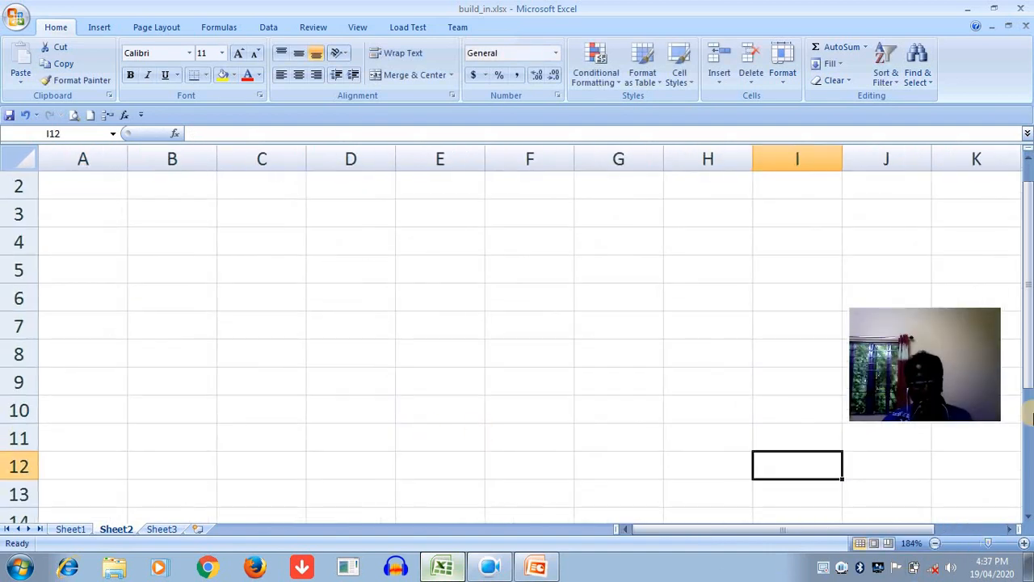
drag(1028, 375, 1028, 324)
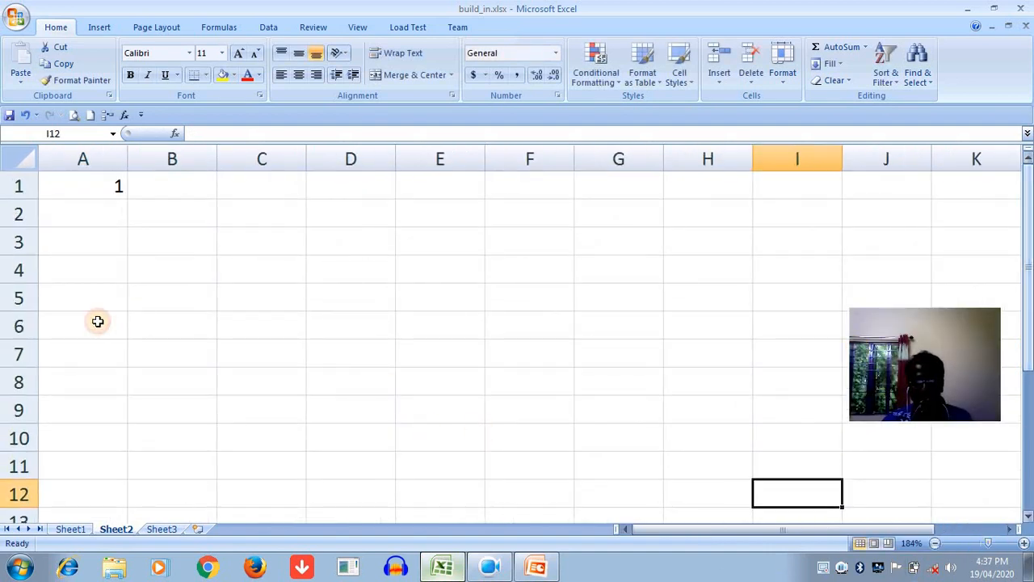
click(113, 188)
click(111, 207)
text(2)
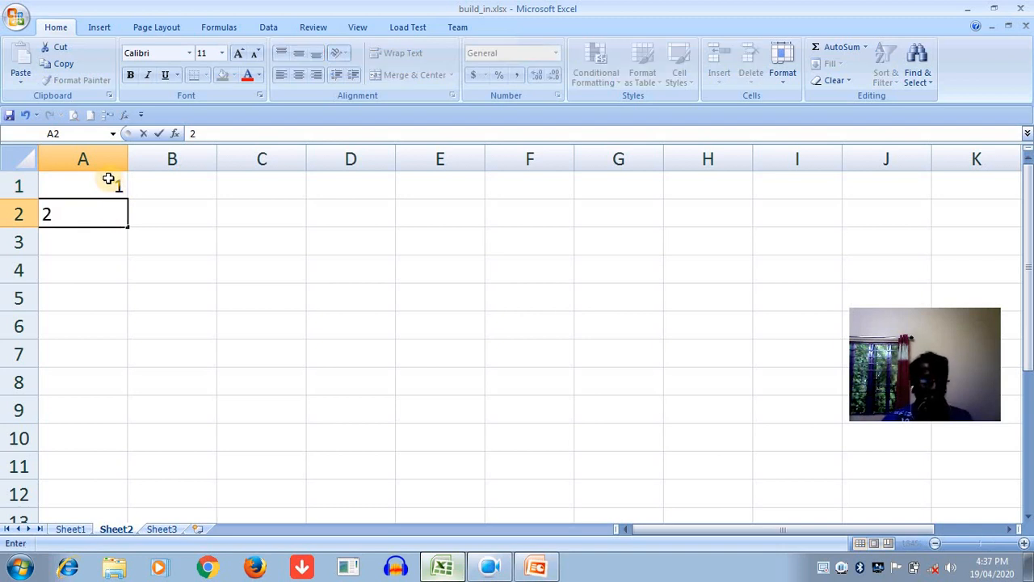
drag(109, 179, 111, 204)
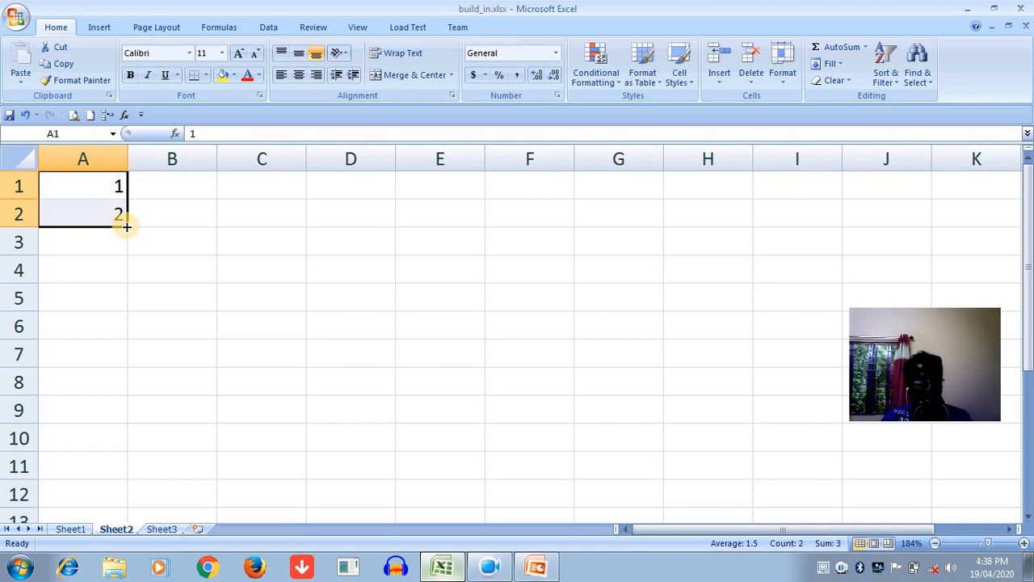
drag(126, 227, 114, 473)
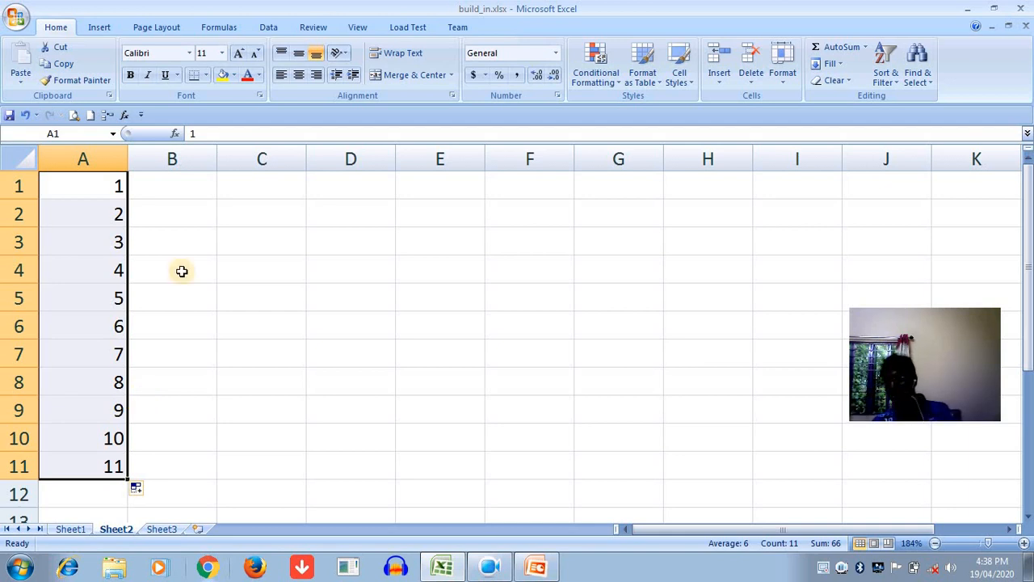
- Enter 1 and 3 in cells B1 and B2, and extend the odd-number series down to B11
click(184, 192)
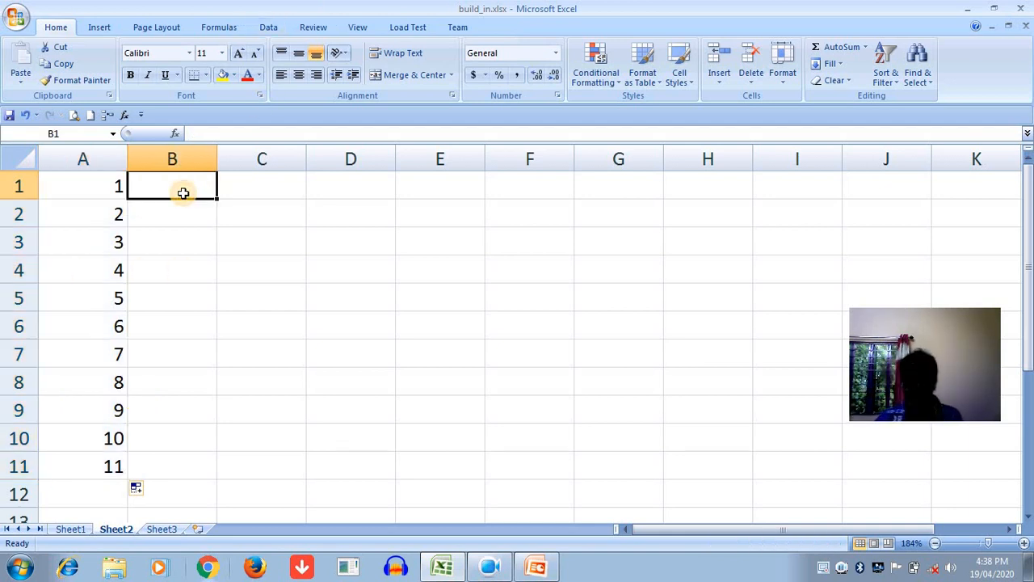
text(1)
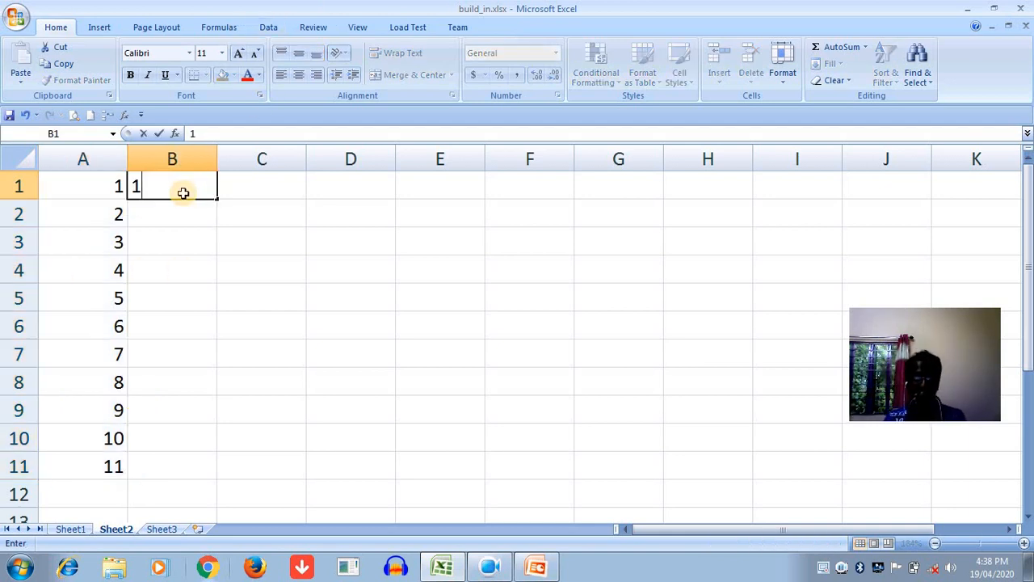
key(Return)
text(3)
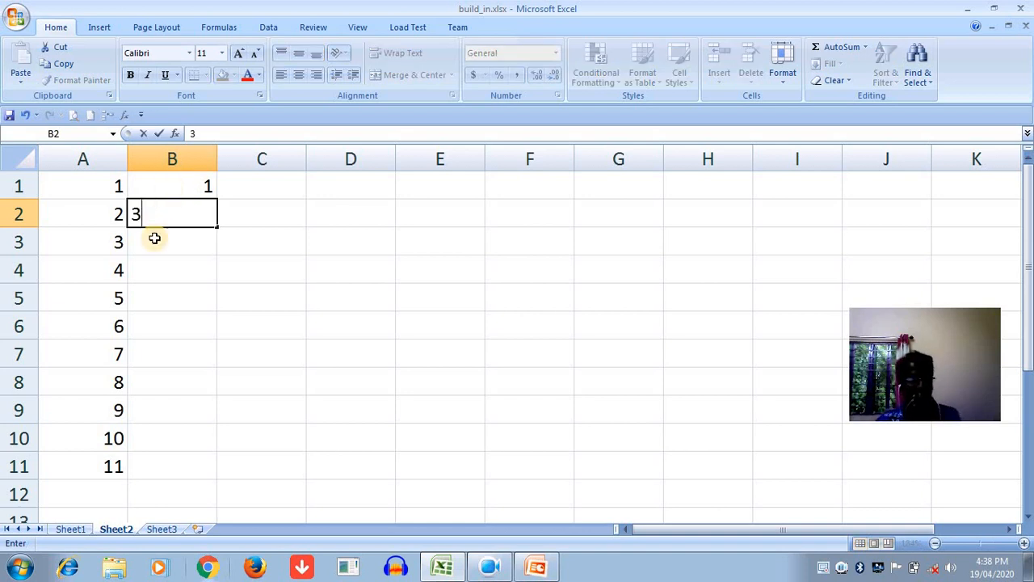
double_click(195, 186)
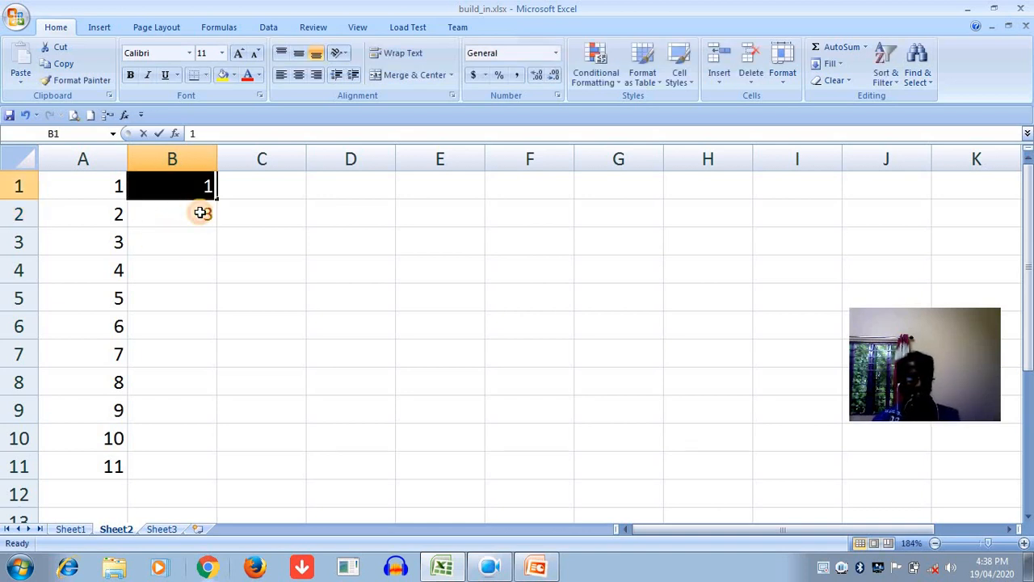
click(201, 213)
drag(201, 192, 202, 478)
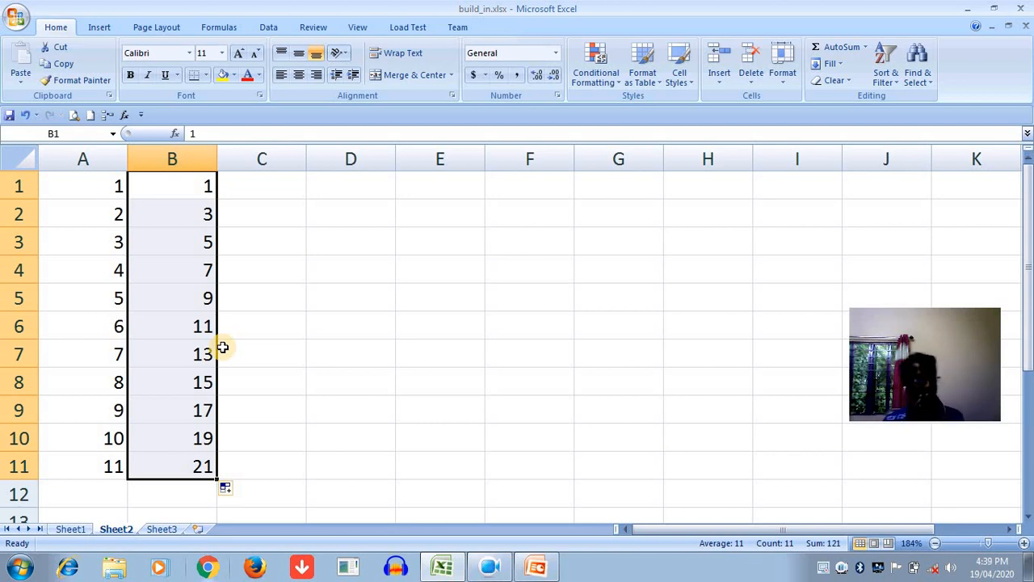
- Enter 0 and 5 in cells C1 and C2, and extend the series in steps of 5 down to C11
click(242, 186)
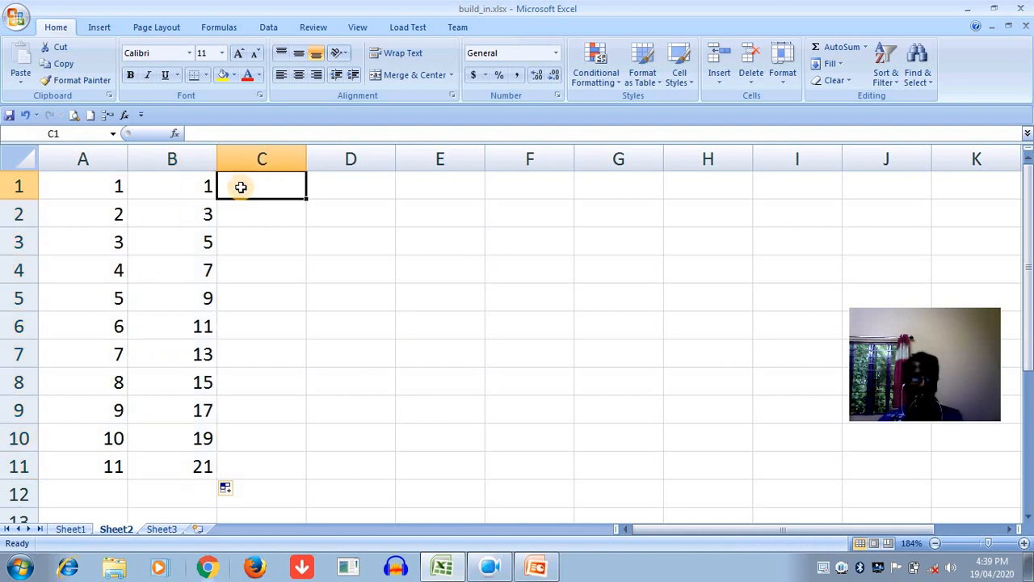
text(0)
key(Return)
text(5)
click(265, 179)
drag(266, 211, 305, 471)
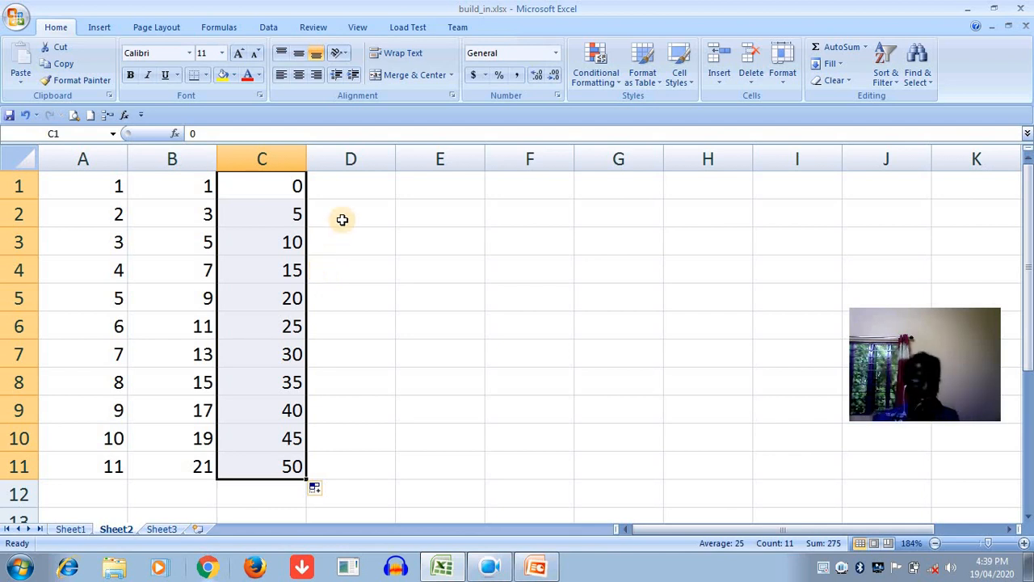
- Enter a and b in cells D1 and D2, and extend the letter series down to D11
click(362, 187)
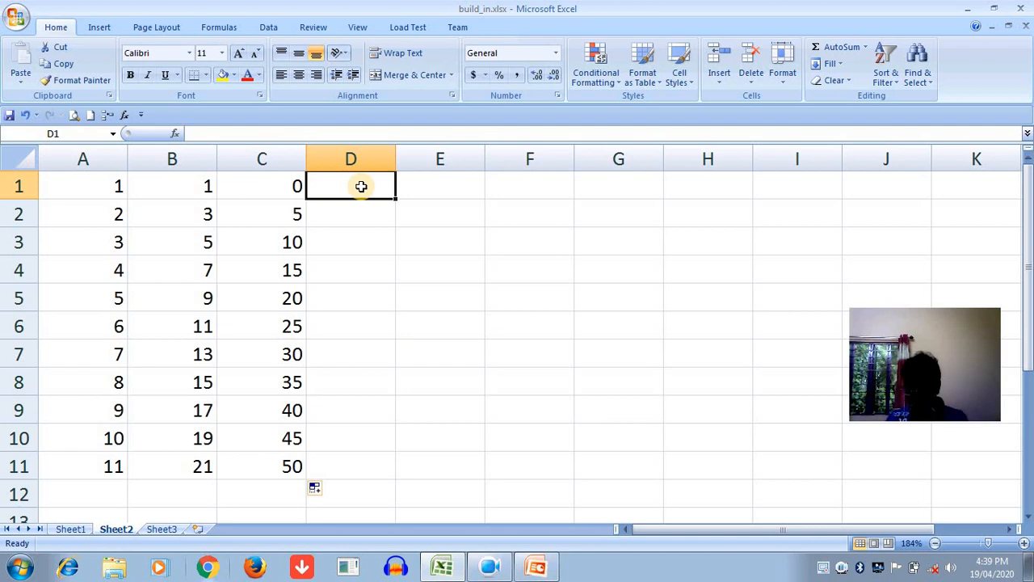
text(a)
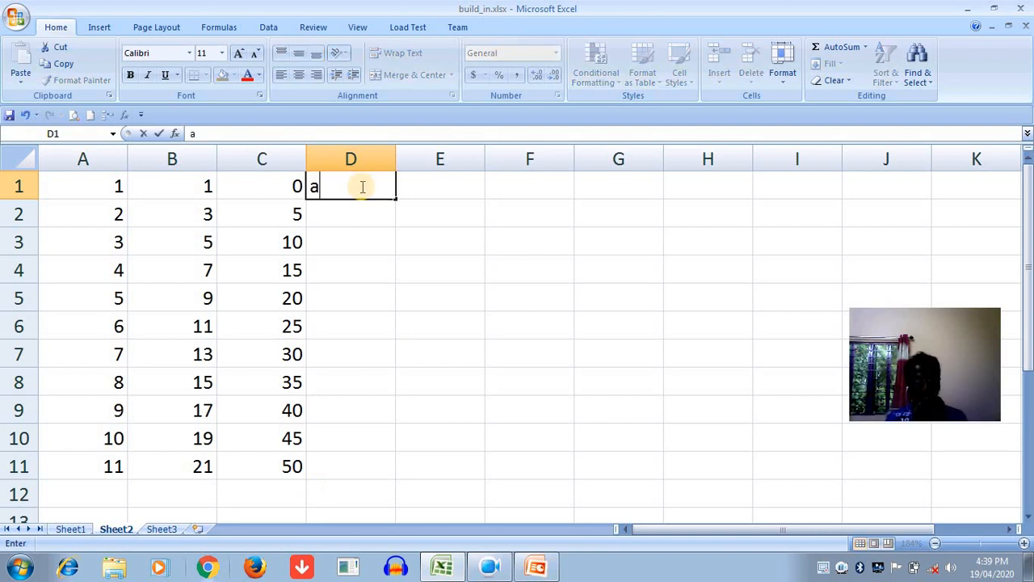
text(b)
key(BackSpace)
key(Return)
text(b)
drag(350, 187, 385, 480)
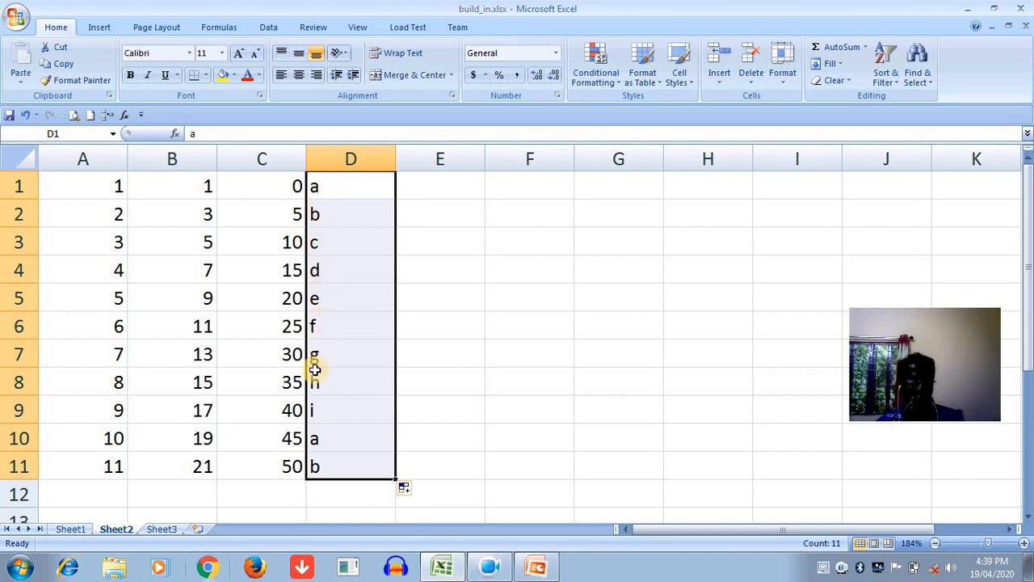
click(323, 414)
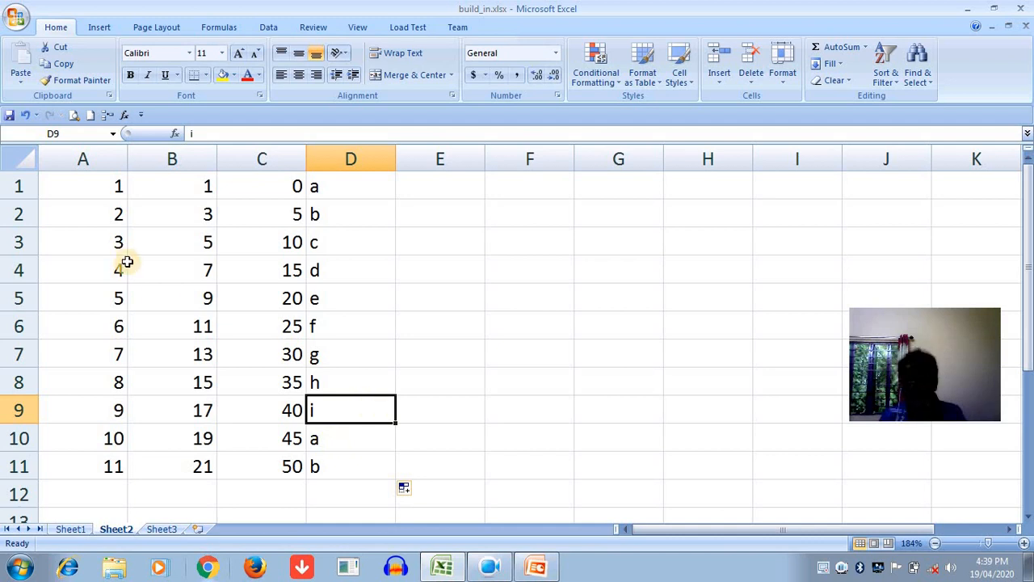
- Open the custom lists editor in the Excel options and select the list running from A to I
click(16, 16)
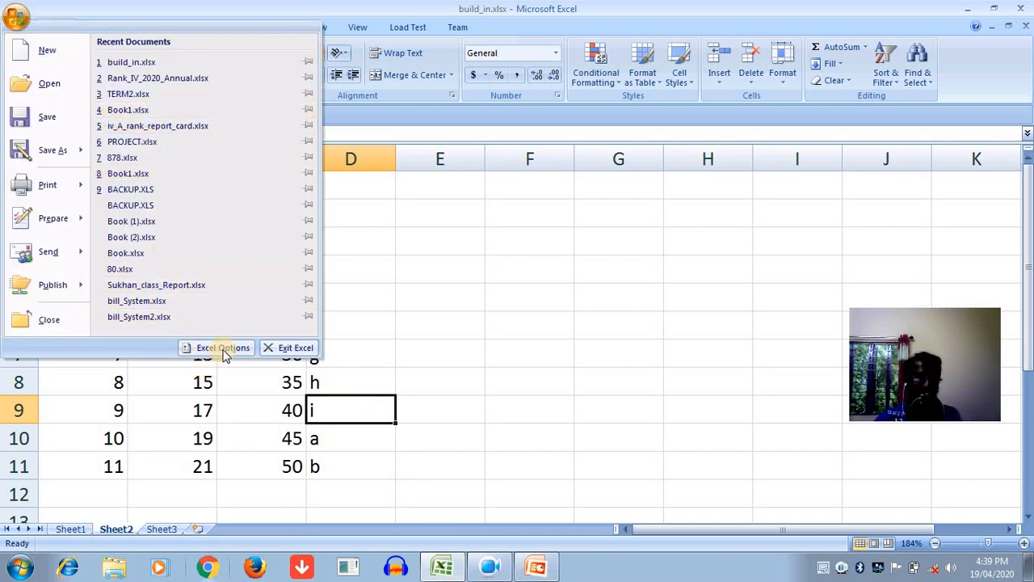
click(242, 347)
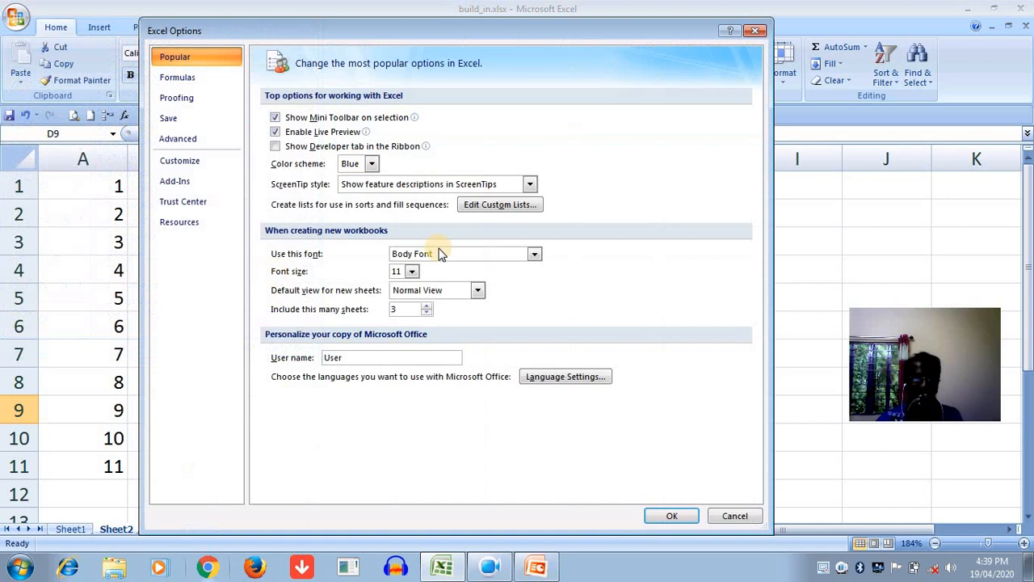
click(481, 210)
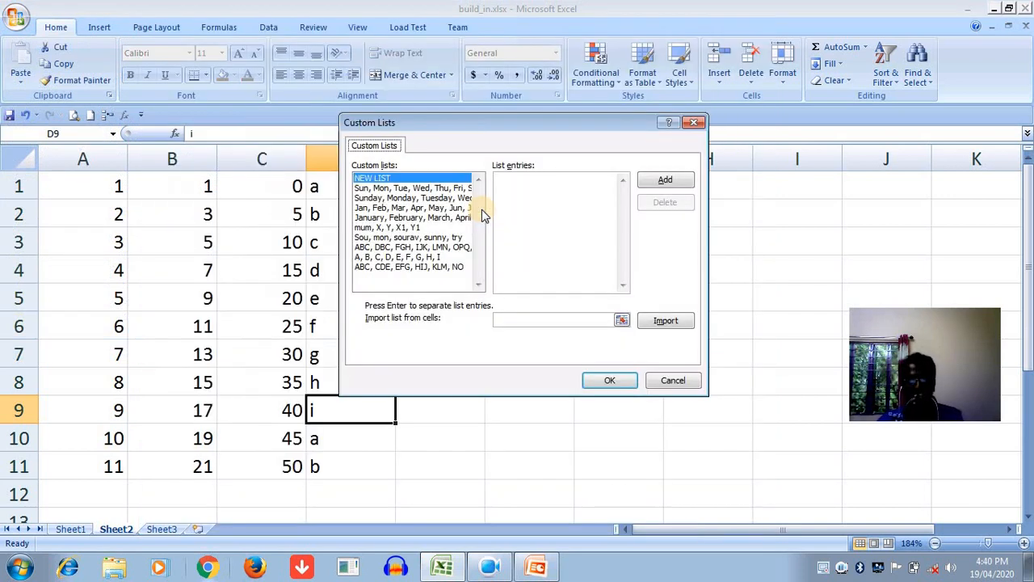
click(357, 257)
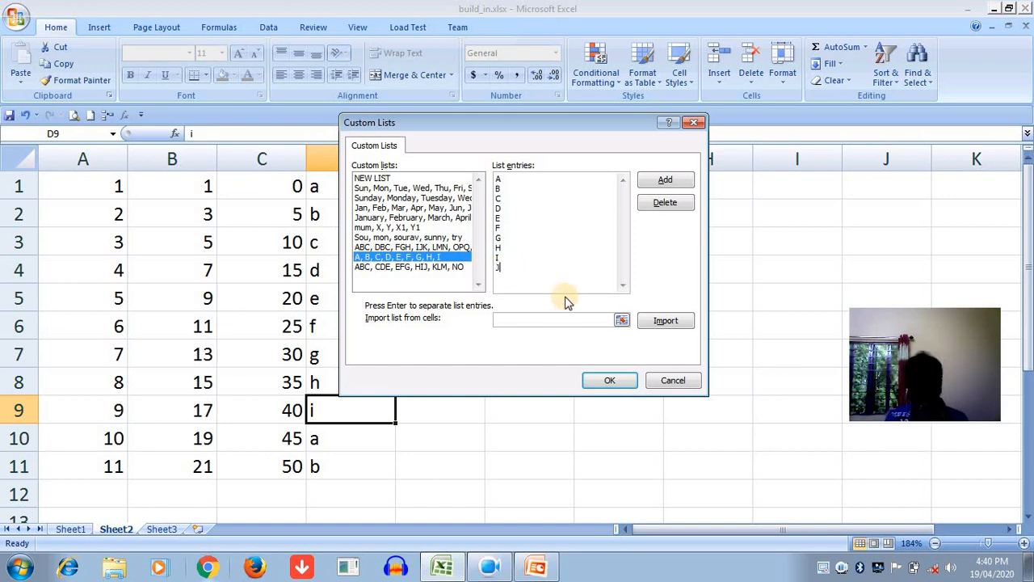
- Extend the alphabet custom list with entries J through P, save it and confirm the options
text(L)
key(Return)
text(M)
key(Return)
text(N)
key(Return)
text(O)
key(Return)
text(P)
click(667, 184)
click(667, 185)
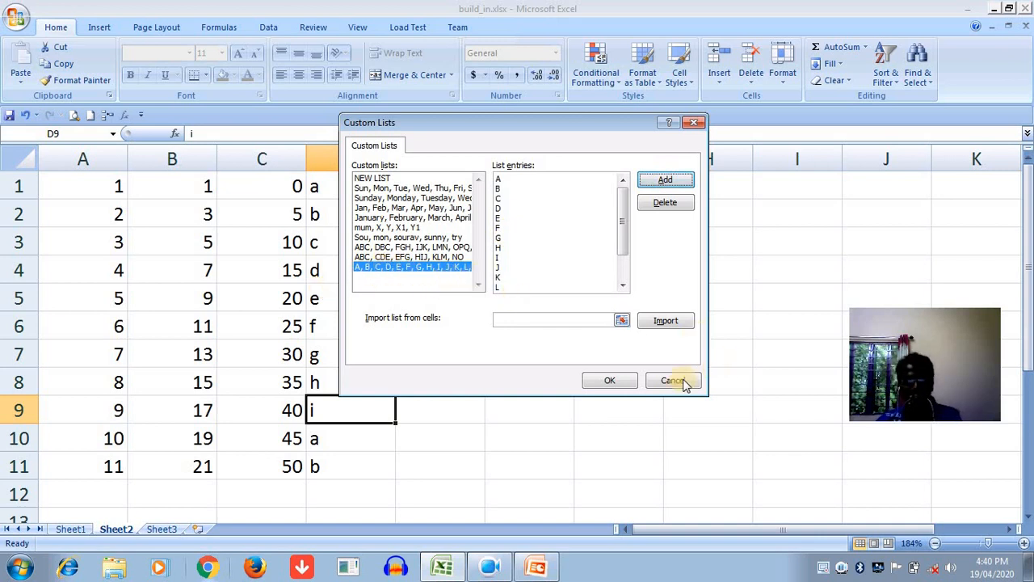
click(610, 381)
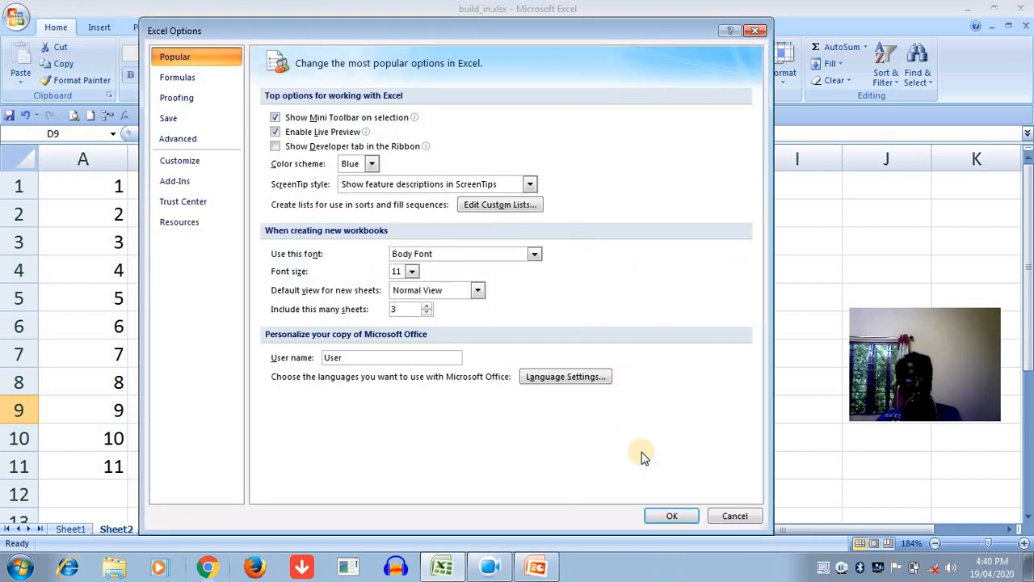
click(672, 515)
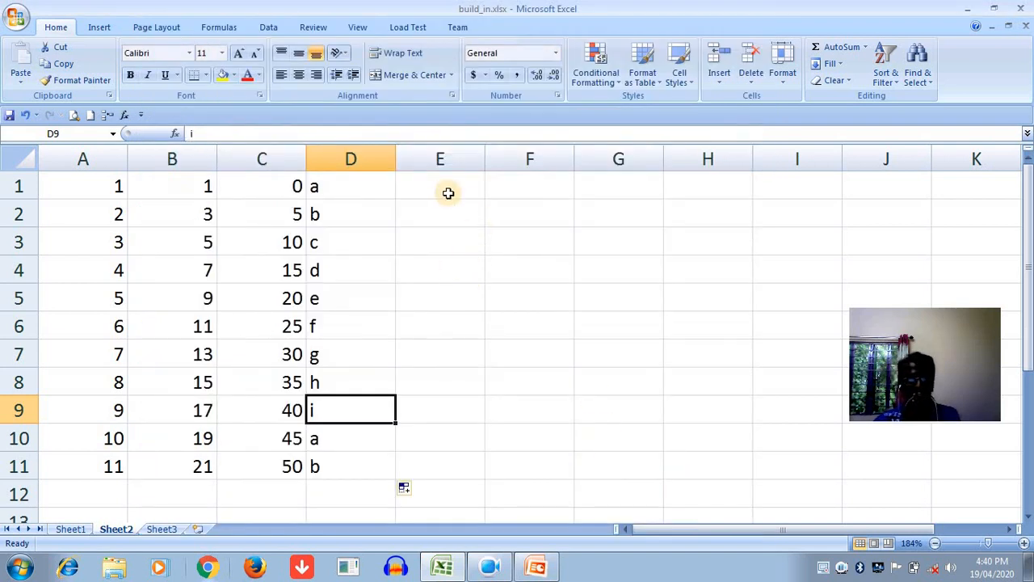
- Enter A and B in cells E1 and E2, and extend the capital-letter series down to E12
click(447, 192)
text(A)
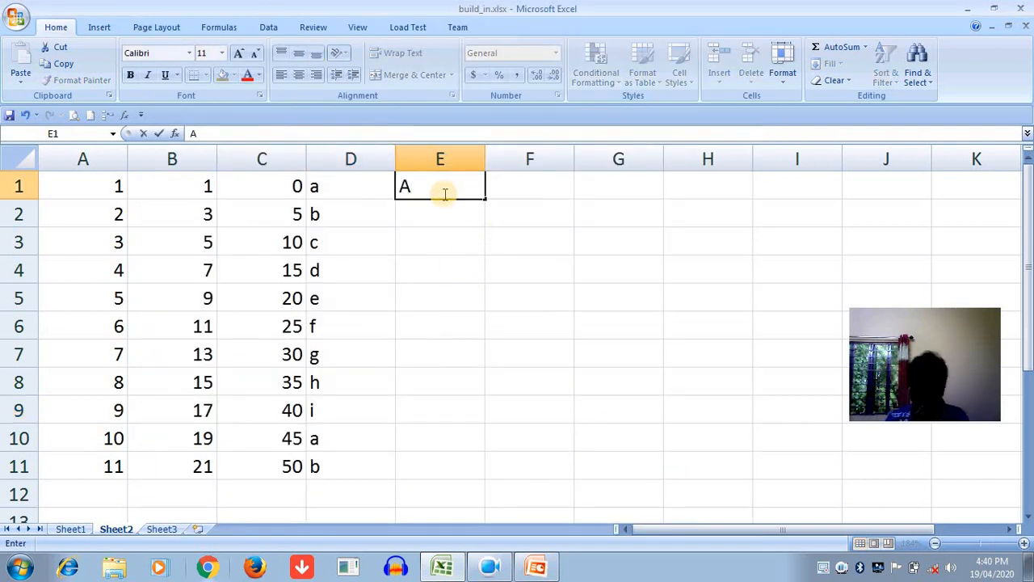
key(Return)
text(B)
key(Return)
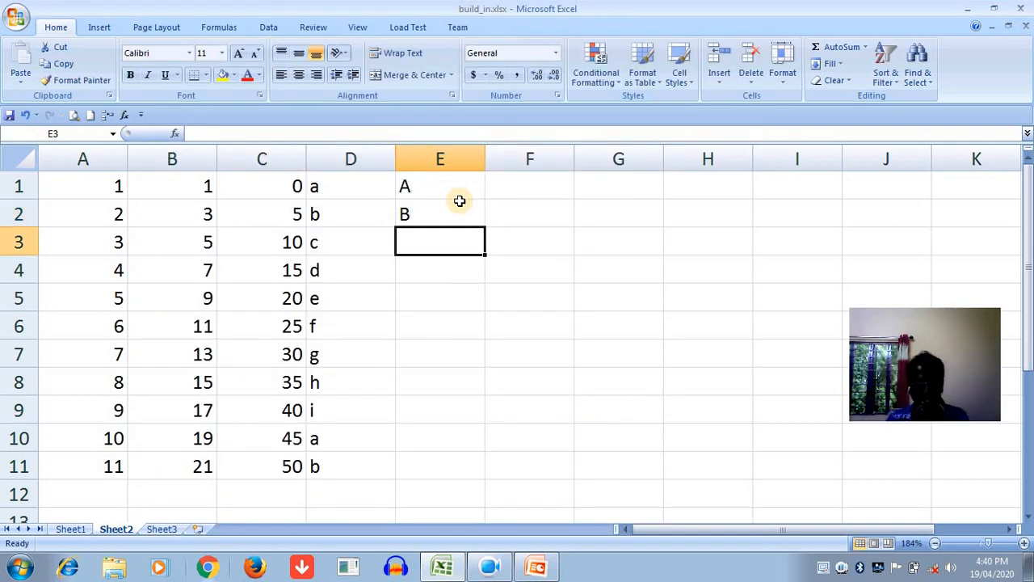
drag(465, 192, 449, 494)
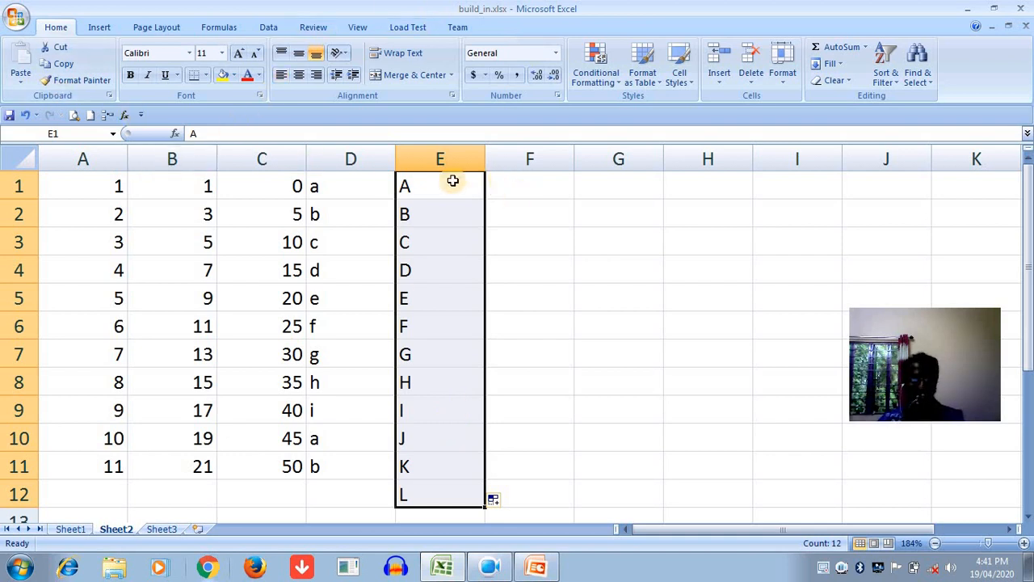
- Add a new custom fill list containing five people's first names in capitals and confirm the options
click(16, 16)
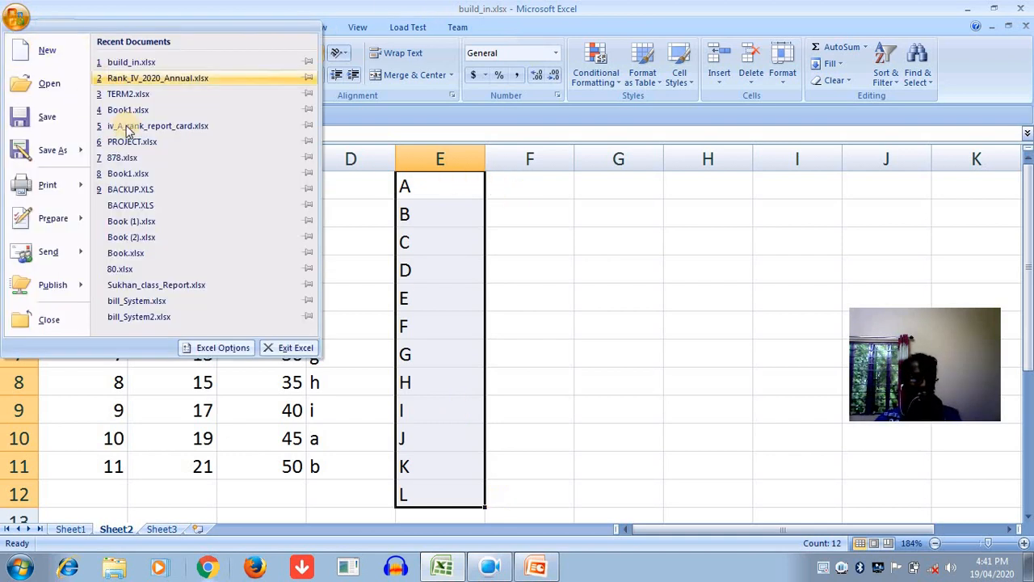
click(238, 347)
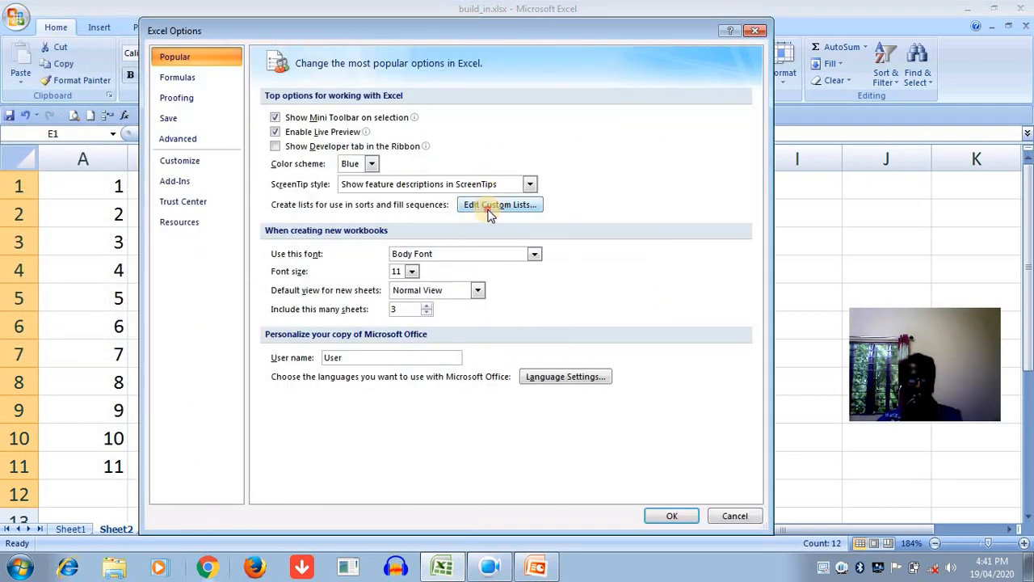
click(489, 210)
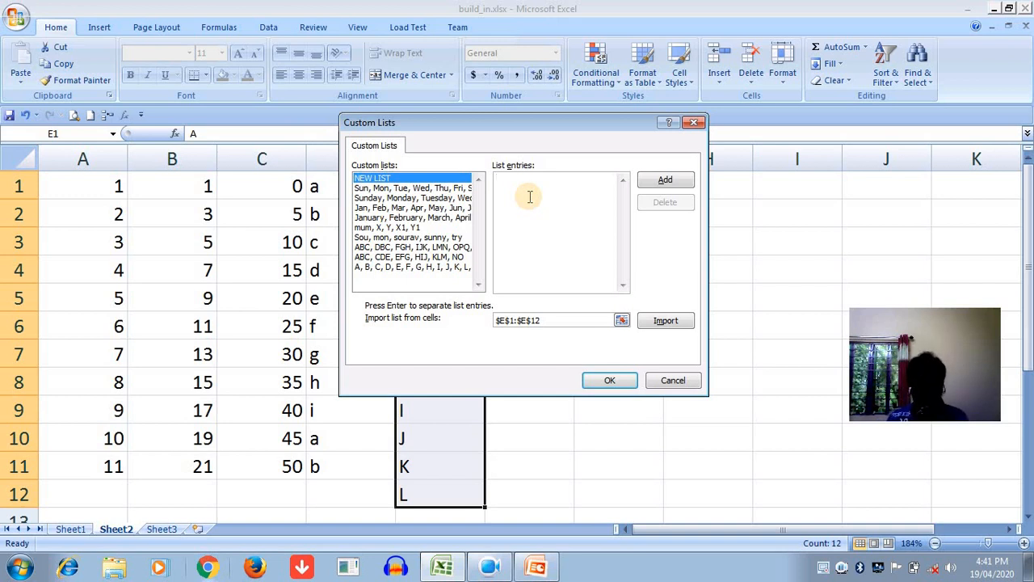
text(SACHIN)
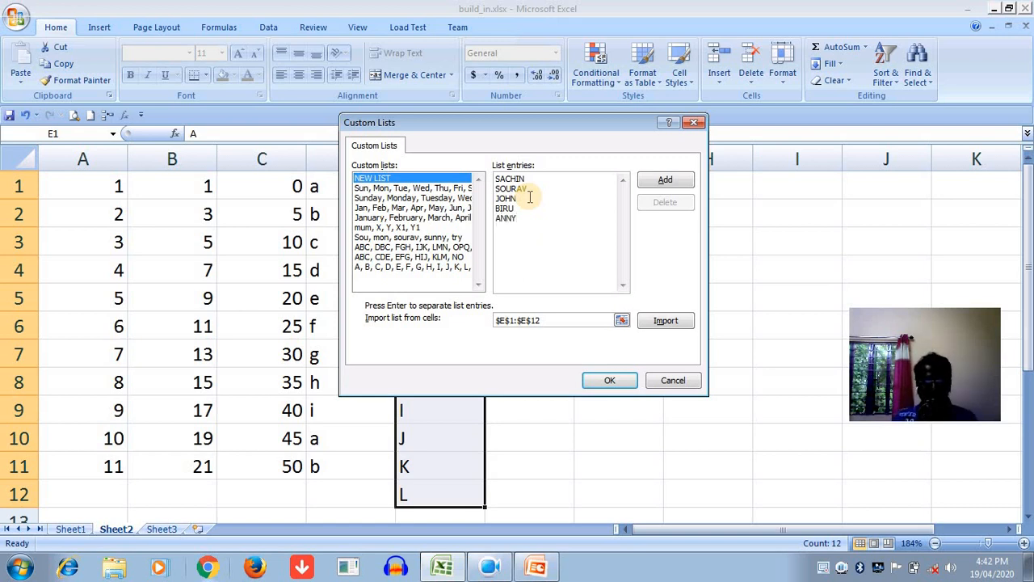
click(670, 183)
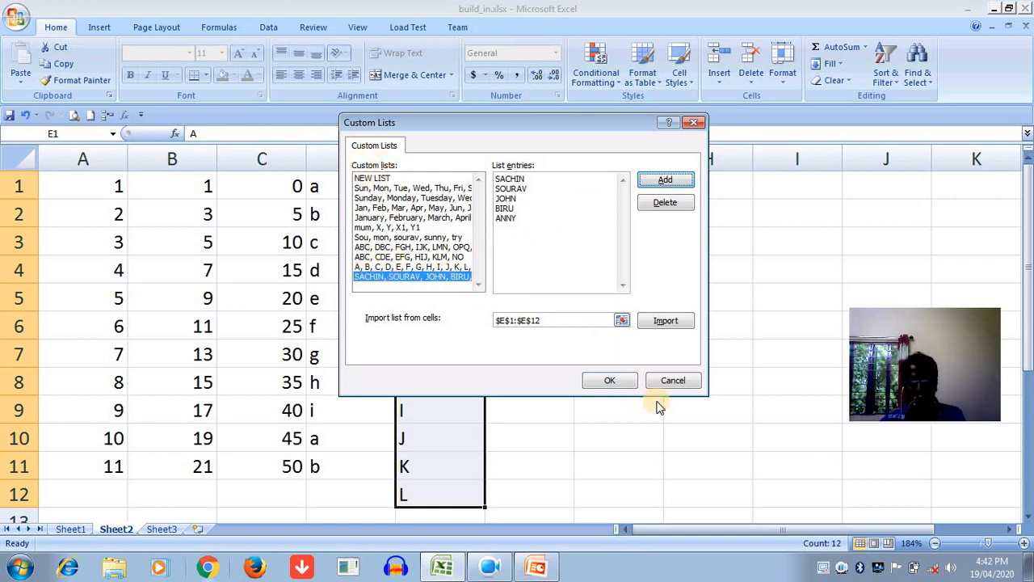
click(624, 385)
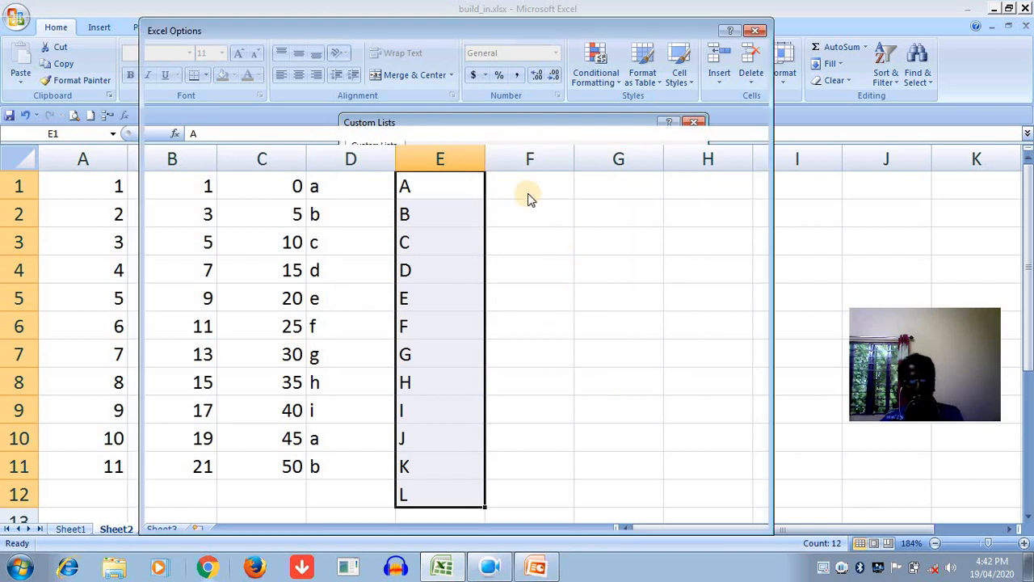
click(673, 517)
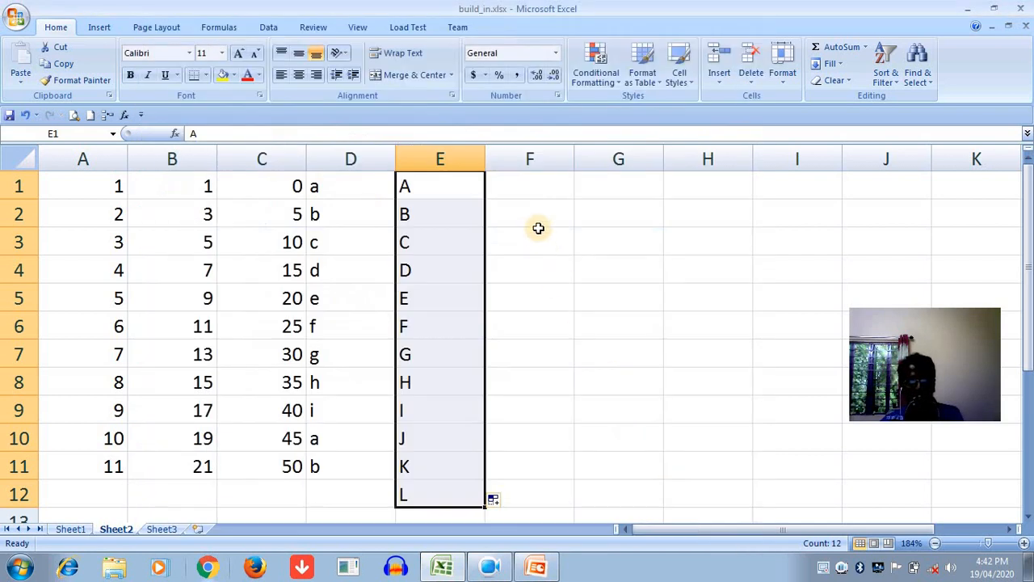
- Enter the custom list's first name in cell F1 and extend the name series down to F5
click(543, 192)
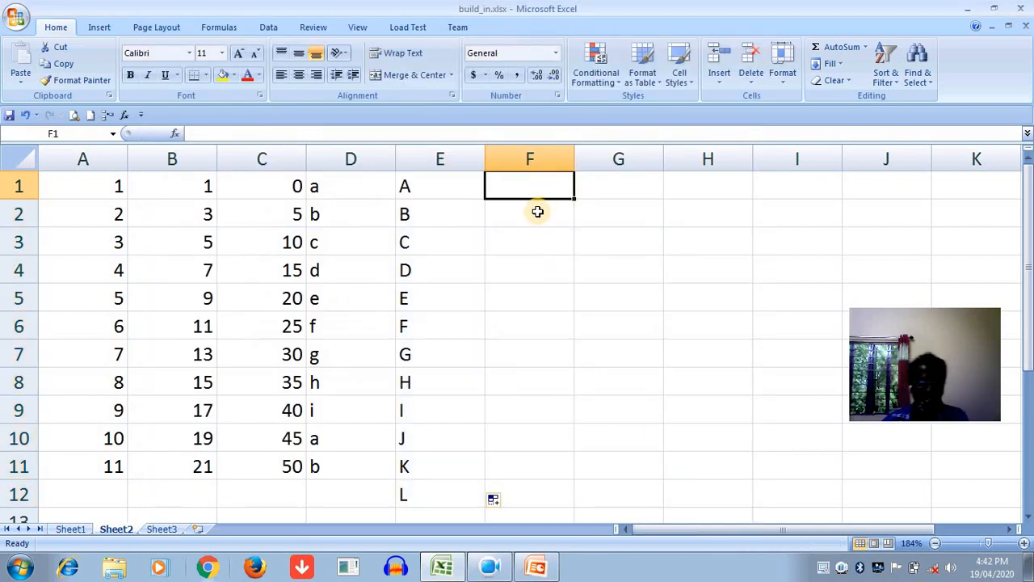
text(SACHIN)
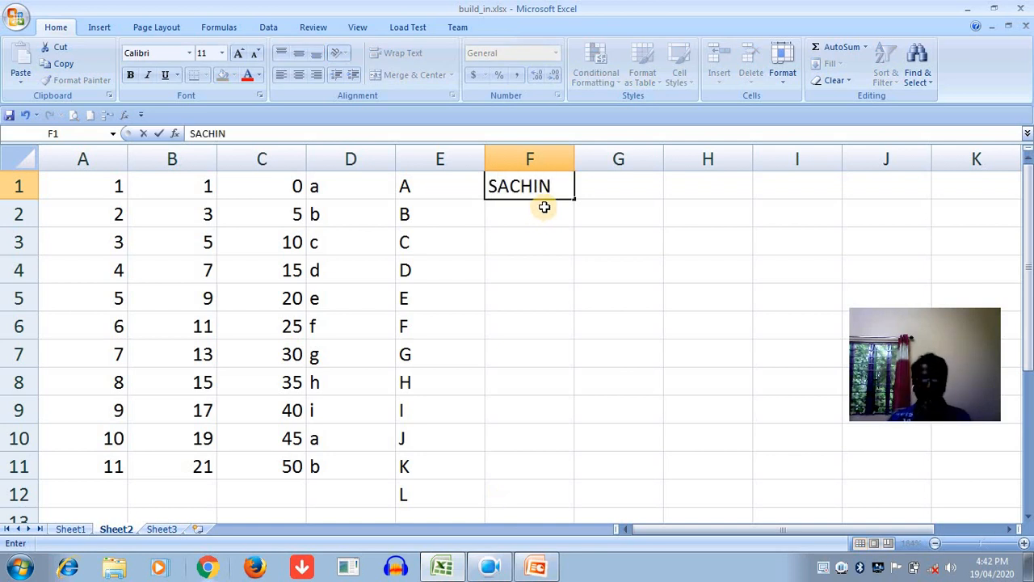
drag(574, 199, 569, 311)
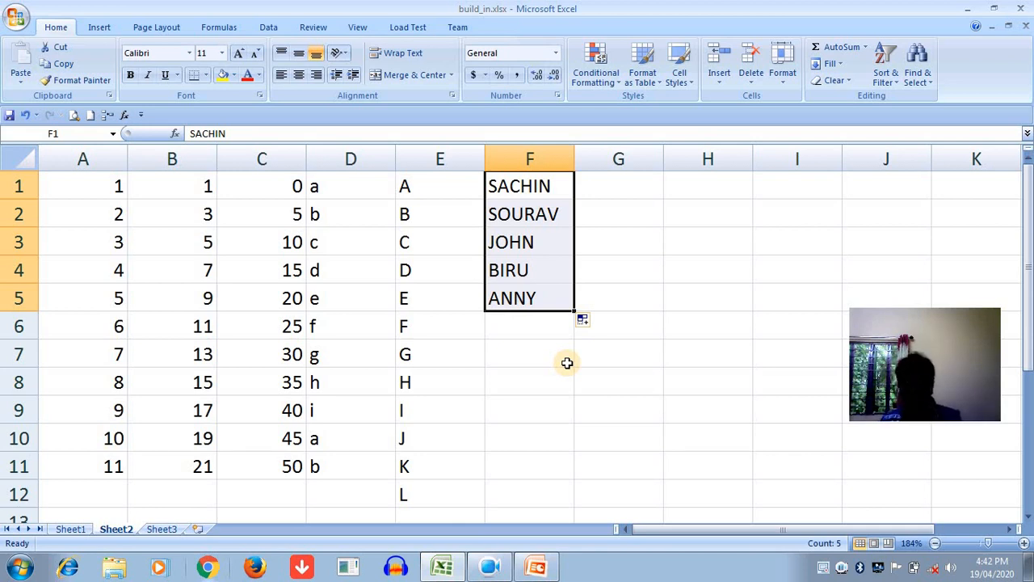
- On Sheet1, widen column A to fit its header and enter =TODAY() in cell D3
key(ctrl+Page_Up)
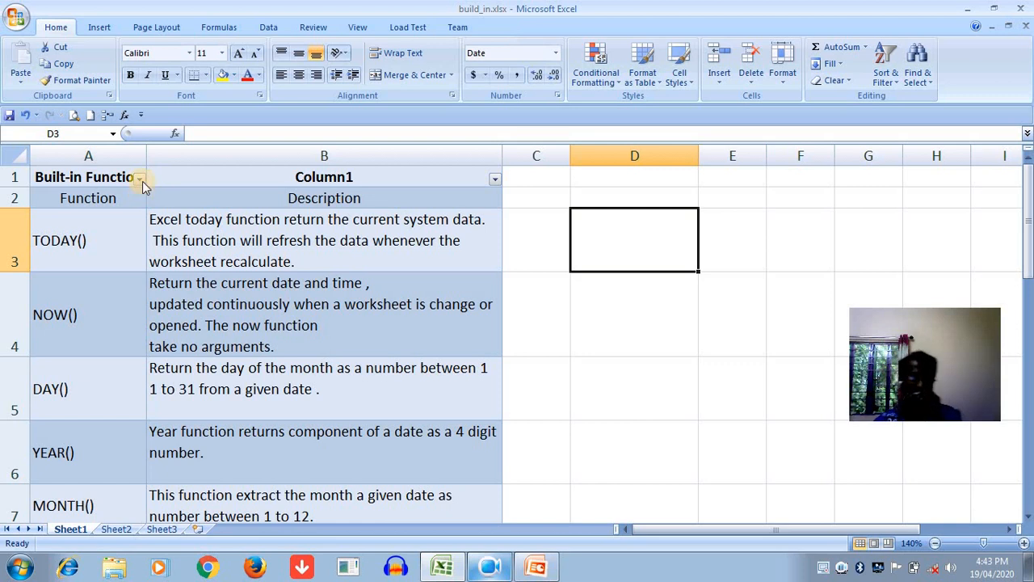
drag(147, 156, 174, 159)
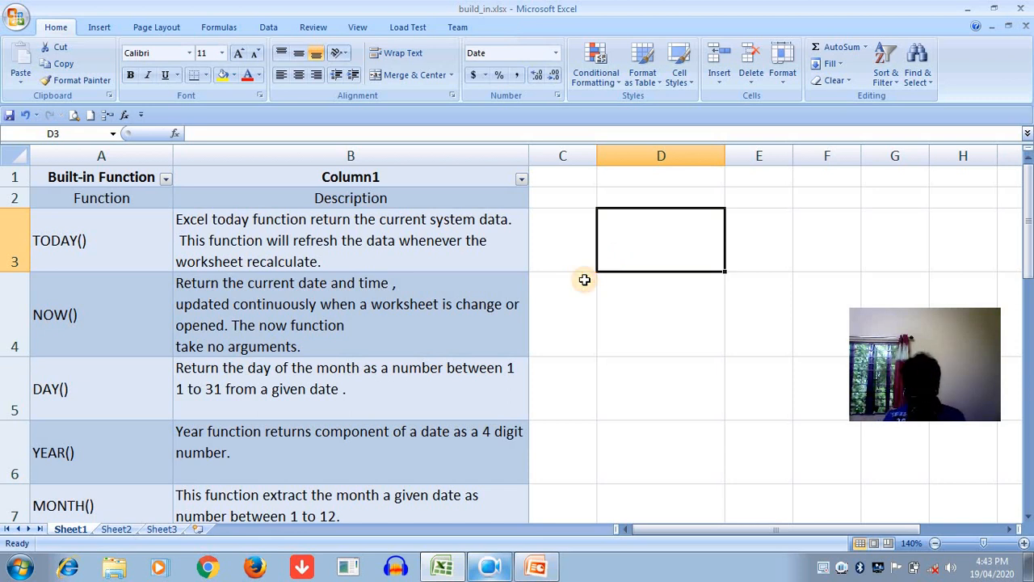
text(=)
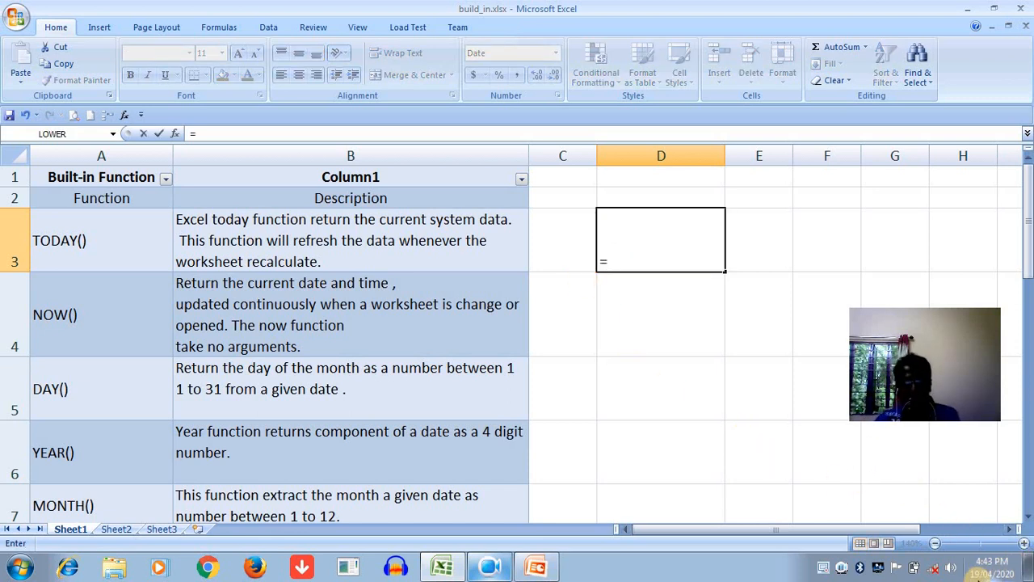
mouse_move(976, 575)
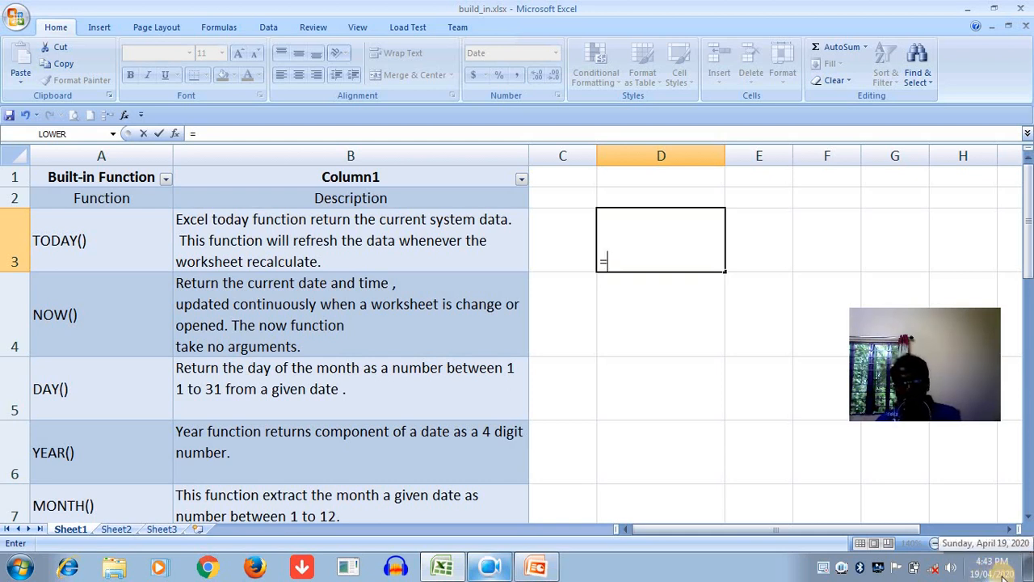
text(TODA)
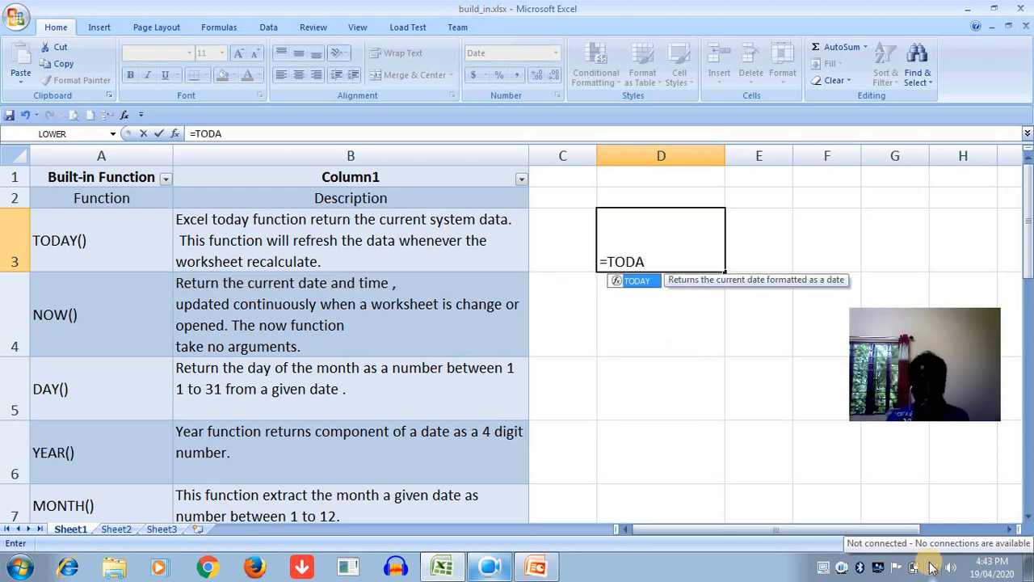
text(Y()
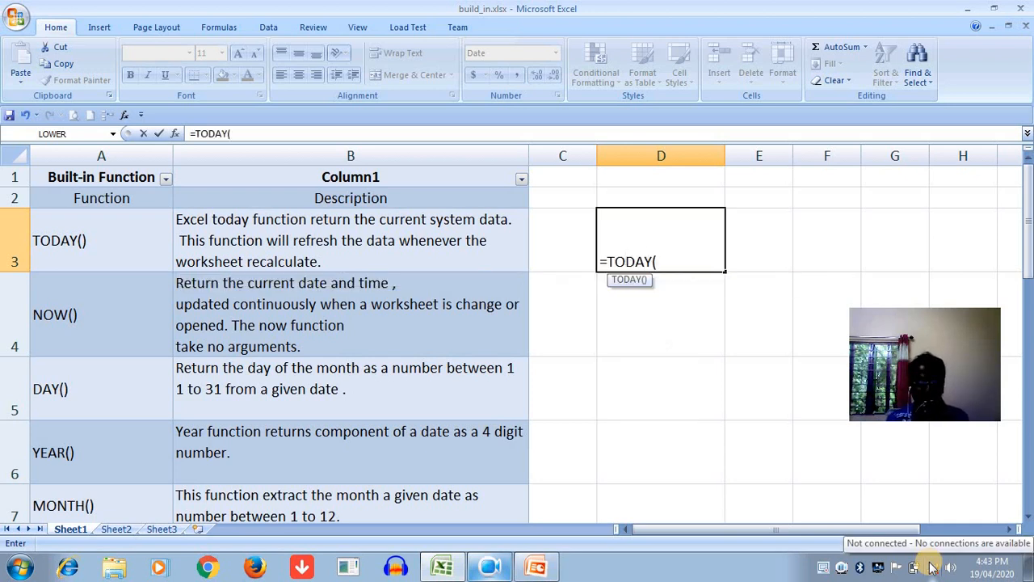
text())
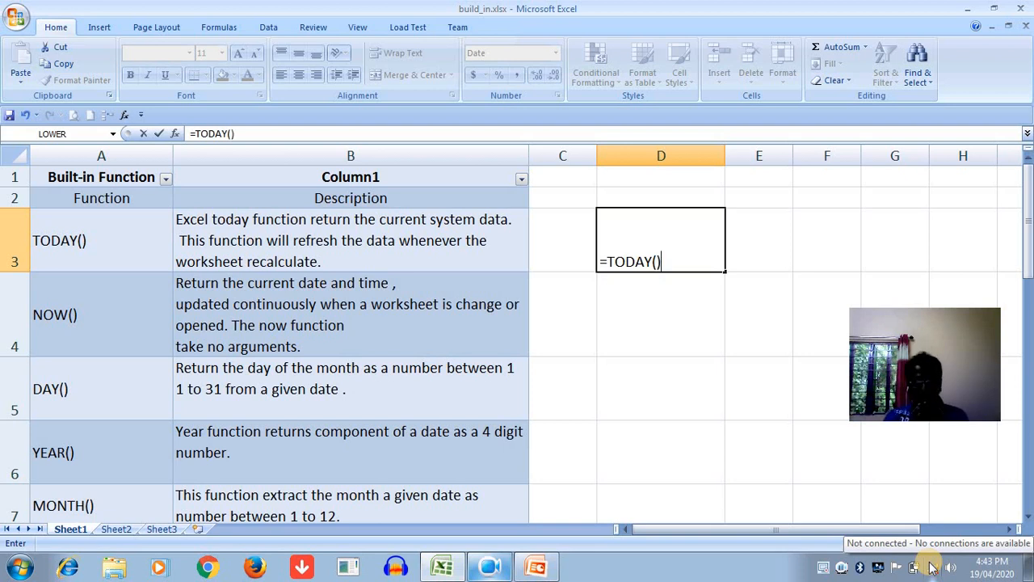
key(Return)
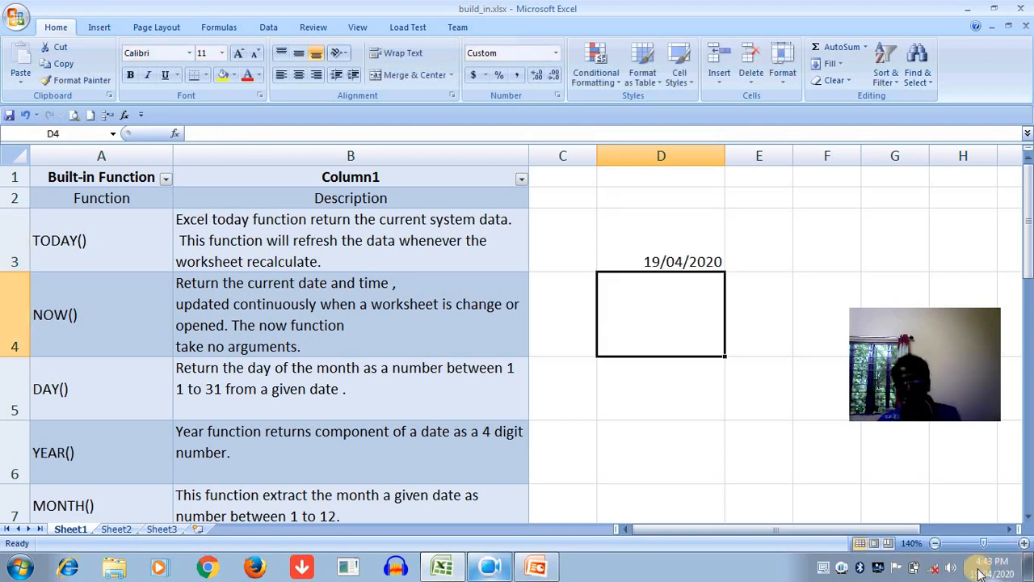
click(653, 262)
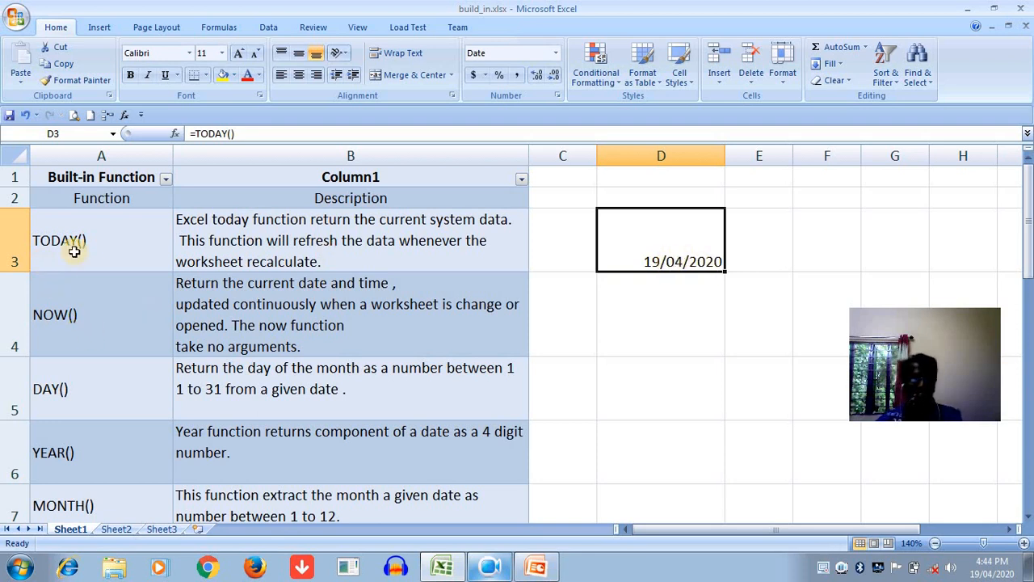
- Enter the formula =NOW() in cell D4 to return the current date and time
click(651, 338)
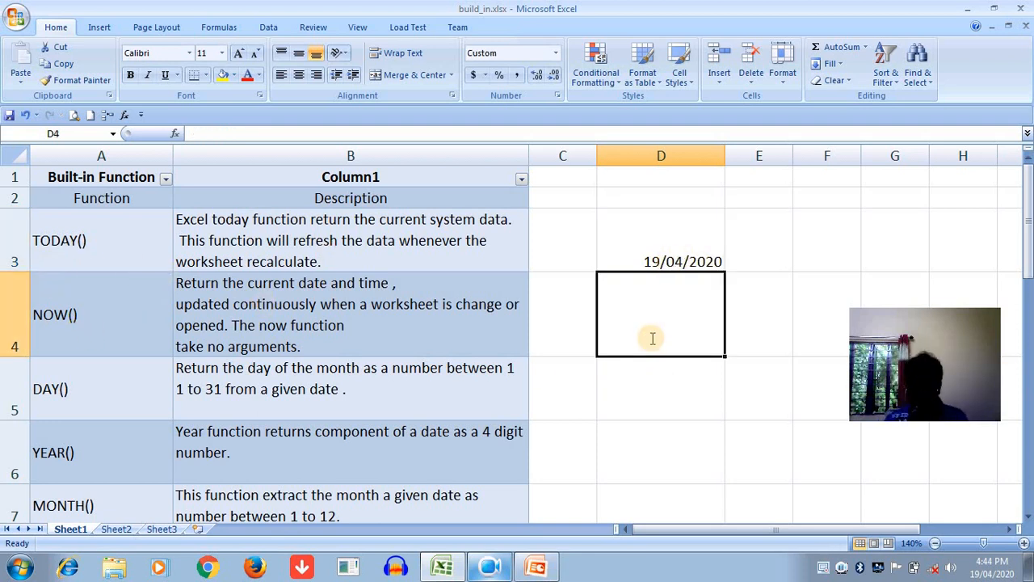
text(=NOW())
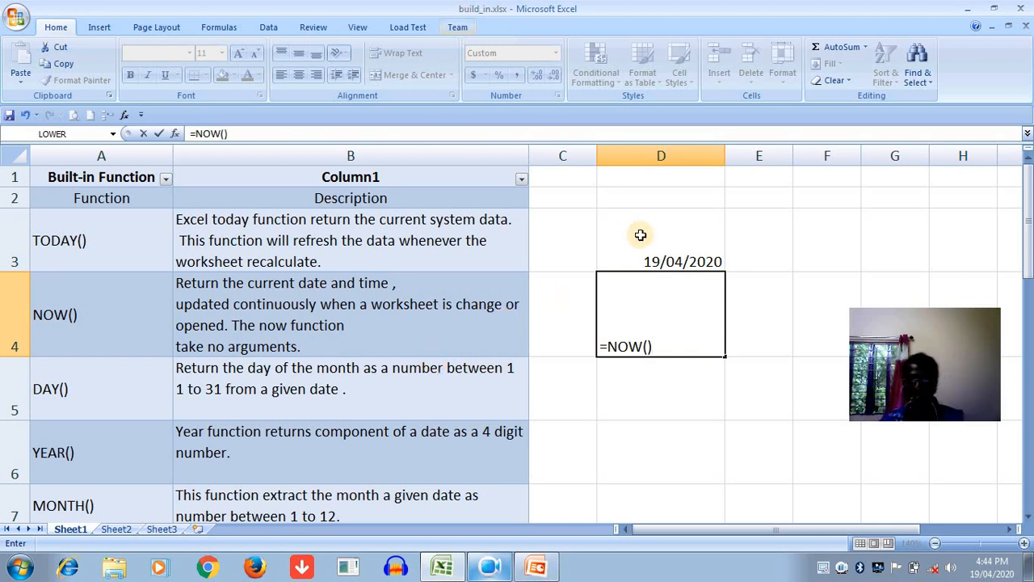
key(Return)
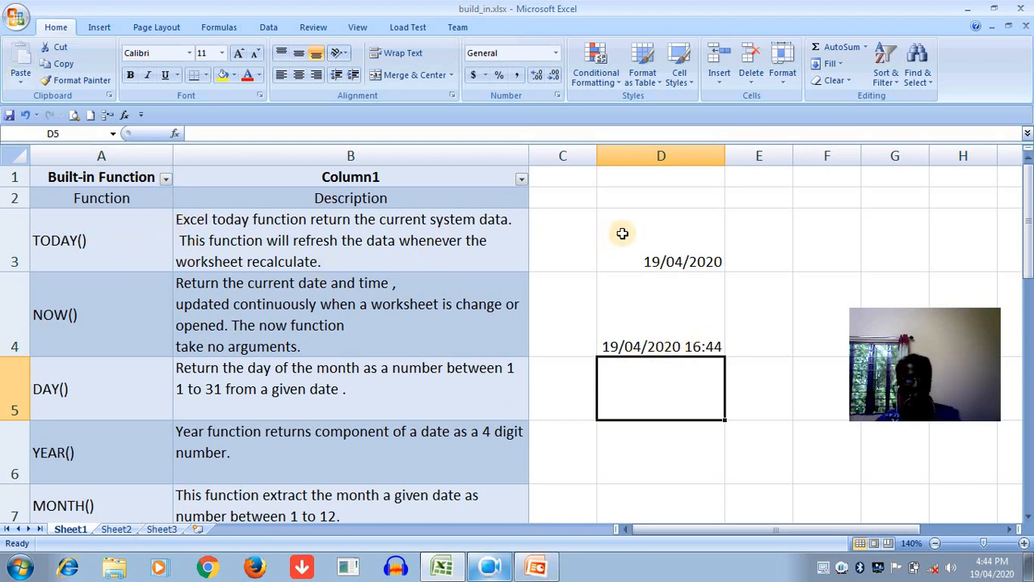
click(653, 264)
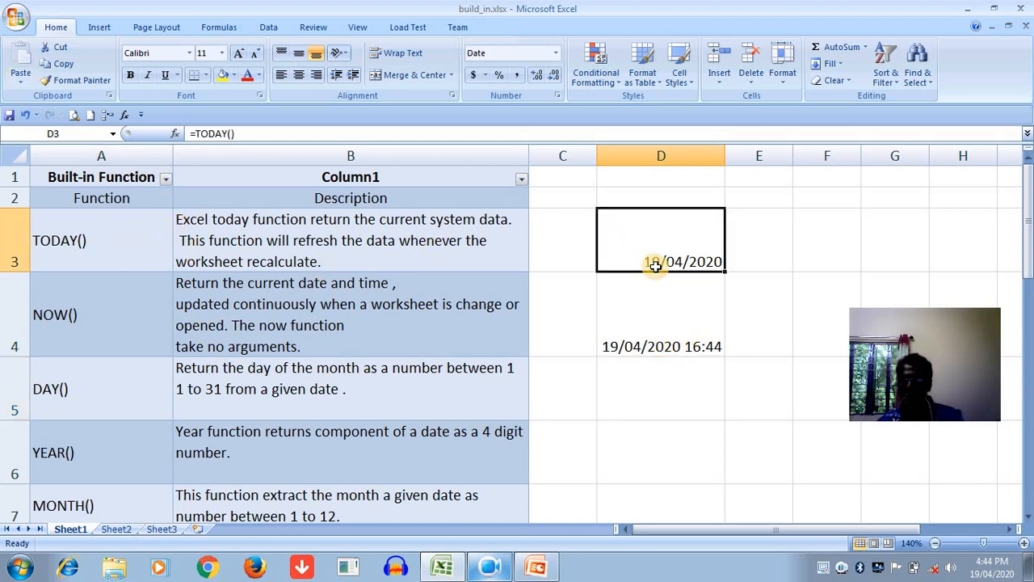
- Enter the formula =DAY(D4) in cell D5 to extract the day of the month
click(636, 404)
text(=DAY()
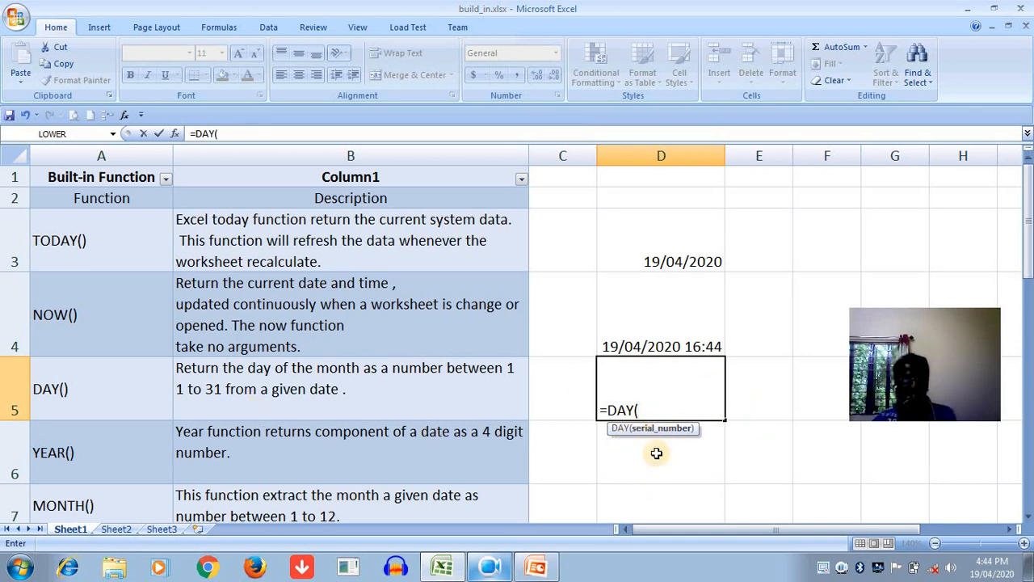
click(667, 339)
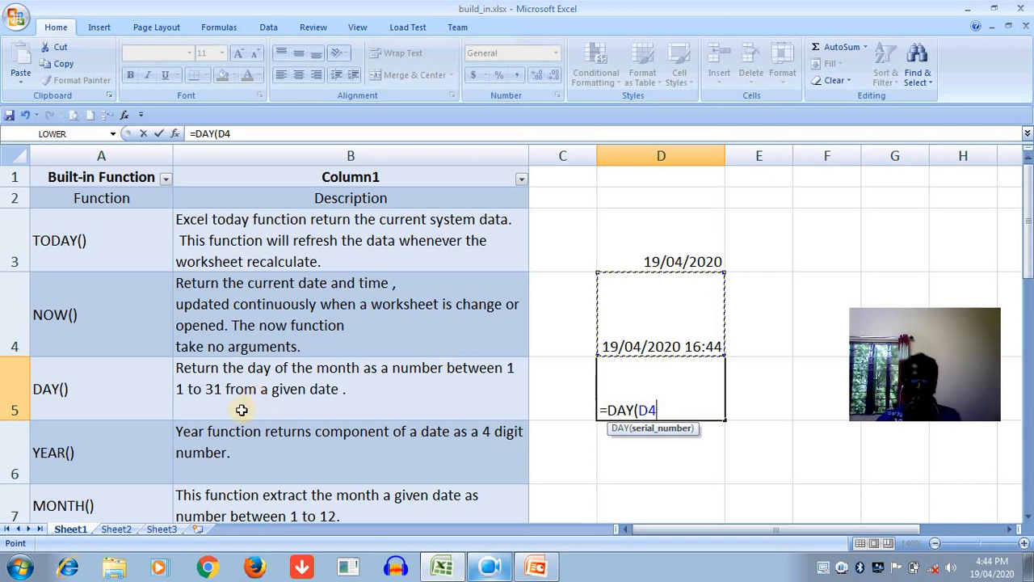
text())
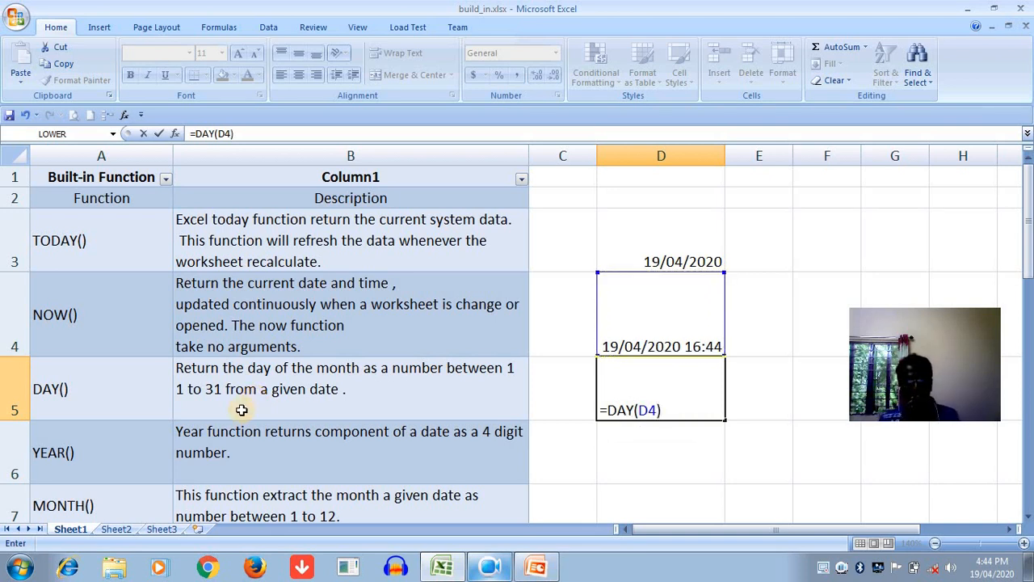
key(Return)
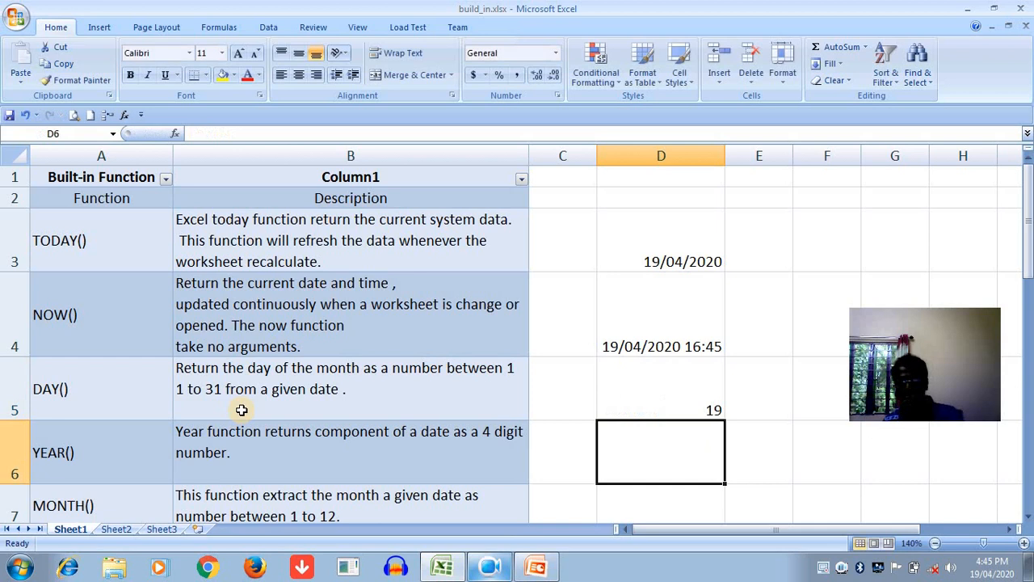
click(643, 387)
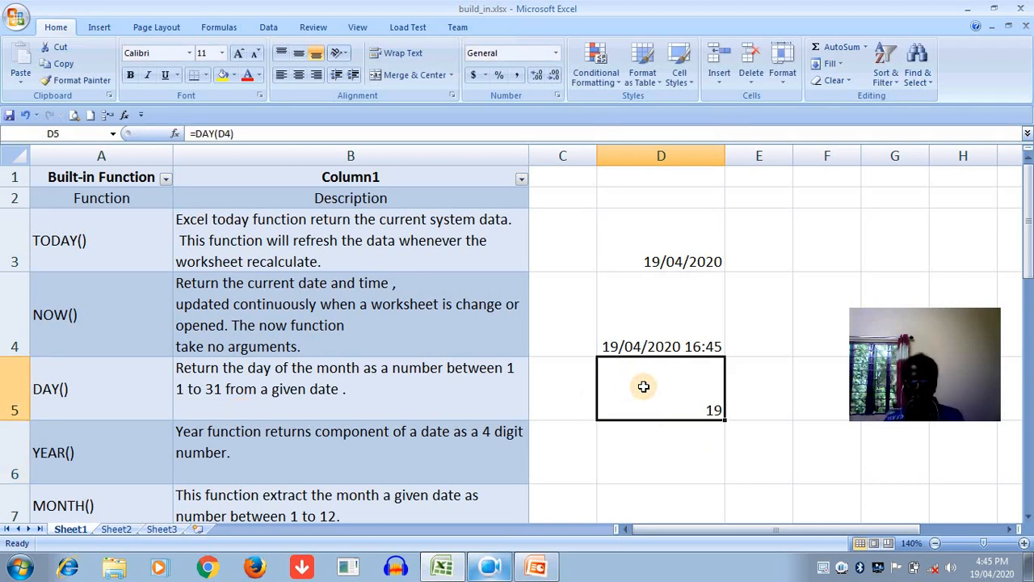
- Enter the formula =YEAR(D4) in cell D6 to extract the four-digit year
click(637, 456)
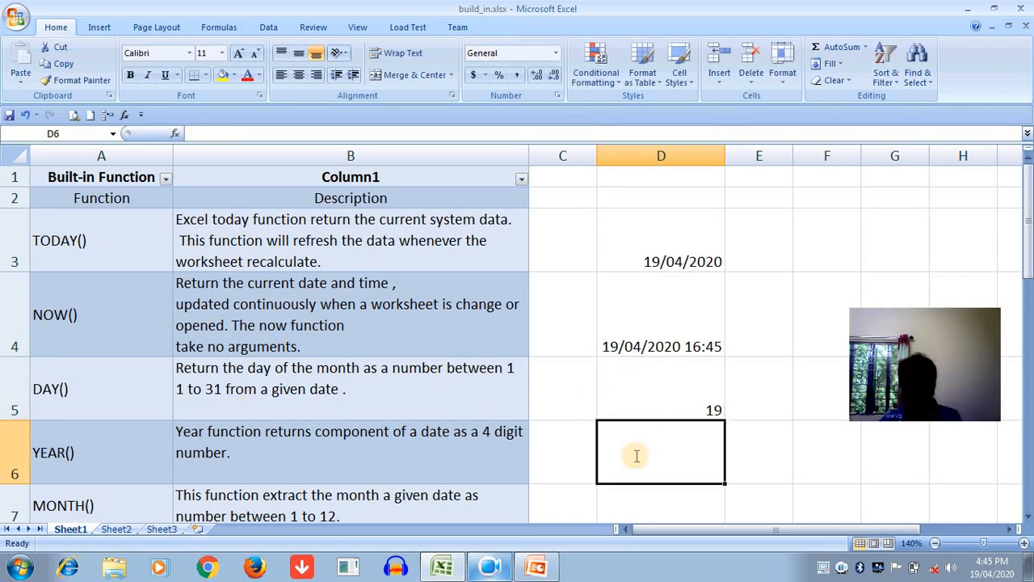
text(=YEAR()
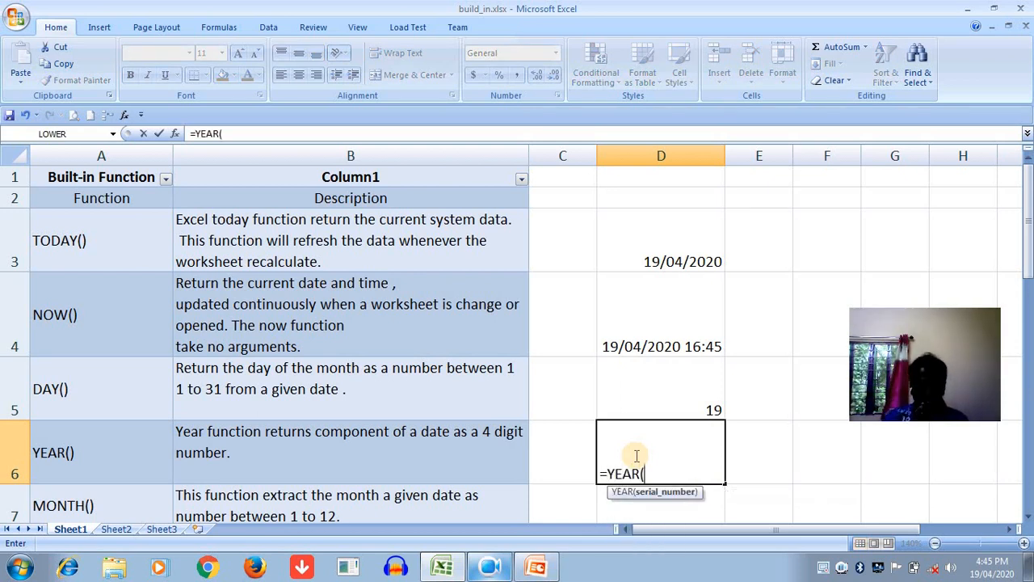
click(649, 349)
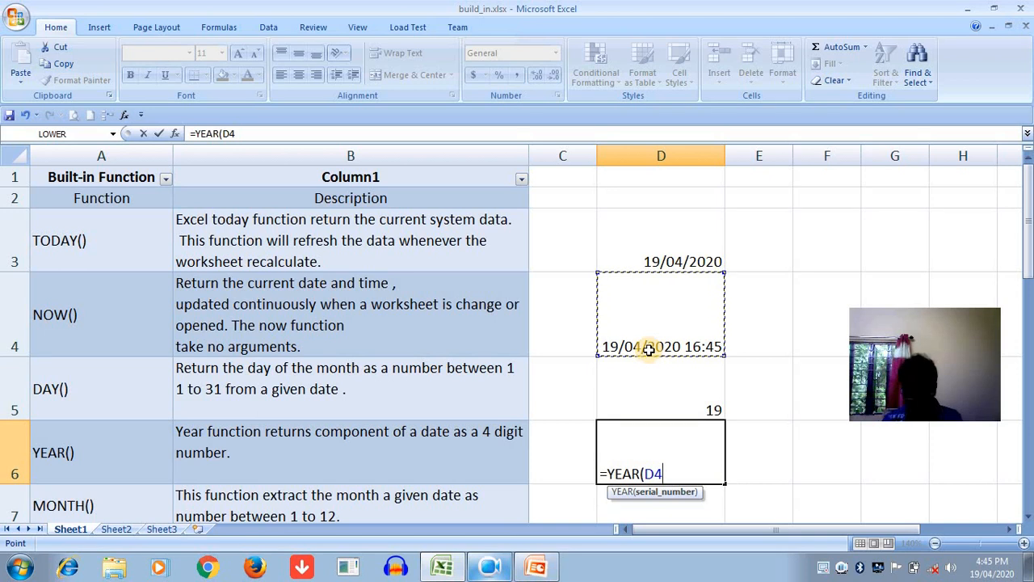
text())
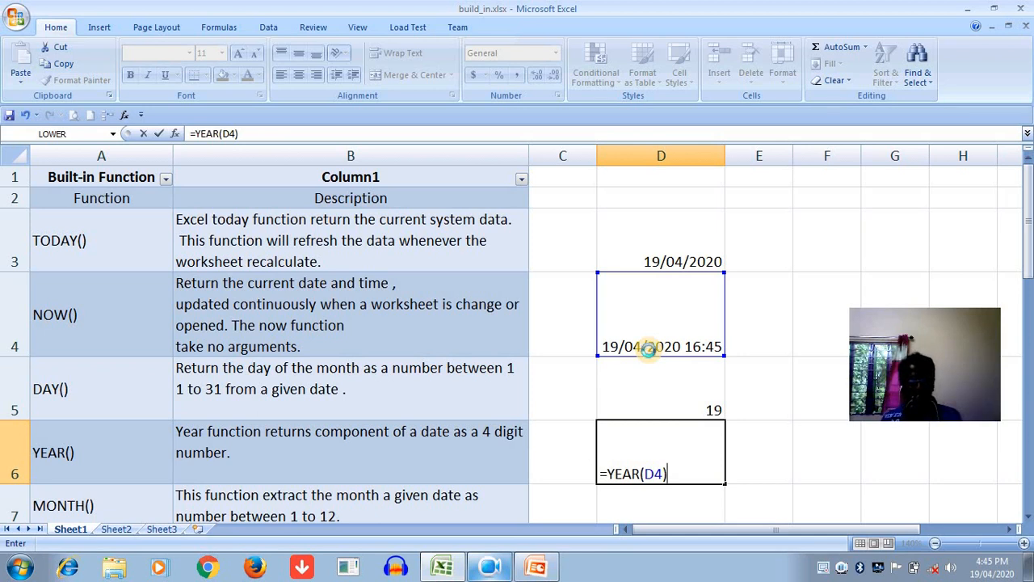
key(Return)
click(707, 441)
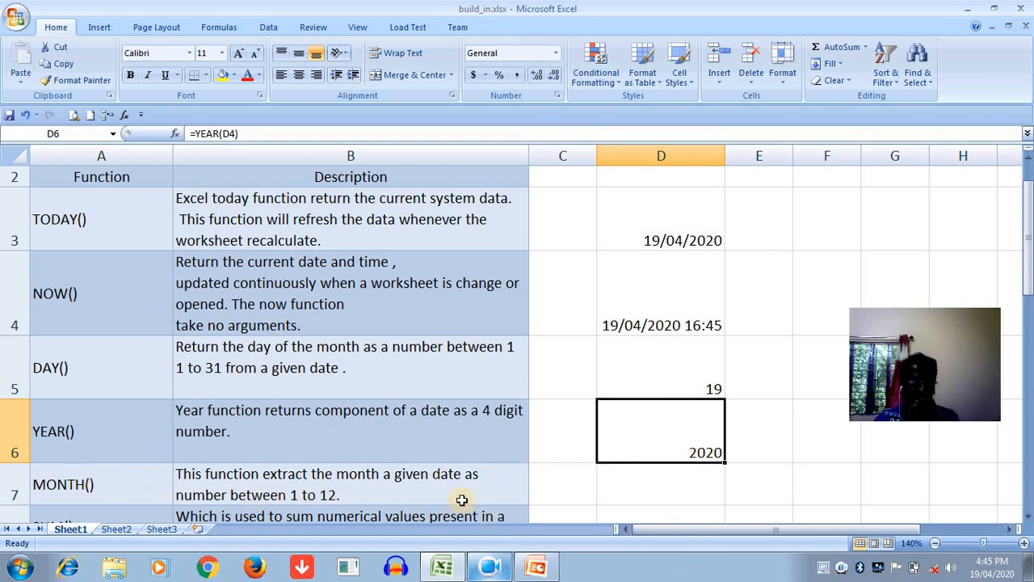
- Enter the formula =MONTH(D4) in cell D7 to extract the month number
click(608, 491)
text(=MONTH()
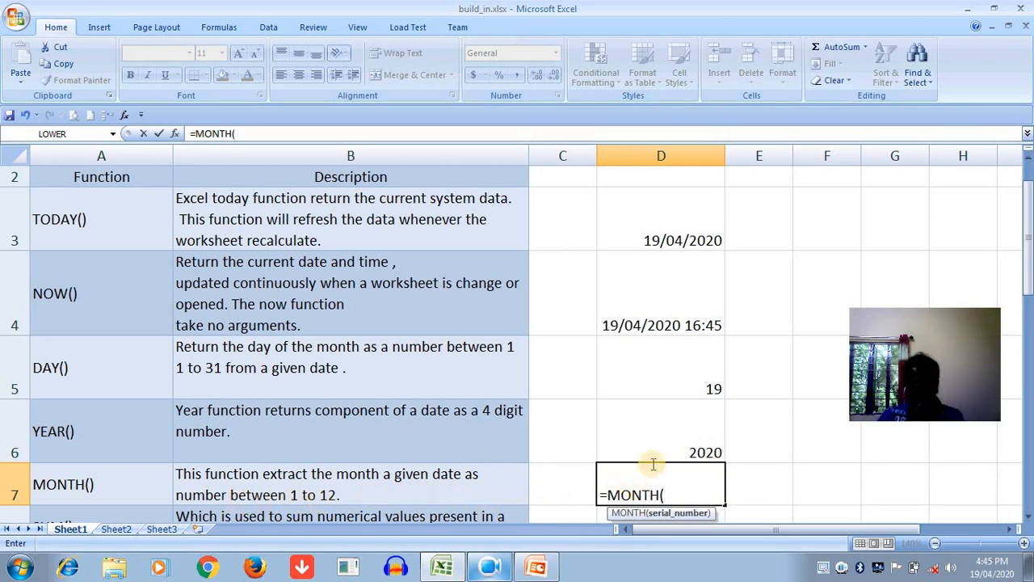
click(683, 322)
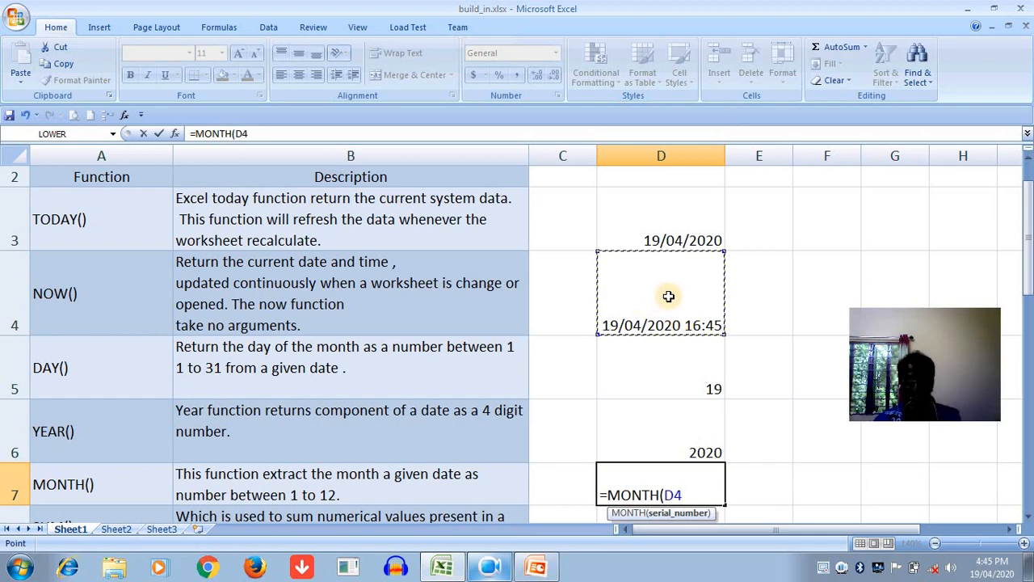
text())
key(Return)
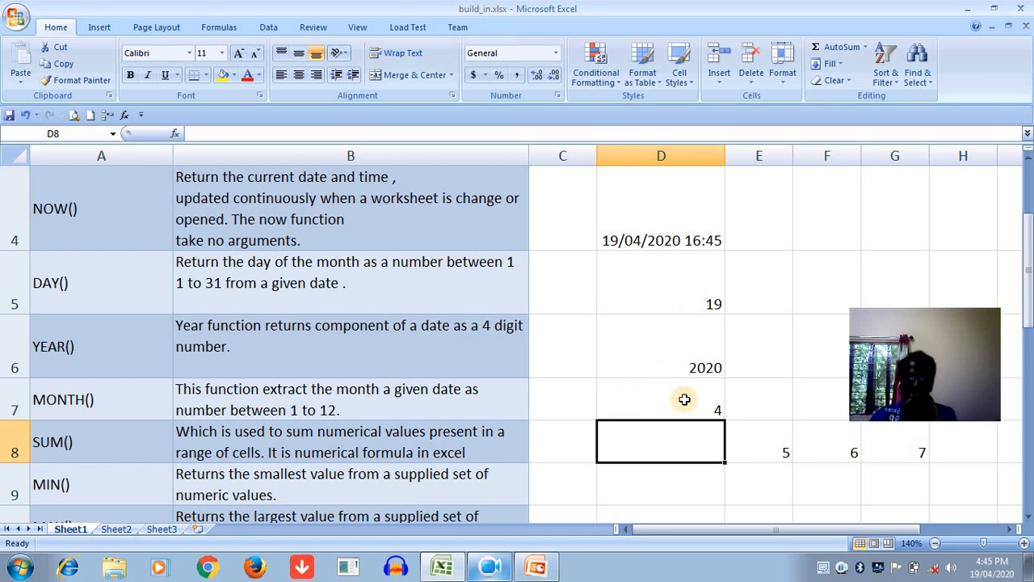
- Clear the numbers in cells E8, F8 and G8 beside the SUM() row
click(754, 441)
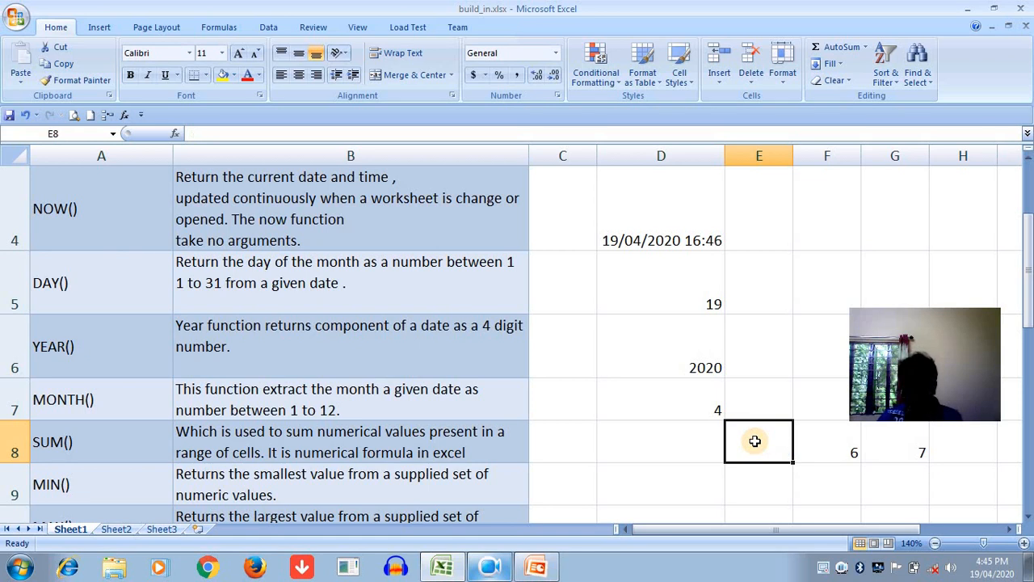
click(854, 447)
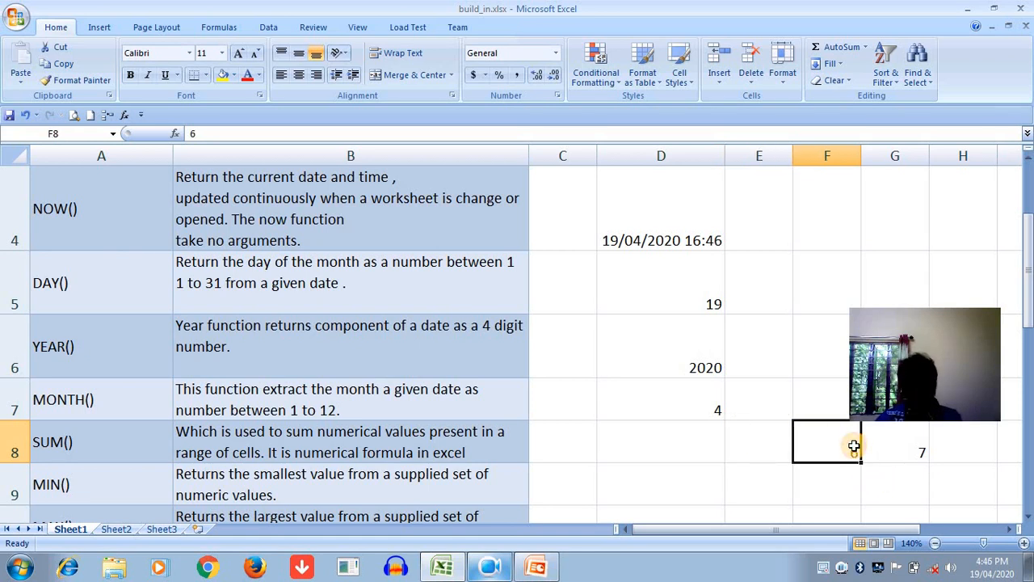
click(899, 456)
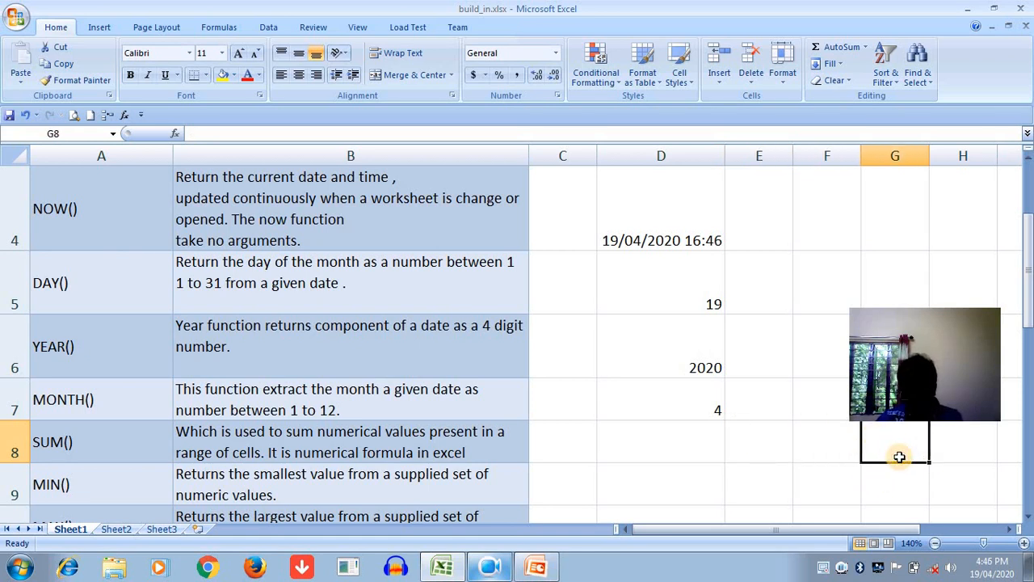
- Enter the formula =SUM(10,20,30) in cell D8 to add the three typed numbers
click(637, 451)
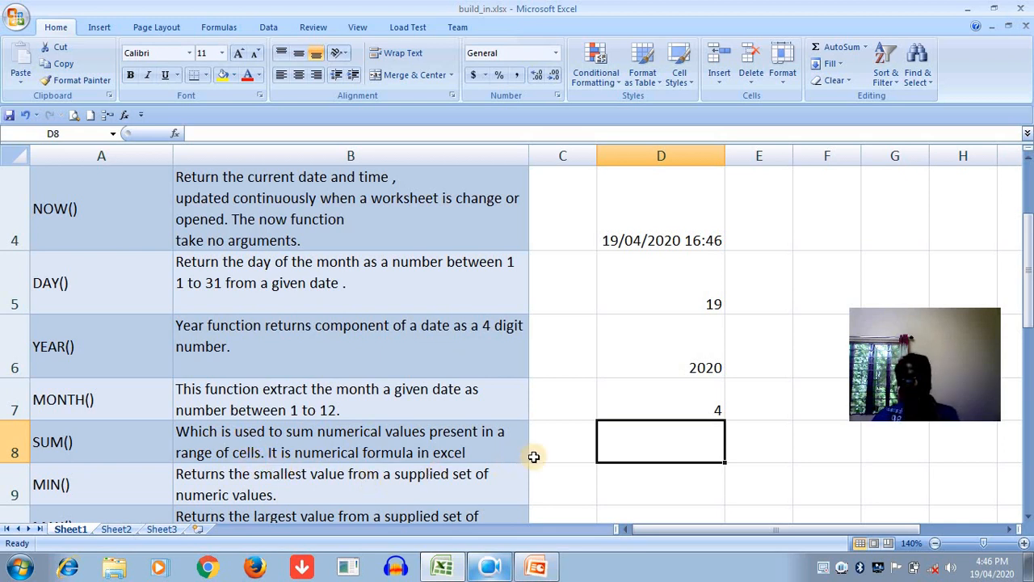
click(651, 464)
click(652, 455)
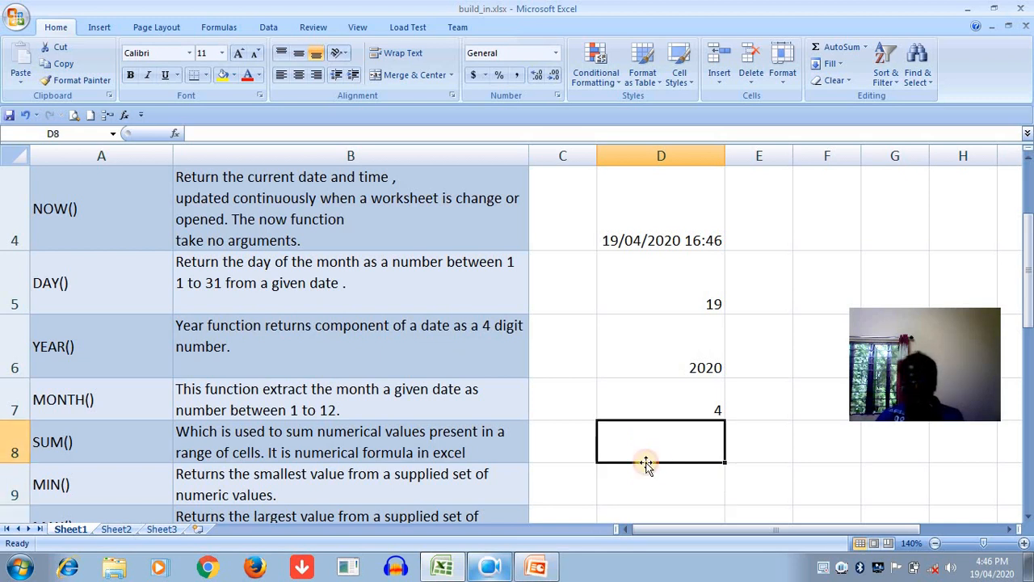
text(=SUM)
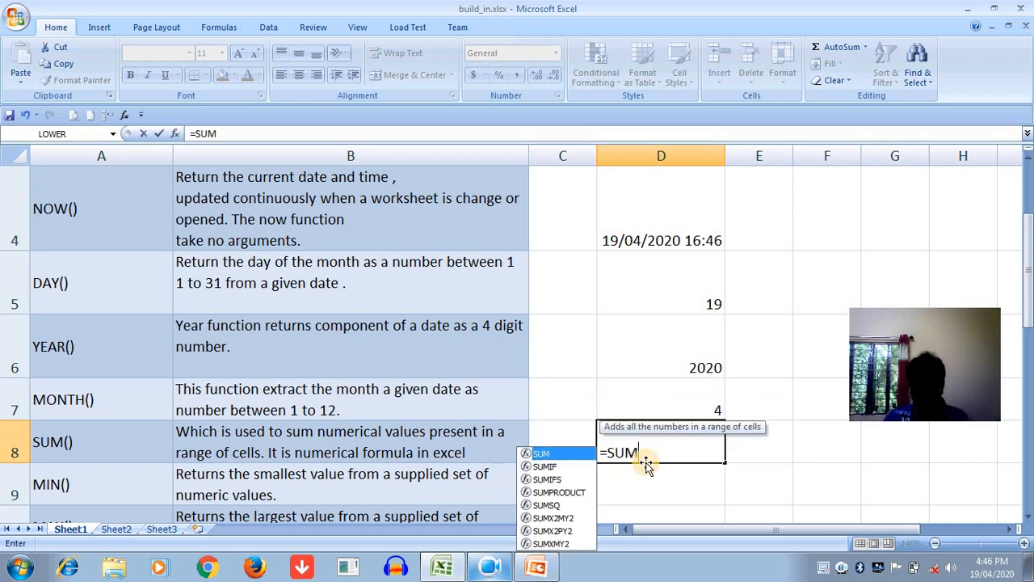
text(()
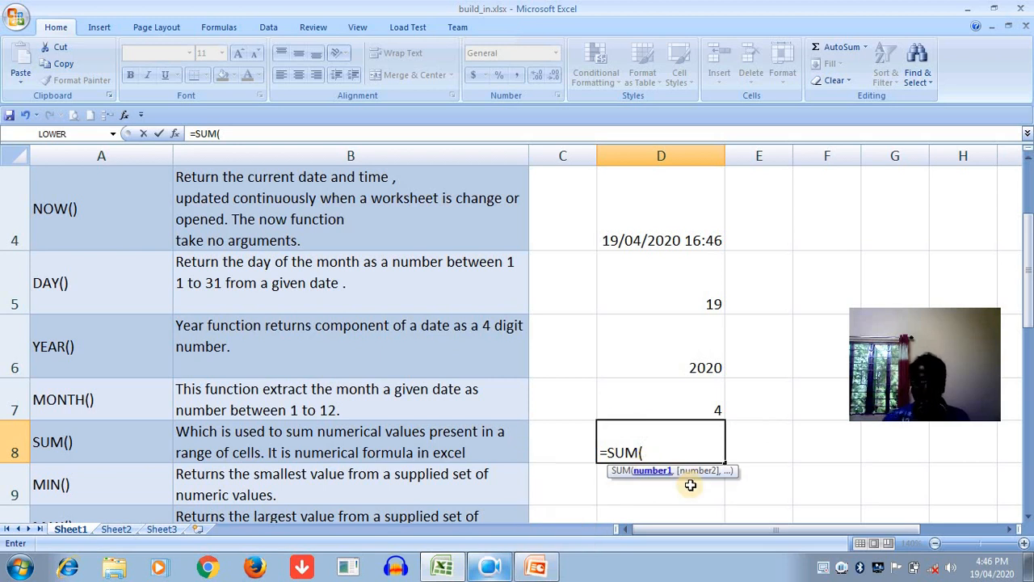
text(10)
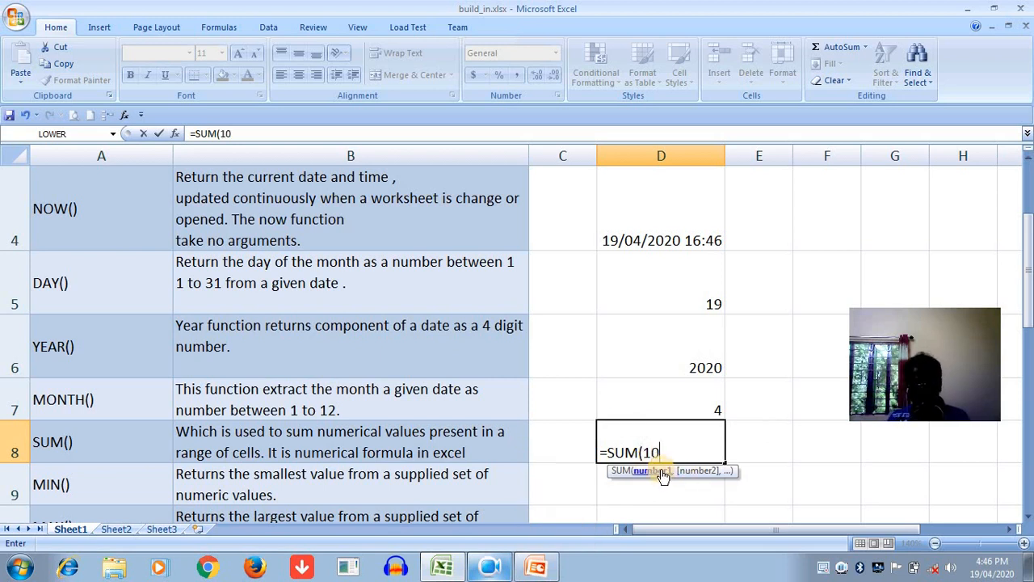
text(,20,30)
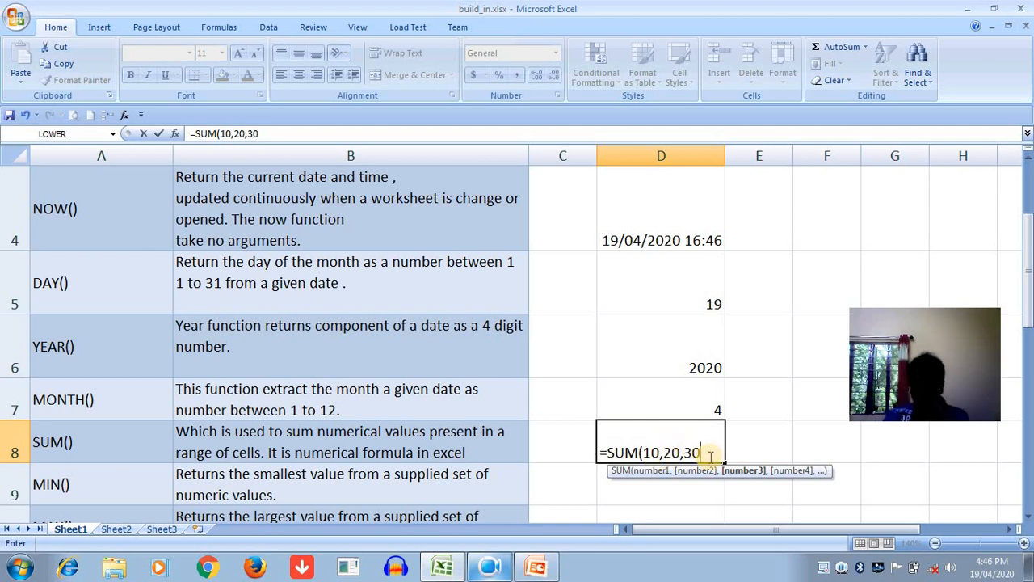
text())
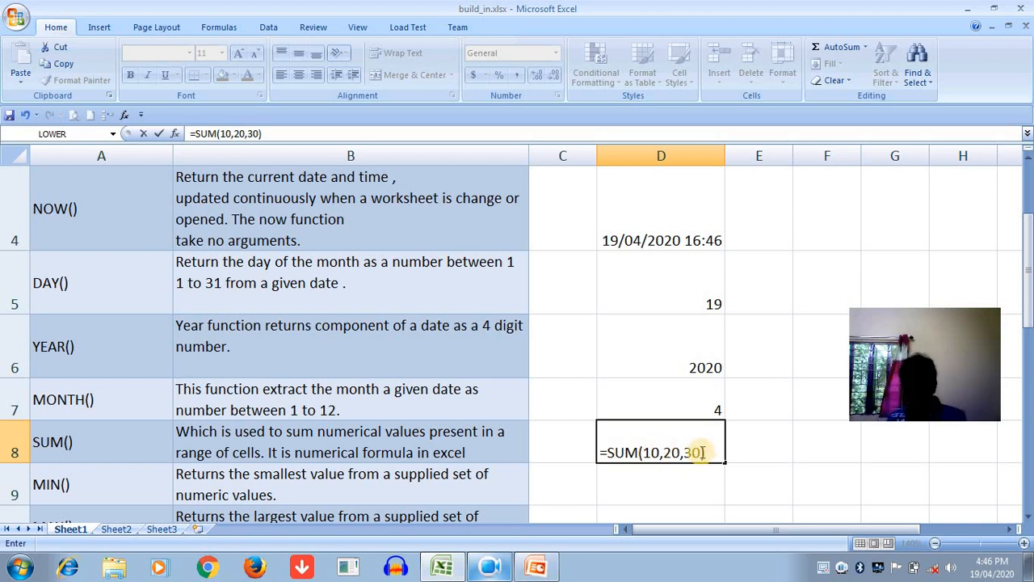
key(Return)
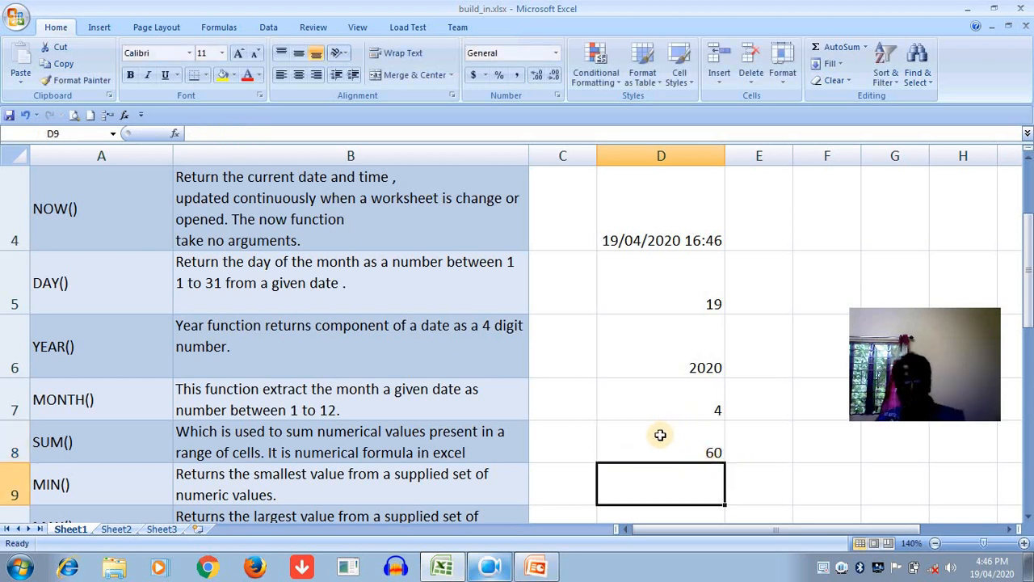
- Enter the numbers 5, 6 and 7 in cells F8, G8 and H8 beside the SUM() row
drag(906, 399, 908, 258)
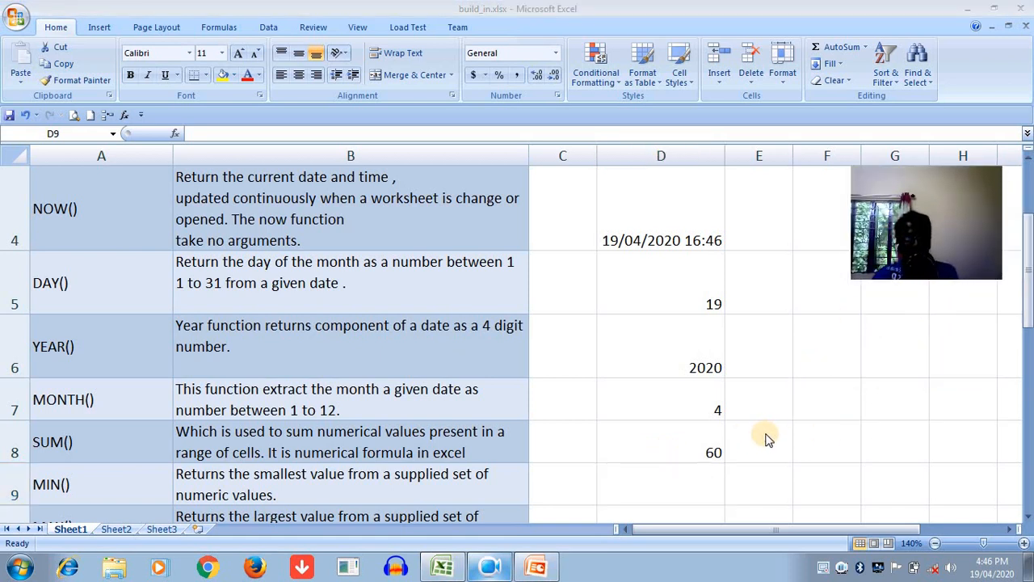
click(810, 446)
text(=)
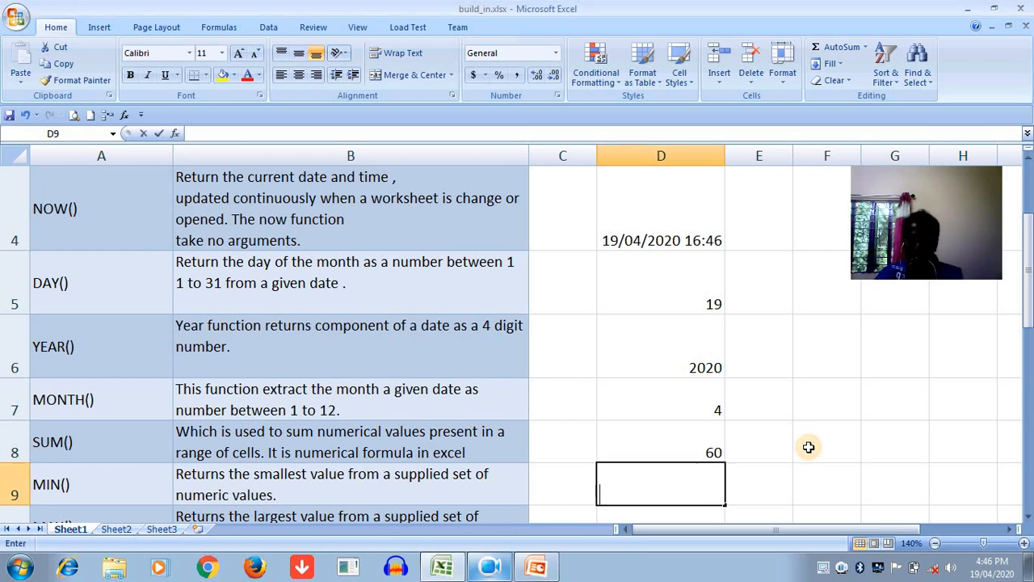
click(809, 446)
text(5)
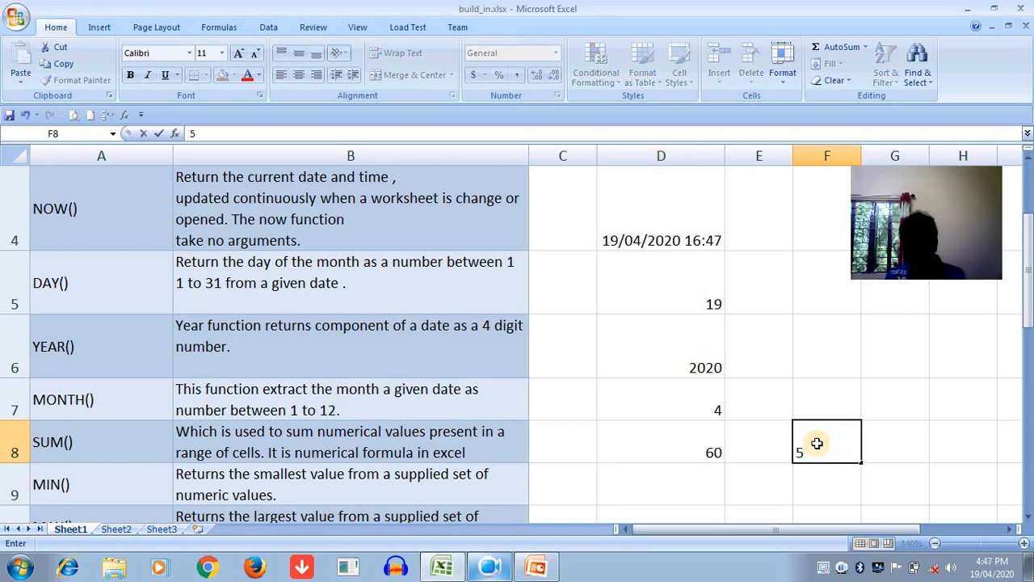
key(Tab)
text(6)
key(Tab)
text(7)
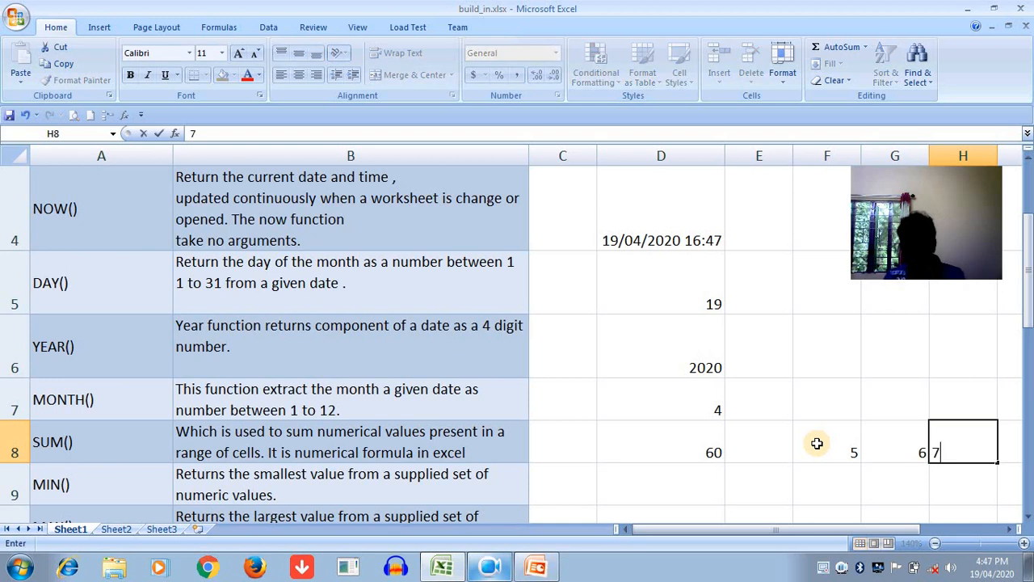
click(840, 453)
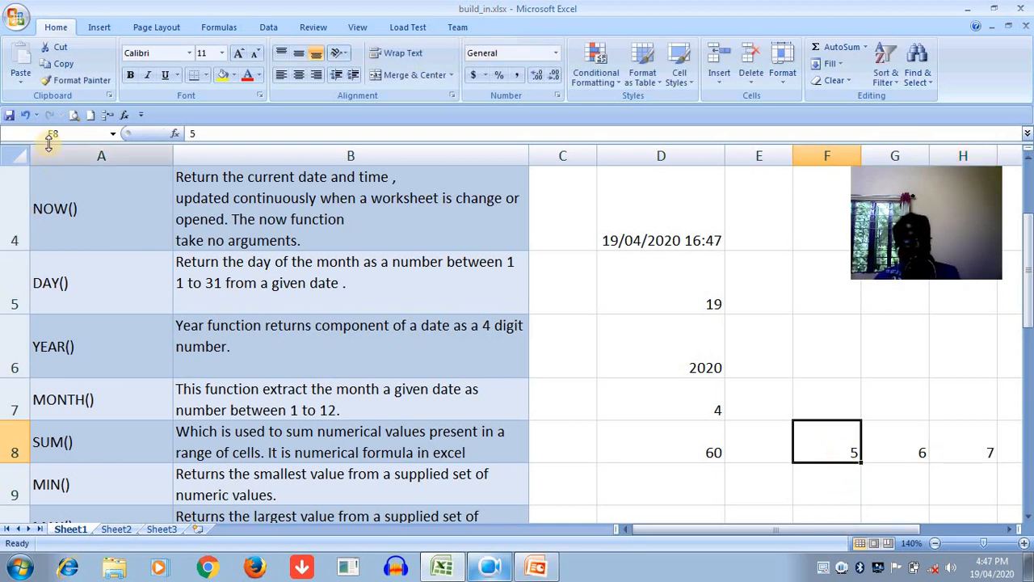
click(904, 440)
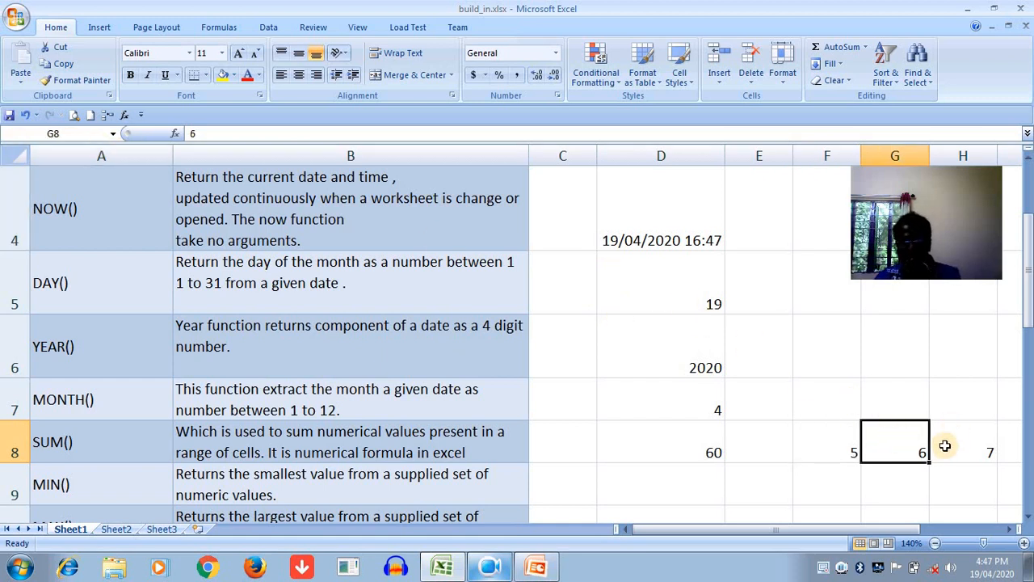
click(970, 449)
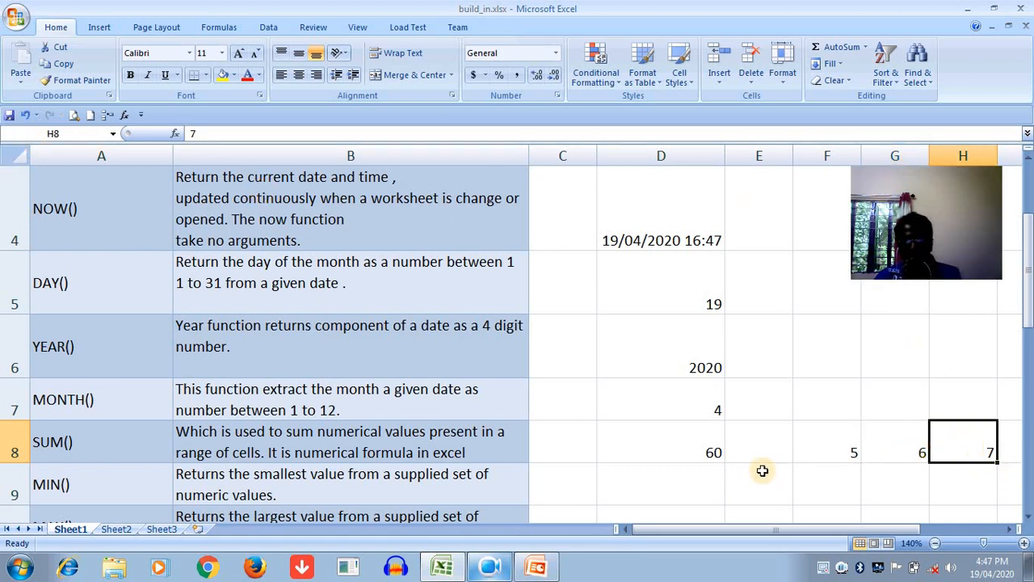
- Replace the formula in cell D8 with =SUM(F8:H8) to add the range of cells
click(642, 428)
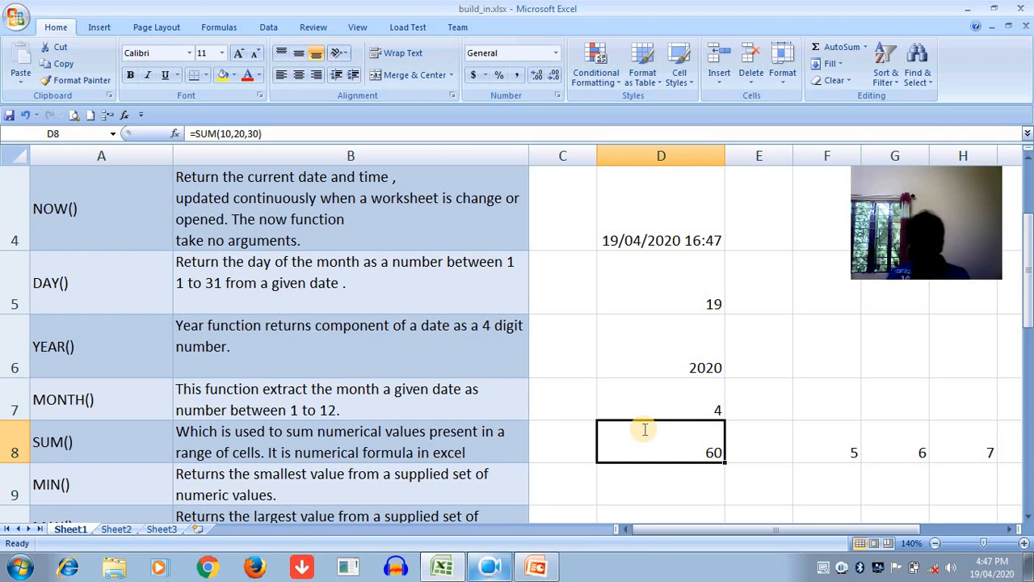
key(BackSpace)
text(=SU)
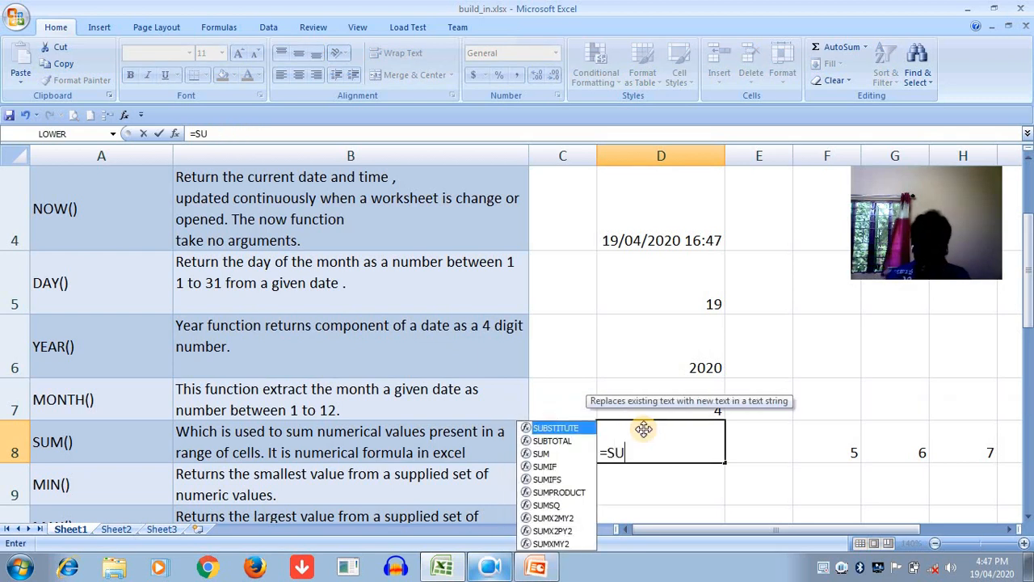
text(M()
click(845, 452)
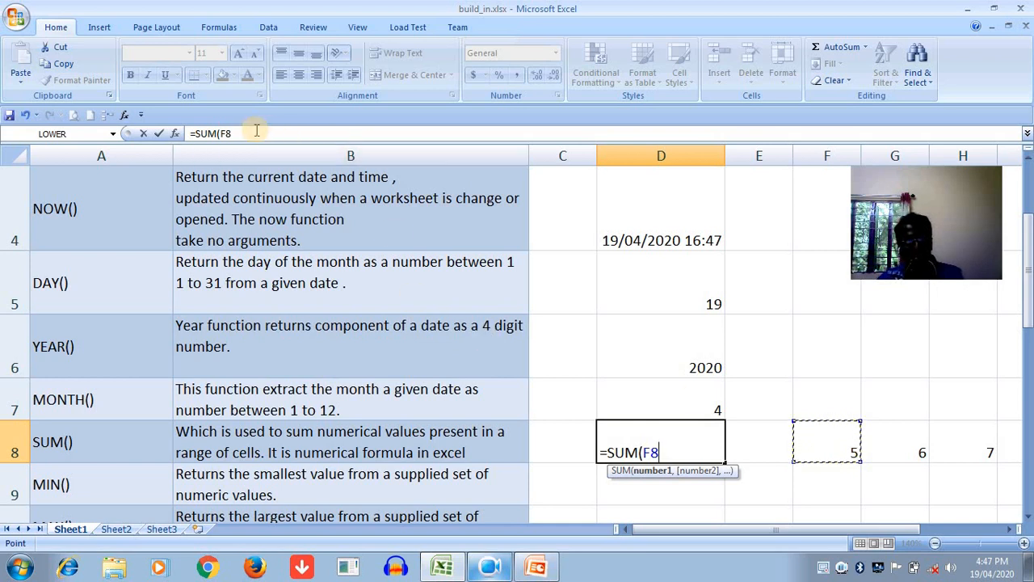
key(F8)
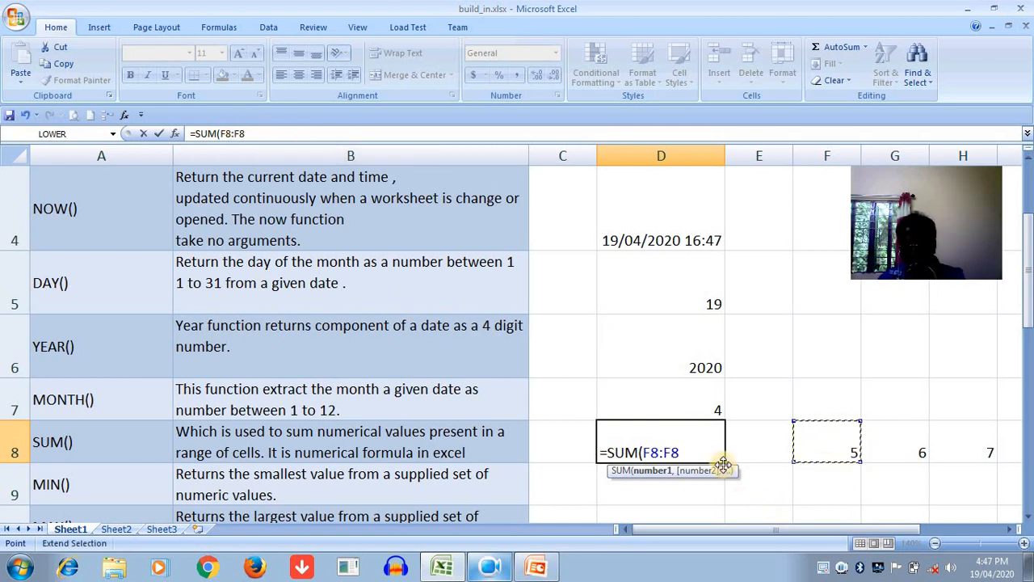
click(966, 455)
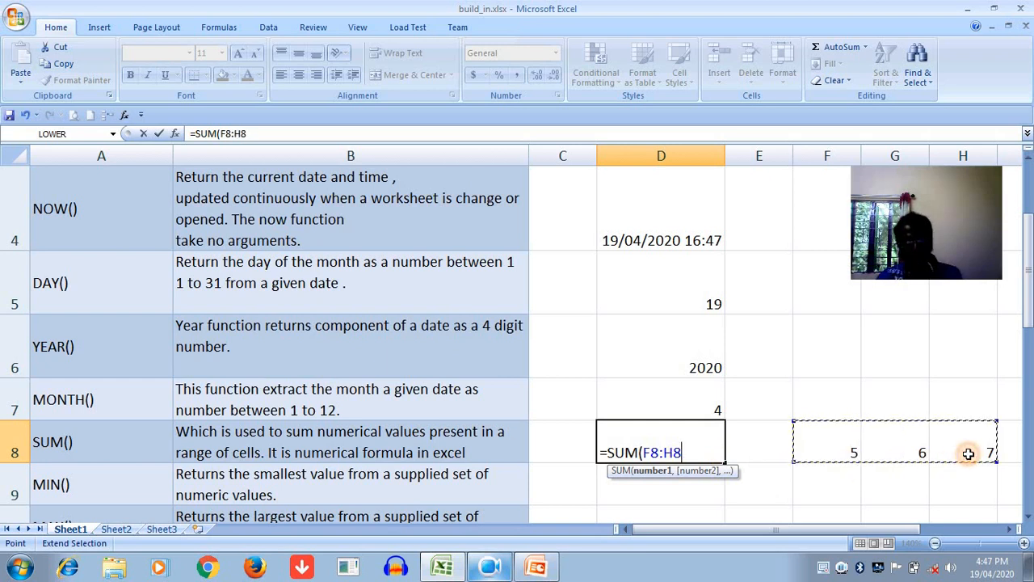
text())
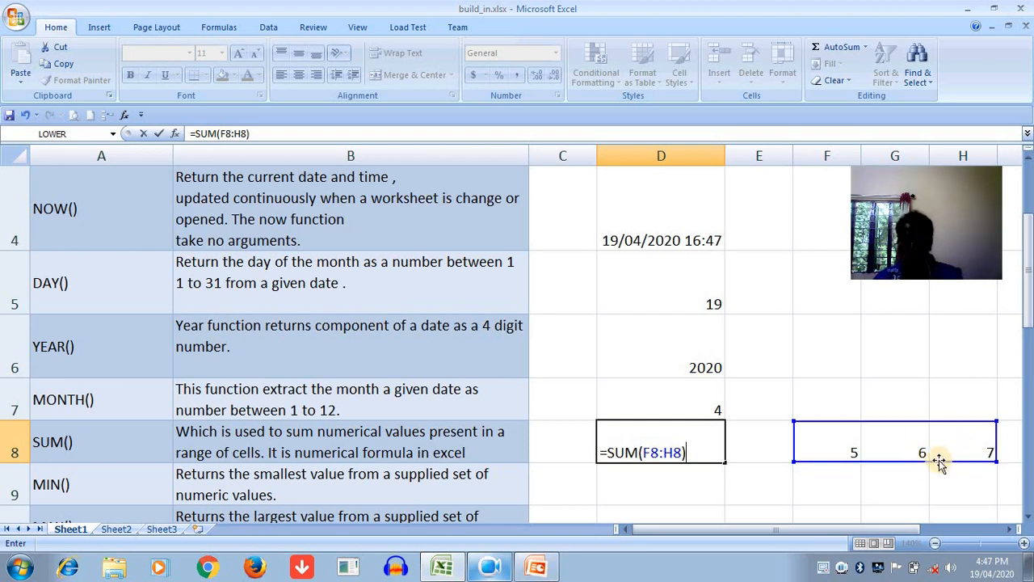
key(Return)
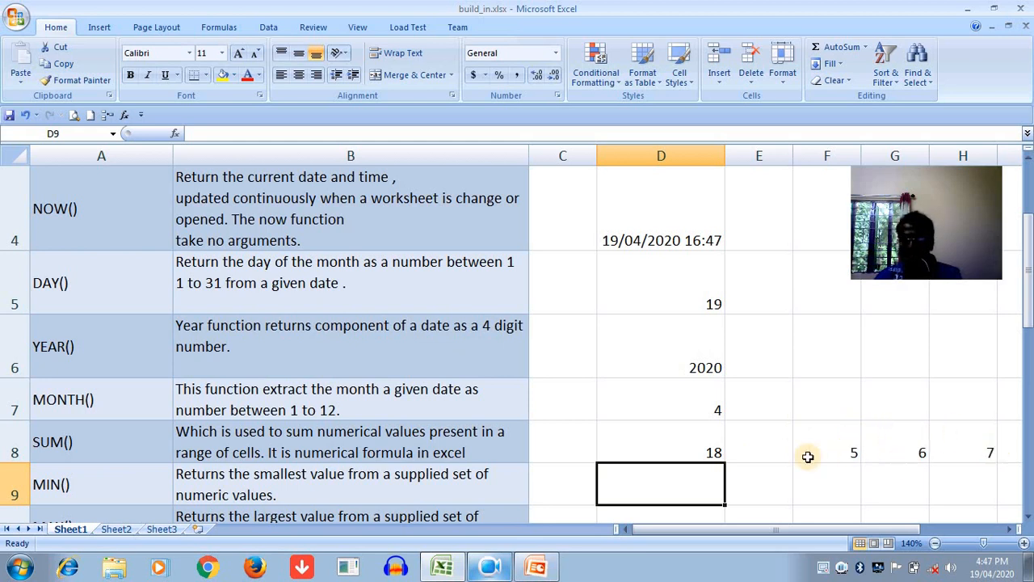
click(662, 443)
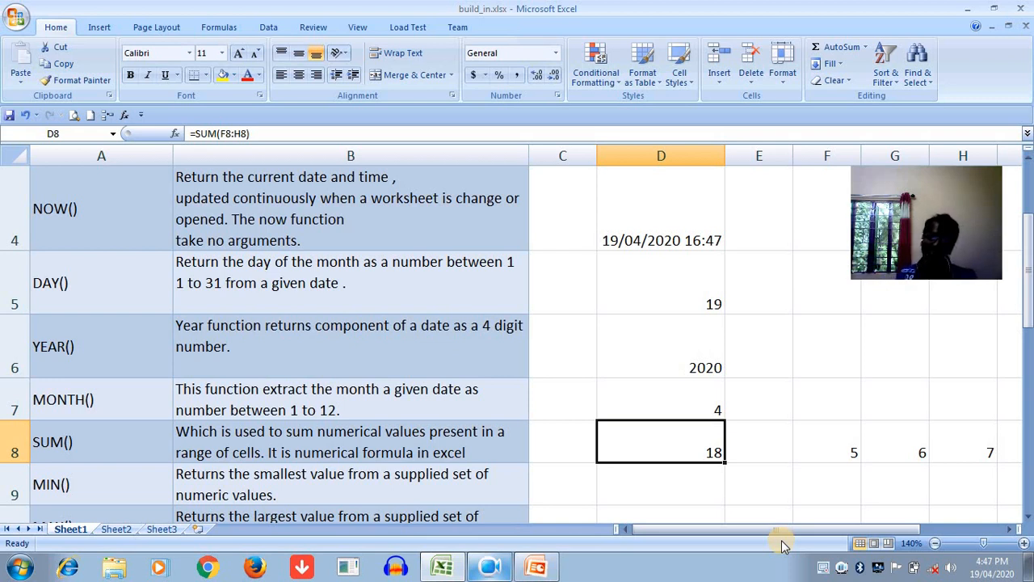
- Enter the formula =MIN(8,2,9,11,50,3) in cell D9 to return the smallest number
click(667, 493)
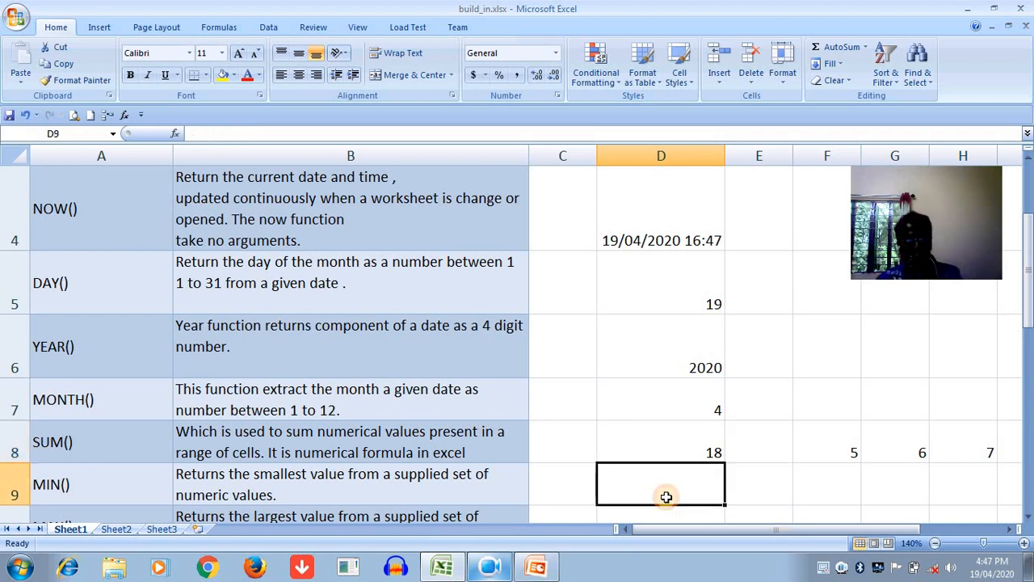
text(=MIN)
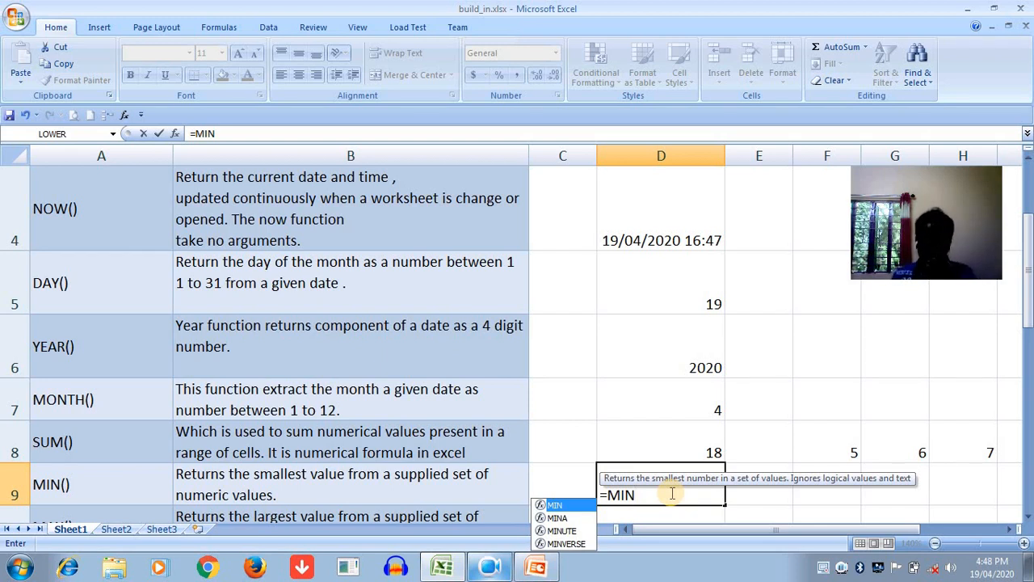
text(()
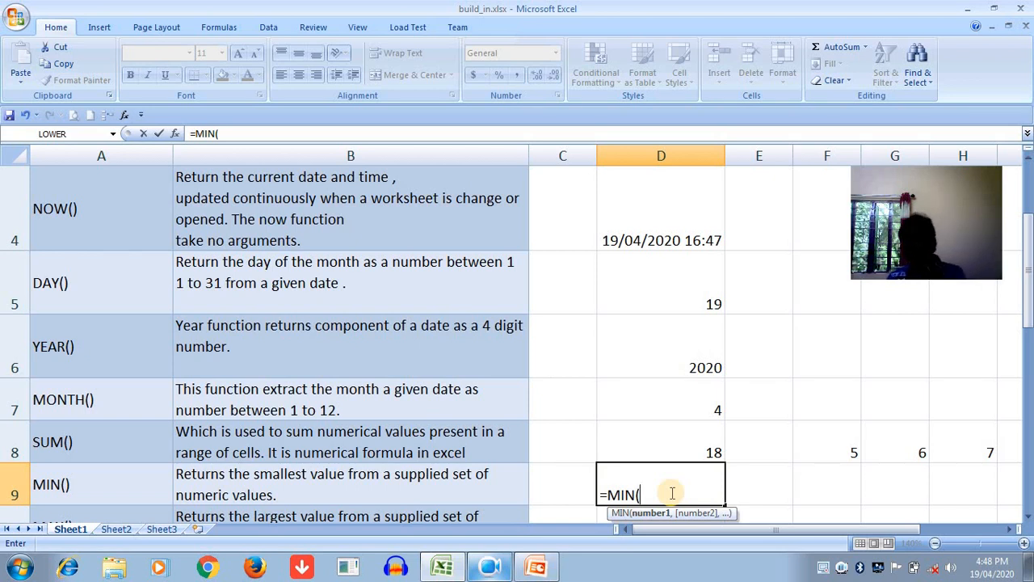
text(8,)
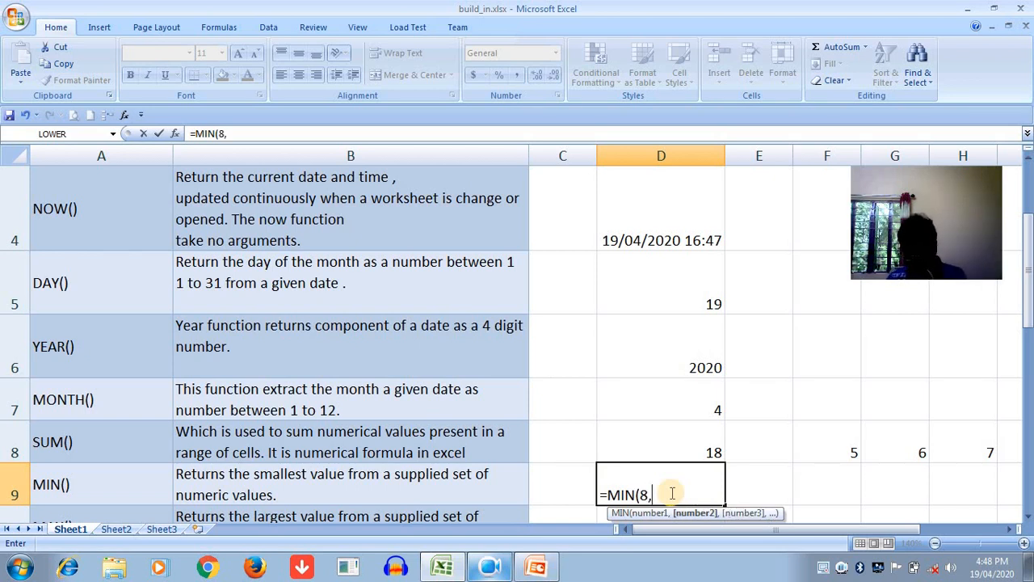
text(2,9,)
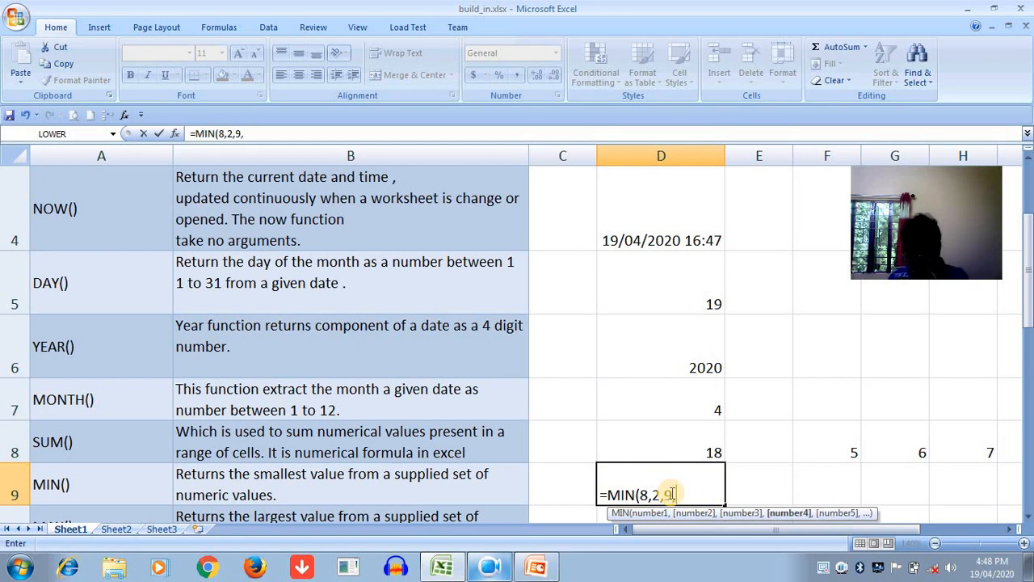
text(11,5)
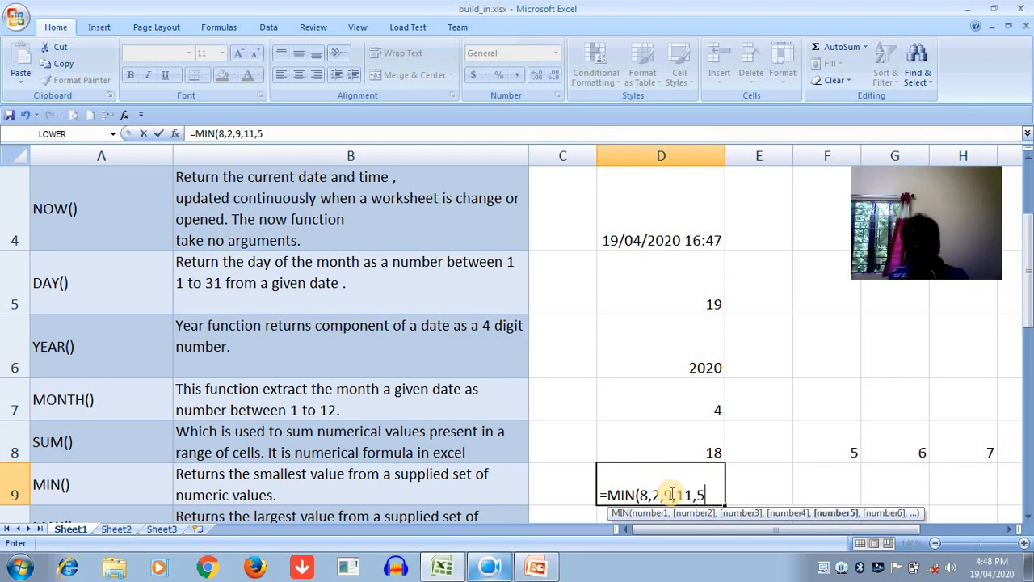
text(0,3)
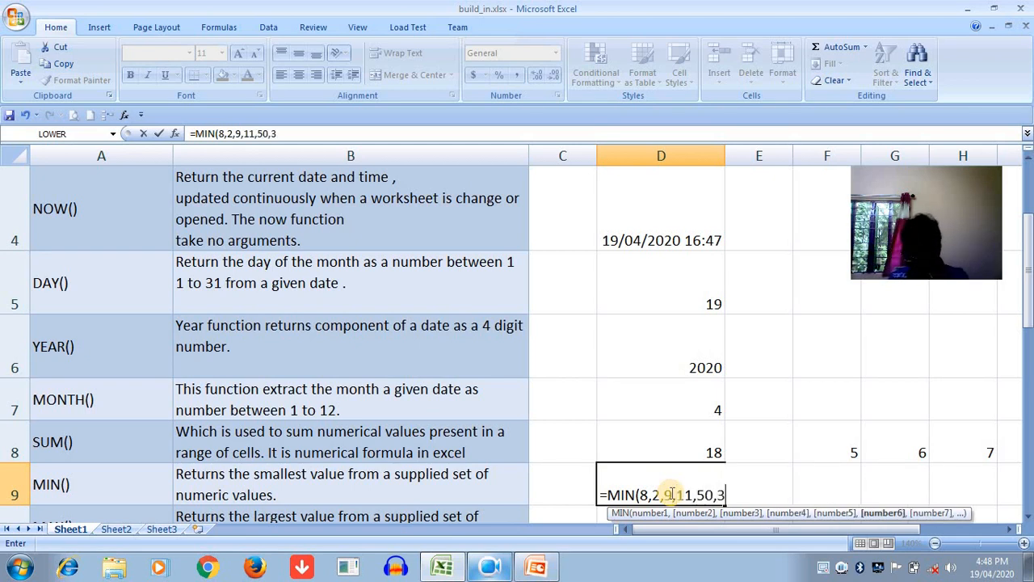
text())
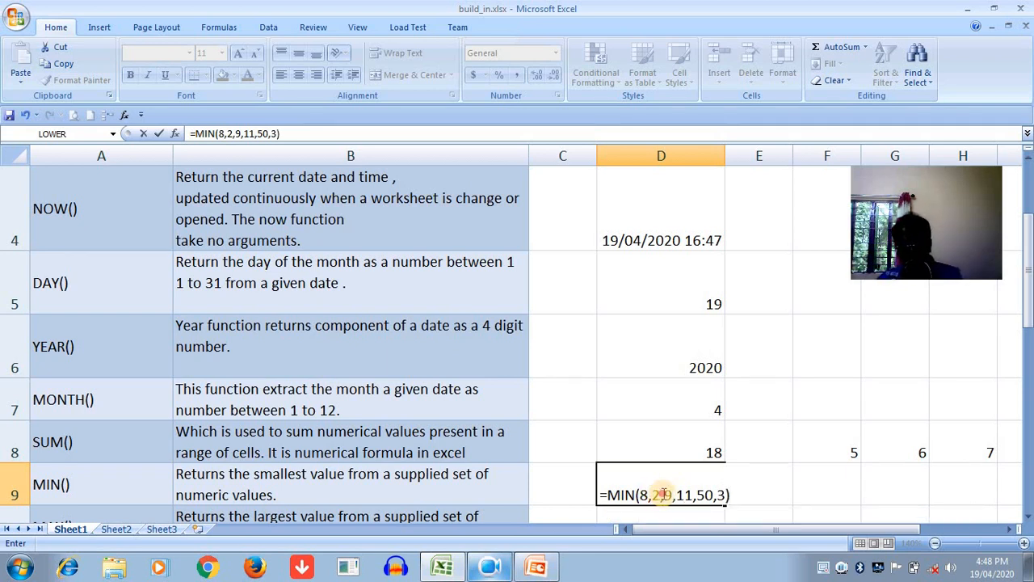
click(736, 489)
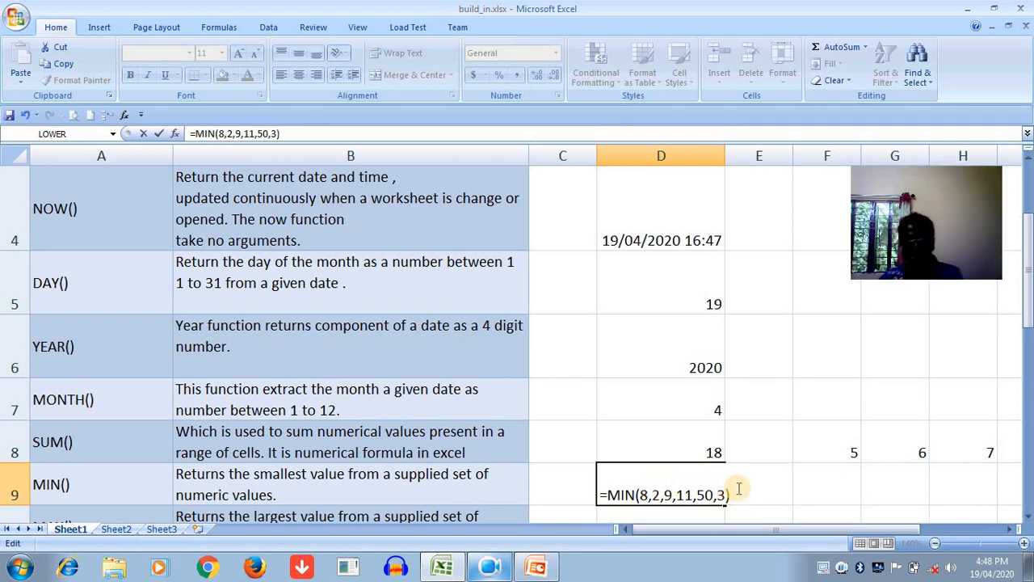
key(Return)
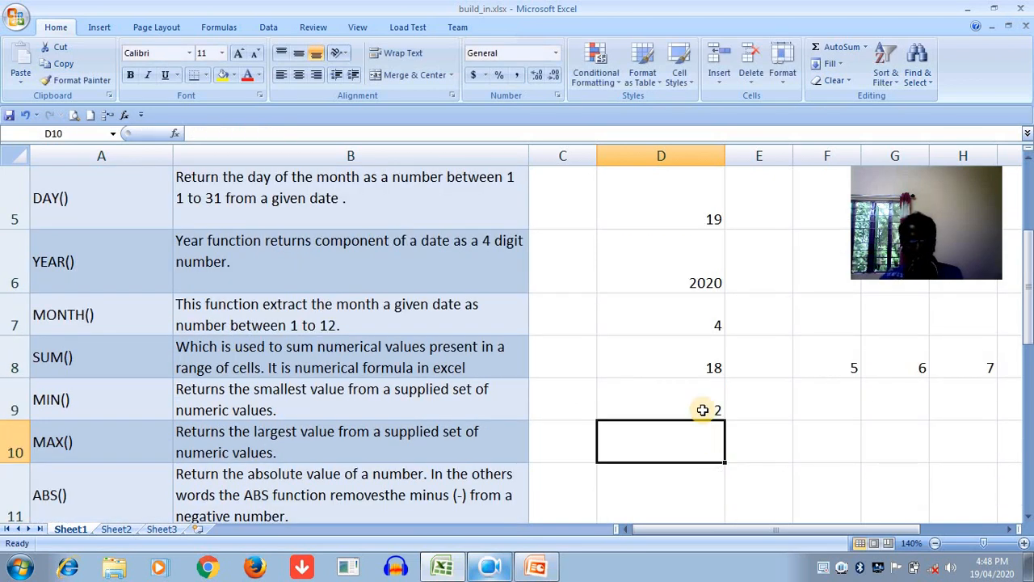
click(703, 409)
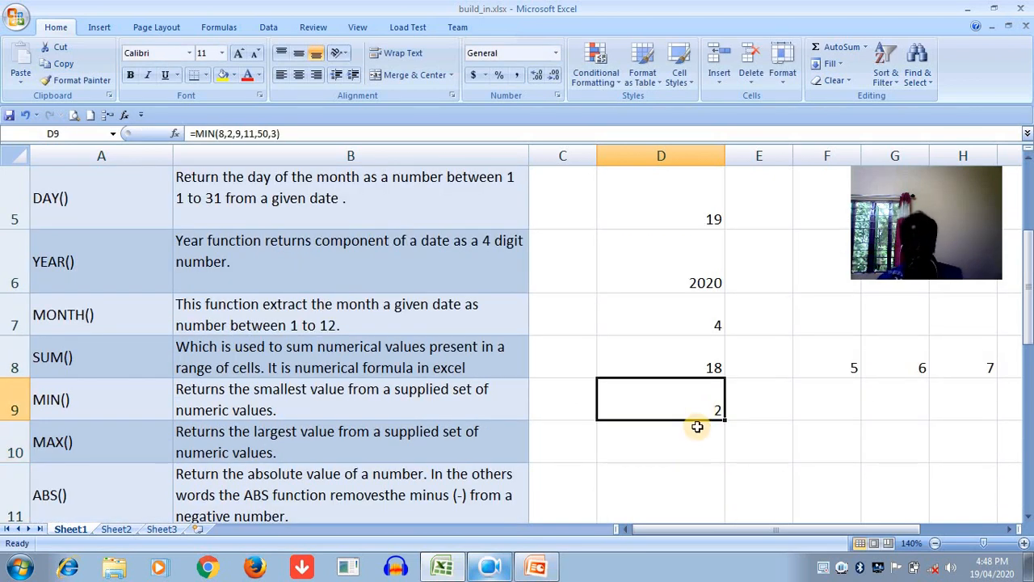
- Enter a MAX formula in cell D10 with the numbers 5, 100, 800, 5, 1000 and 600 to return the largest
click(697, 426)
click(74, 449)
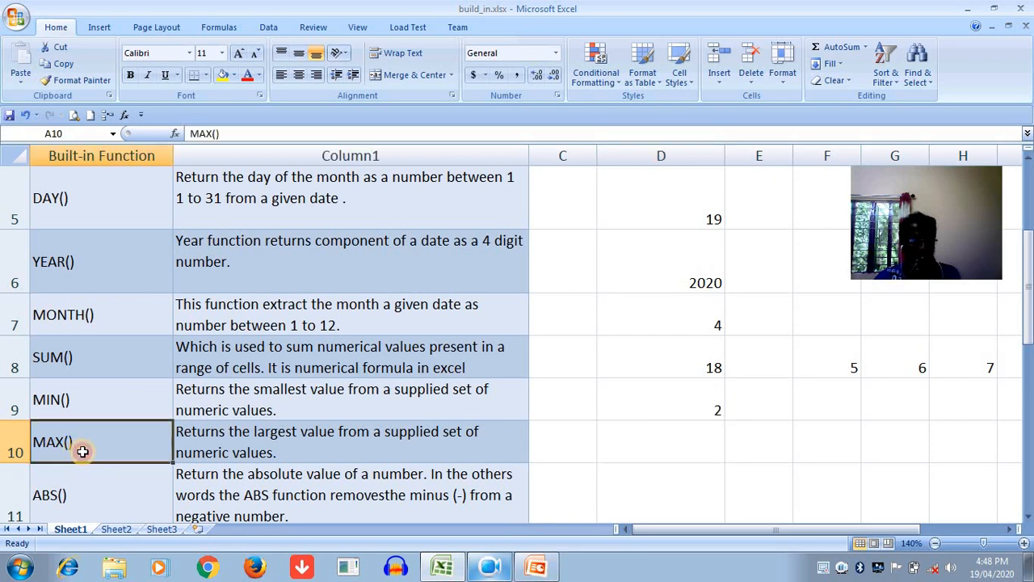
click(676, 458)
text(=)
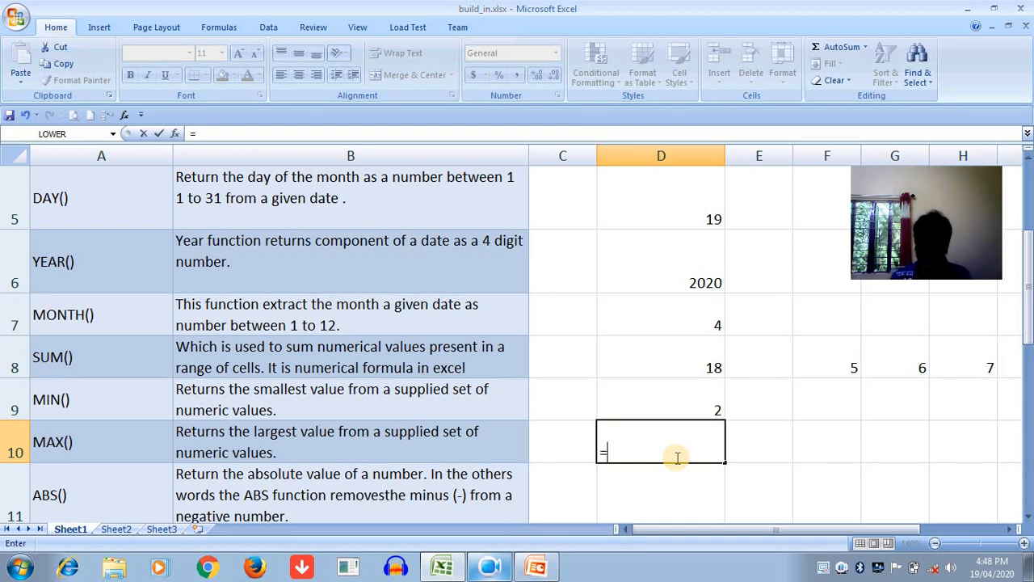
text(M)
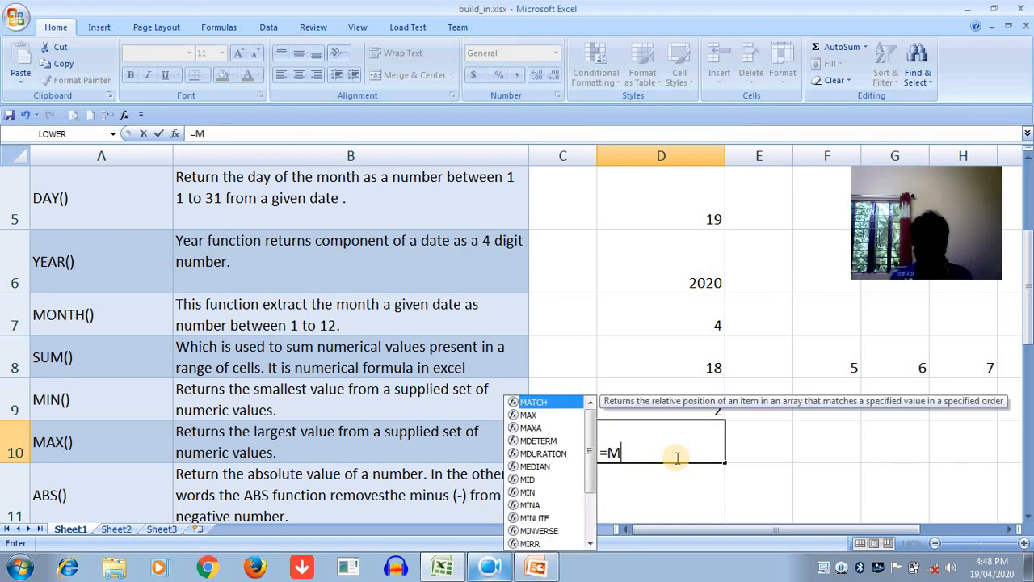
text(AX()
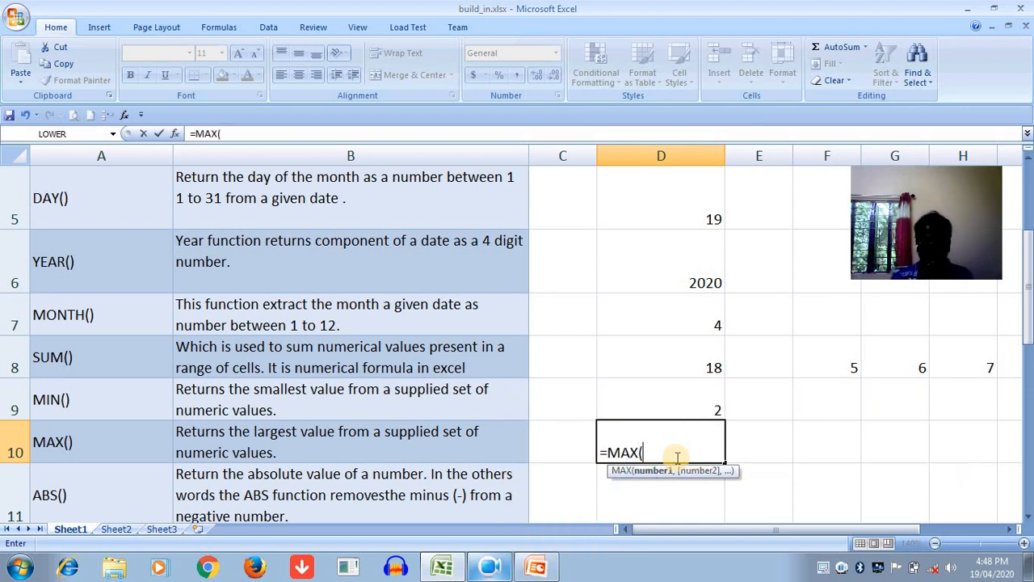
text(5)
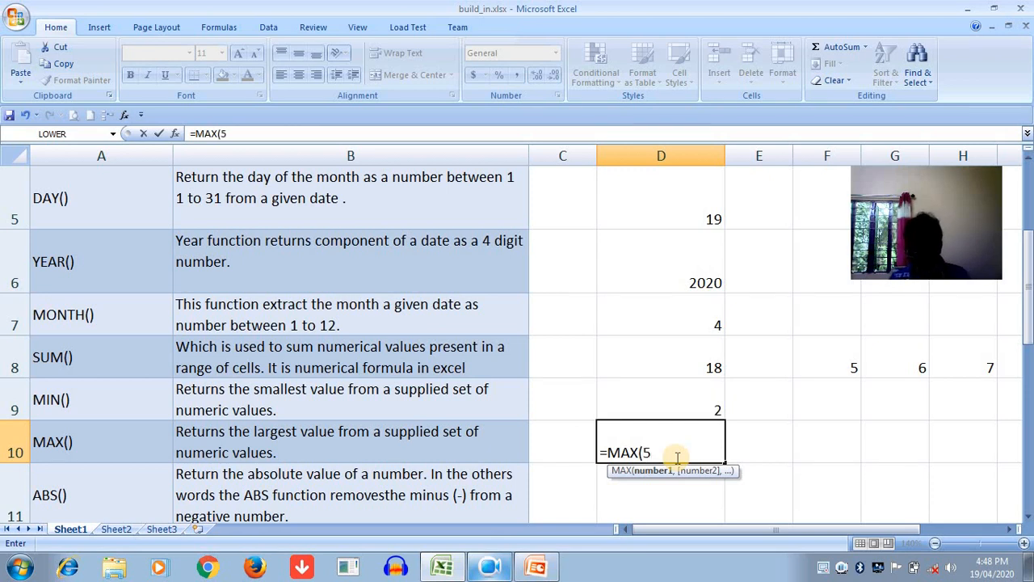
text(,100)
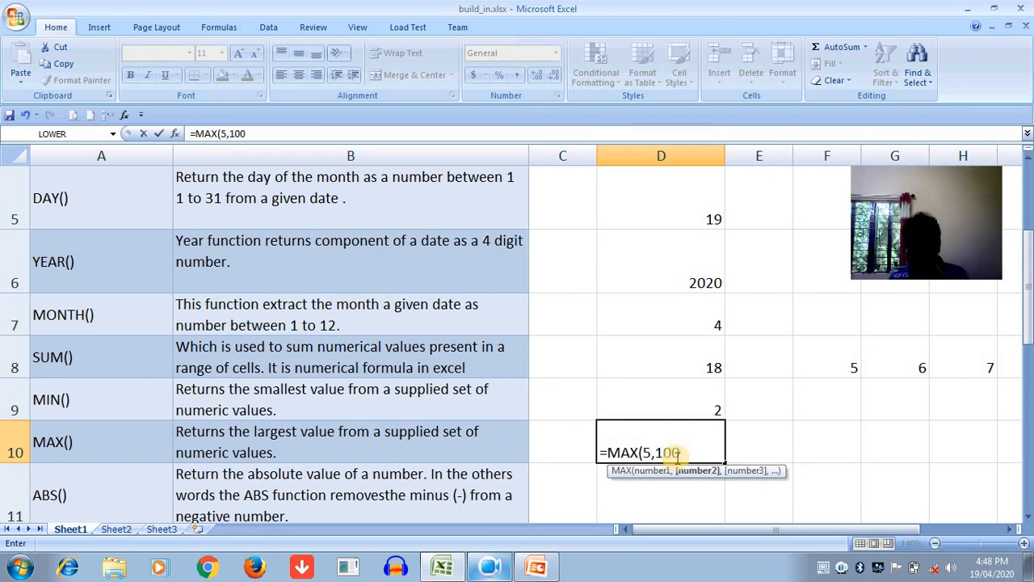
text(,)
text(800)
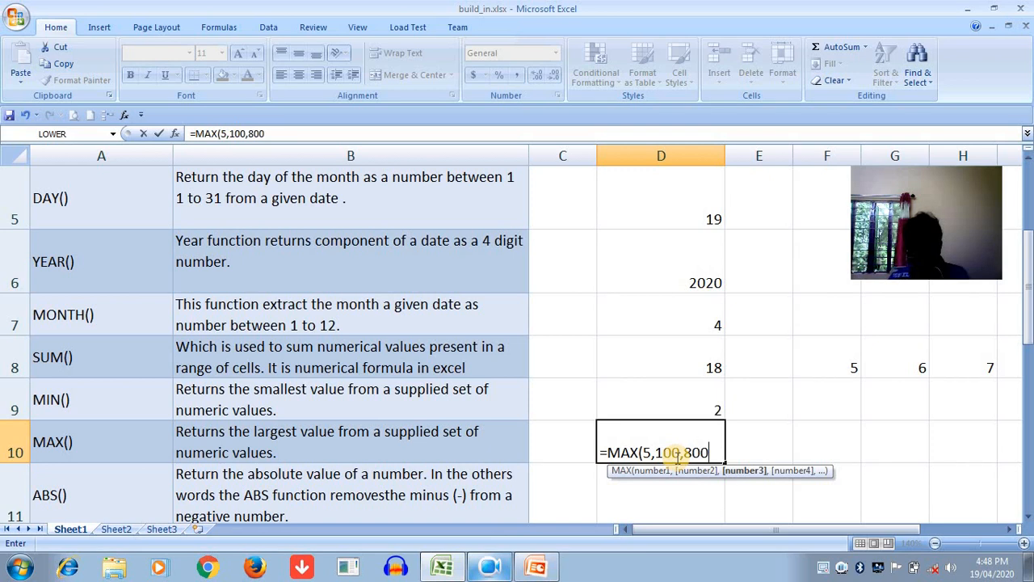
text(,5,)
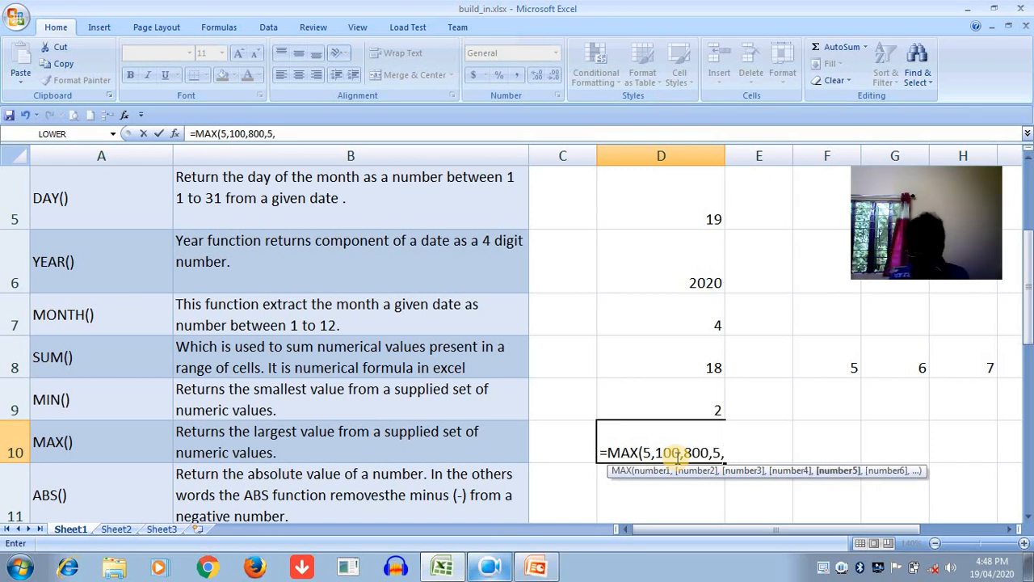
text(1000,600)
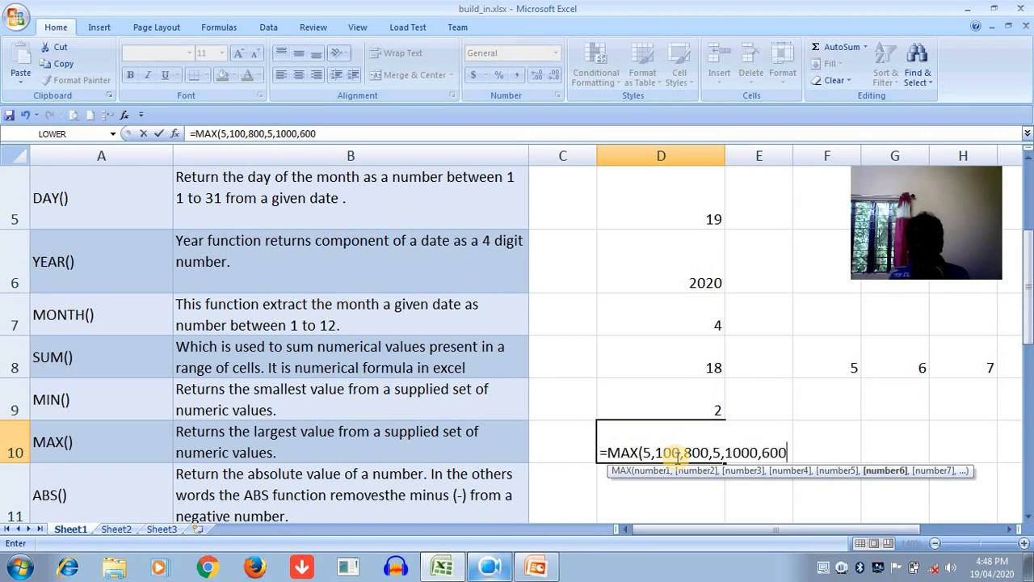
text())
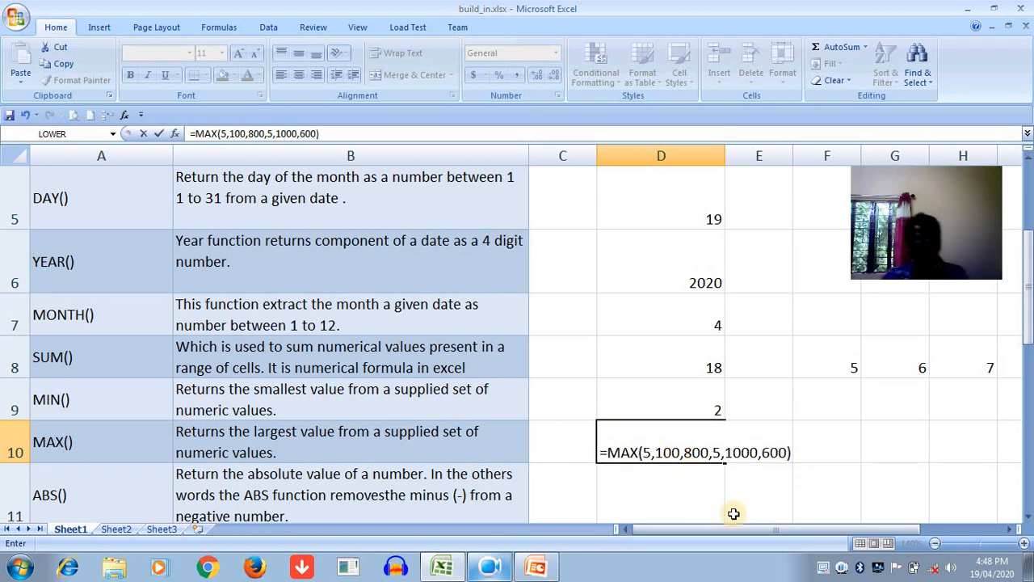
double_click(751, 447)
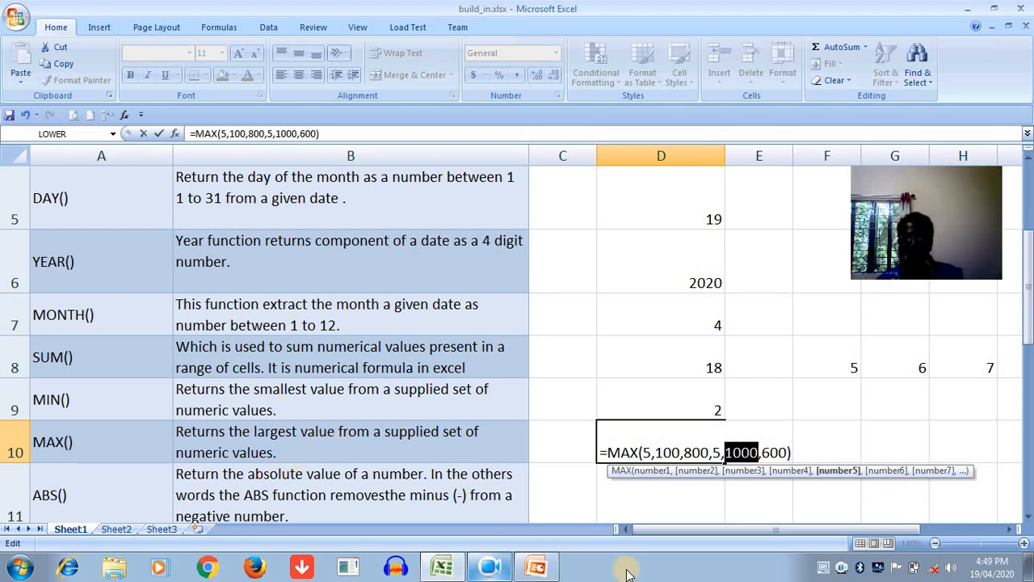
click(795, 452)
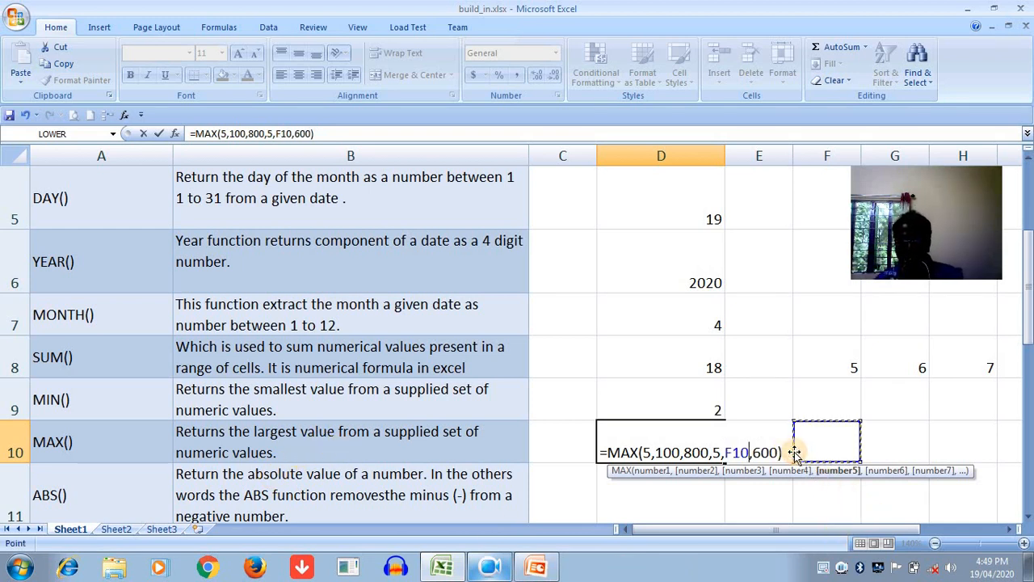
key(Return)
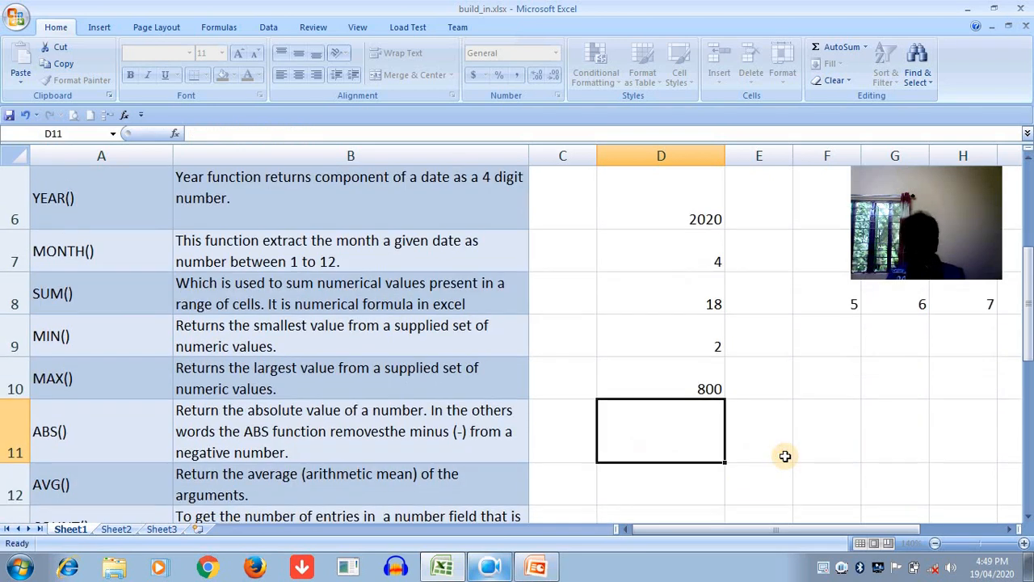
- Correct the MAX formula in cell D10 by replacing the F10 reference with 1000, giving =MAX(5,100,800,5,1000,600)
click(668, 388)
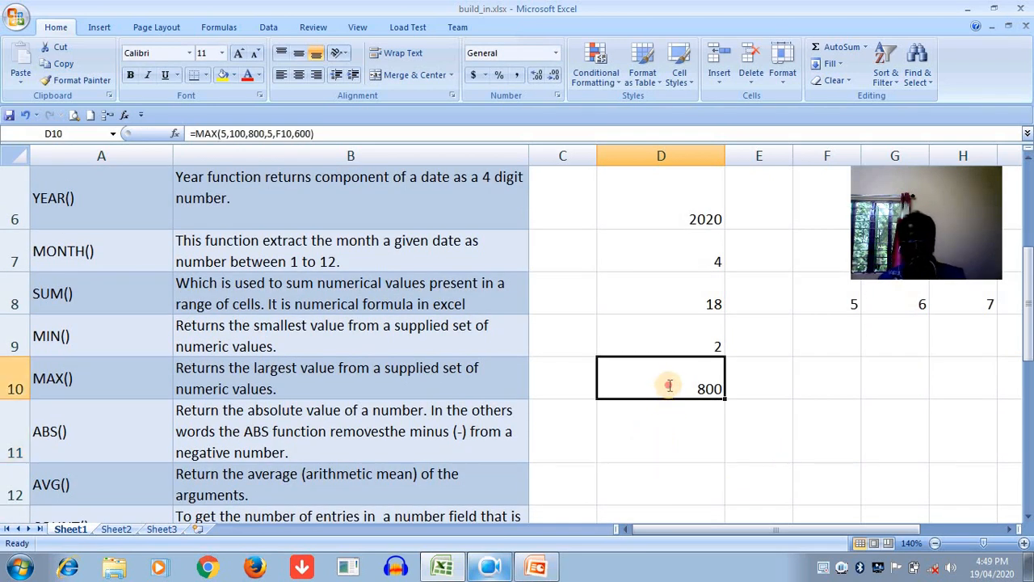
double_click(667, 388)
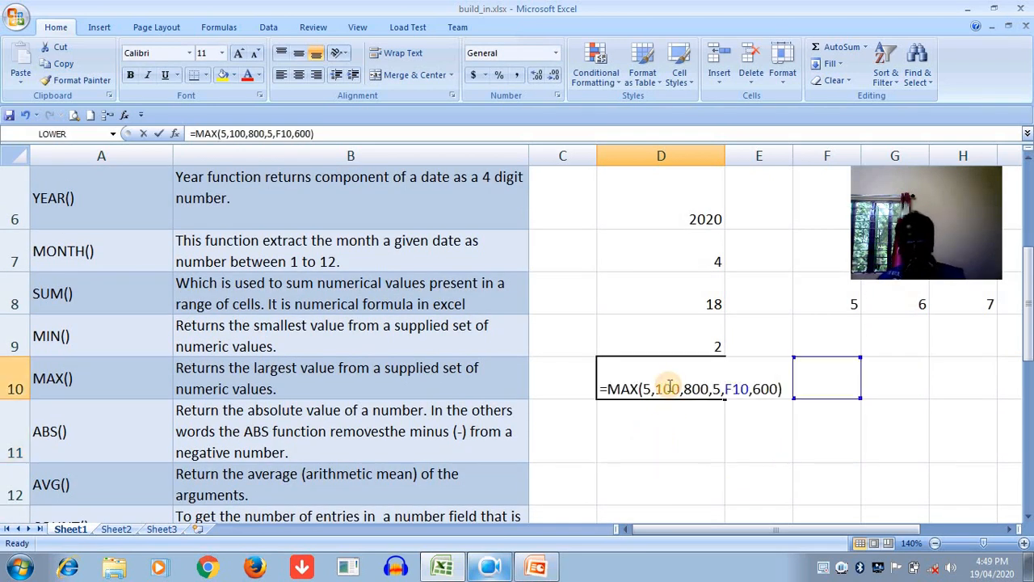
click(743, 388)
key(BackSpace)
key(BackSpace)
key(BackSpace)
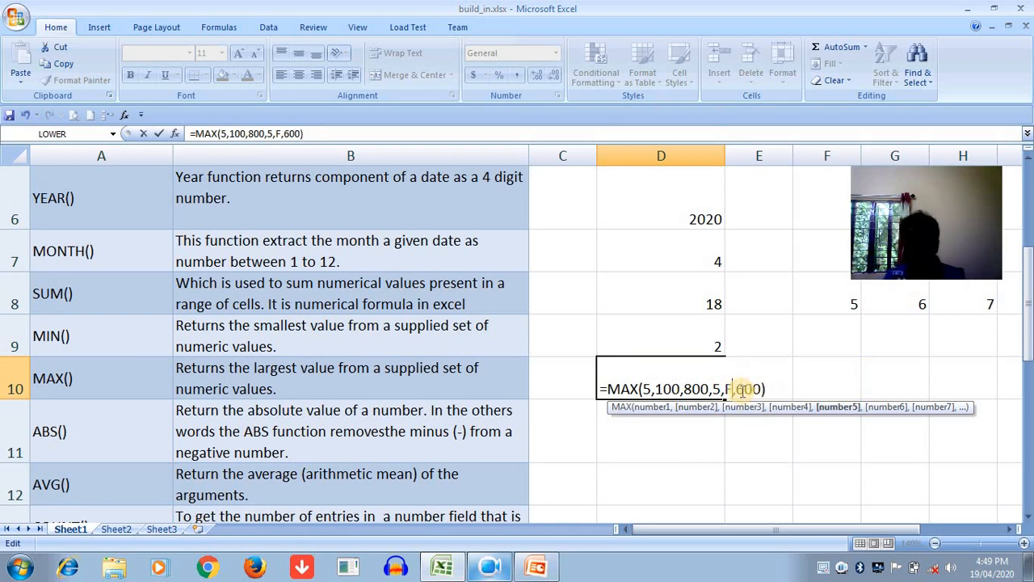
text(1000)
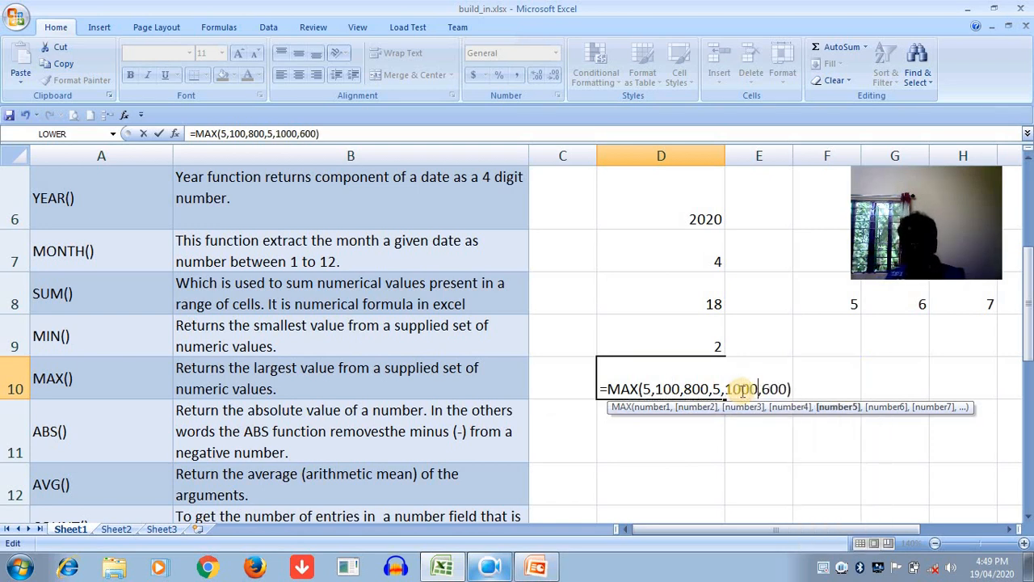
click(794, 390)
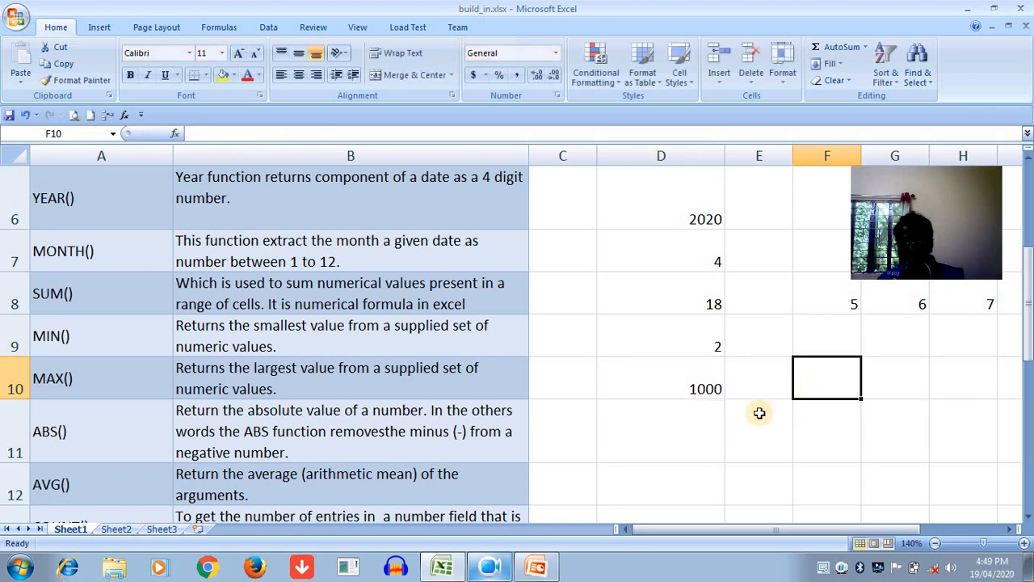
click(676, 376)
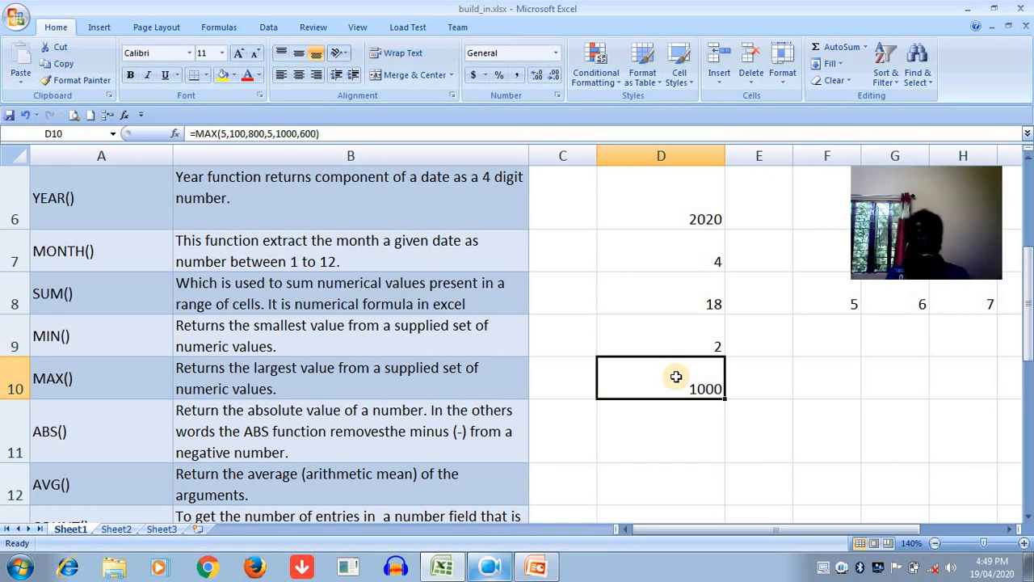
- Enter the formula =ABS(-25) in cell D11 to return the number's absolute value
click(694, 417)
text(=AB)
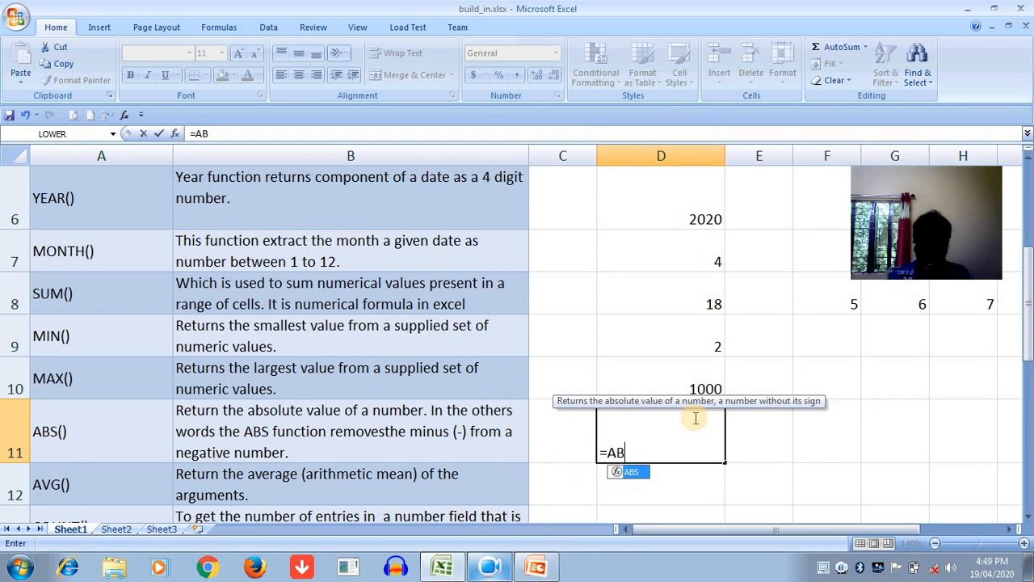
text(S()
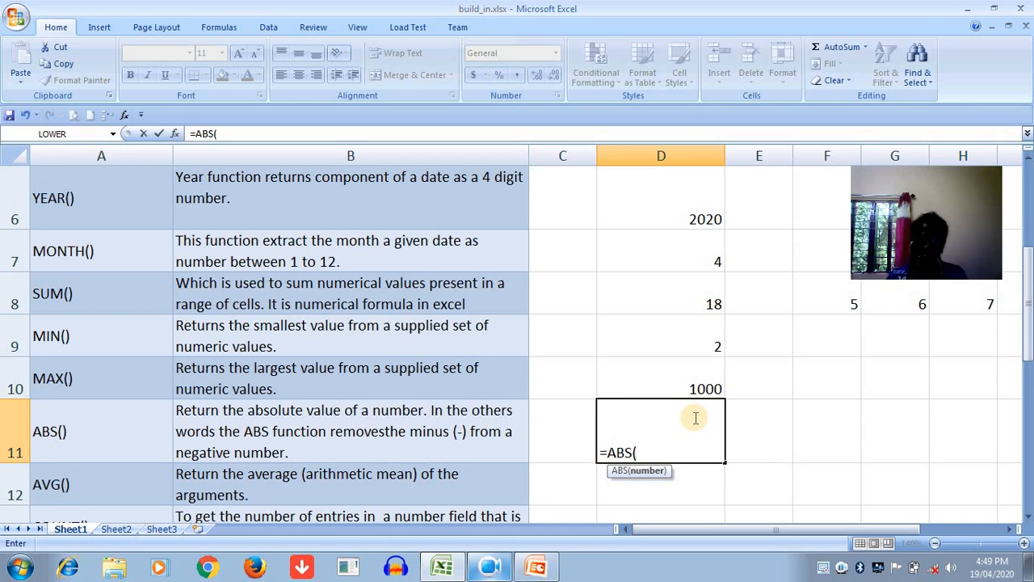
text(-25)
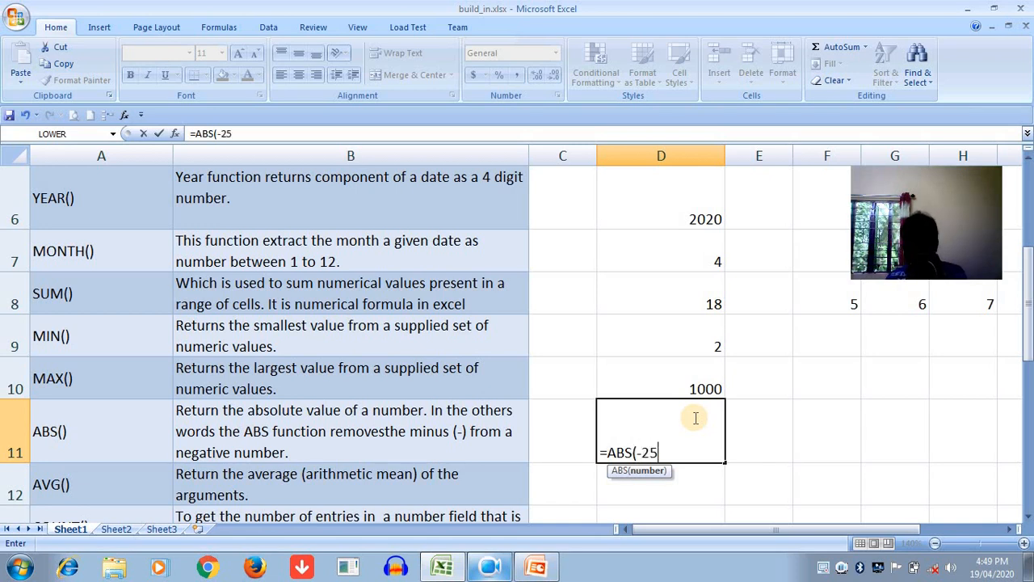
text())
key(Return)
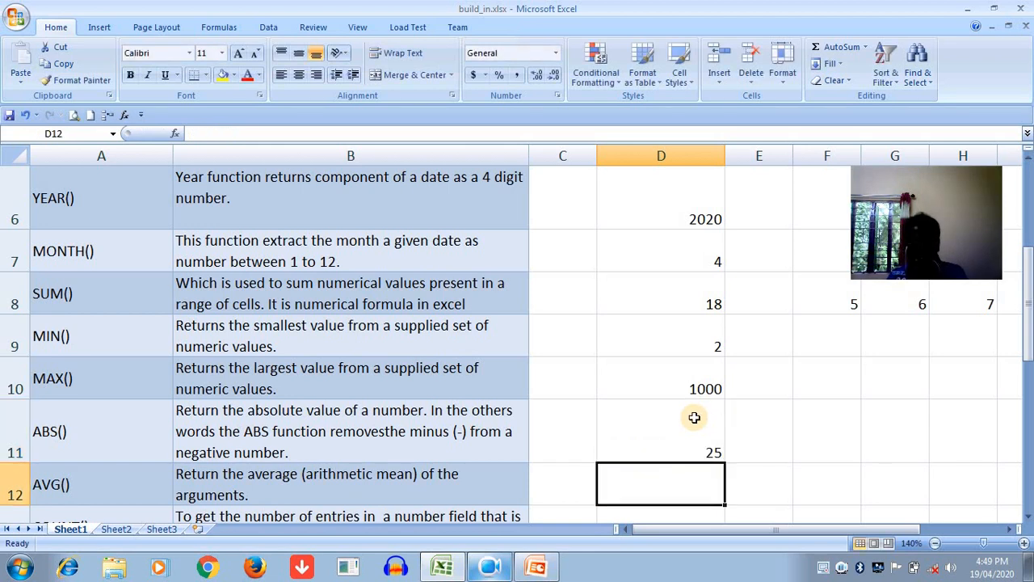
click(694, 430)
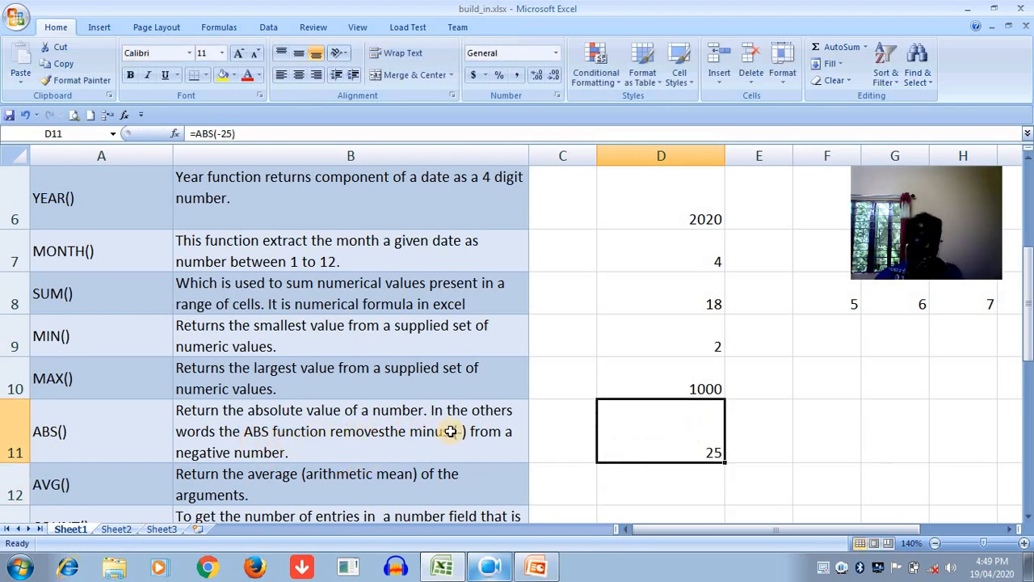
- Enter =AVG(10,20,30) in cell D12 and accept the proposed correction to =AVERAGE(10,20,30)
click(617, 475)
text(=)
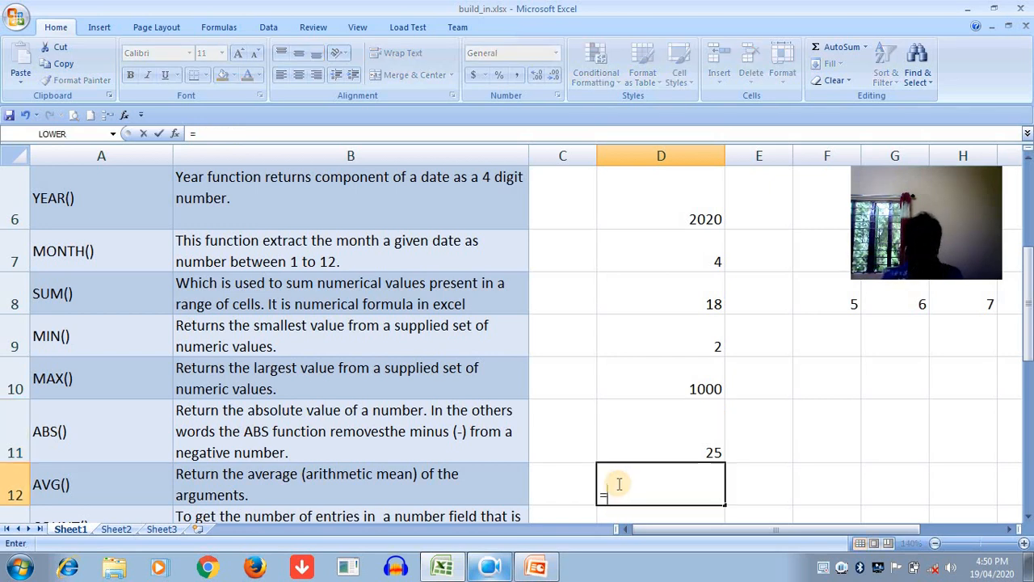
text(AVG)
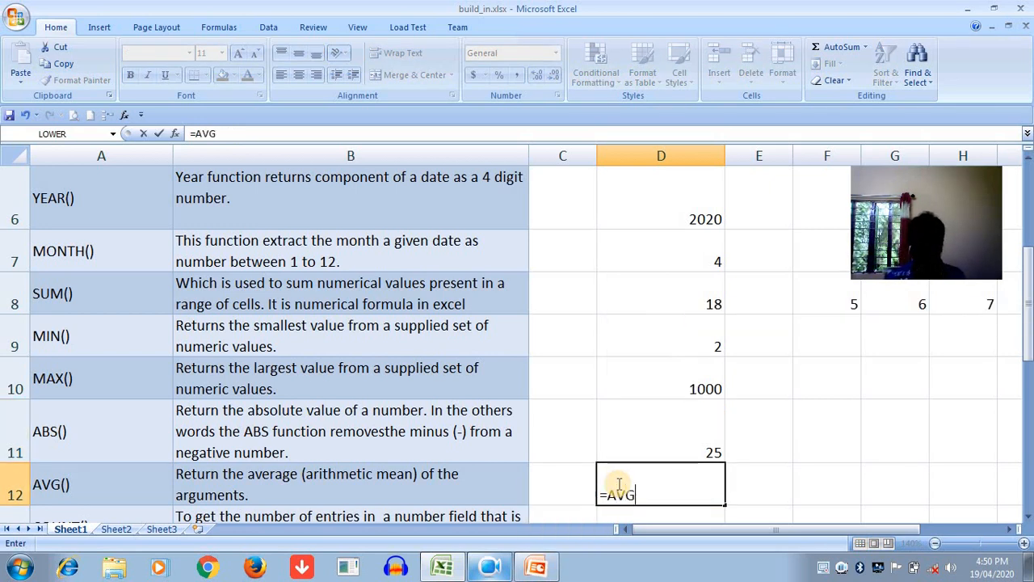
text(()
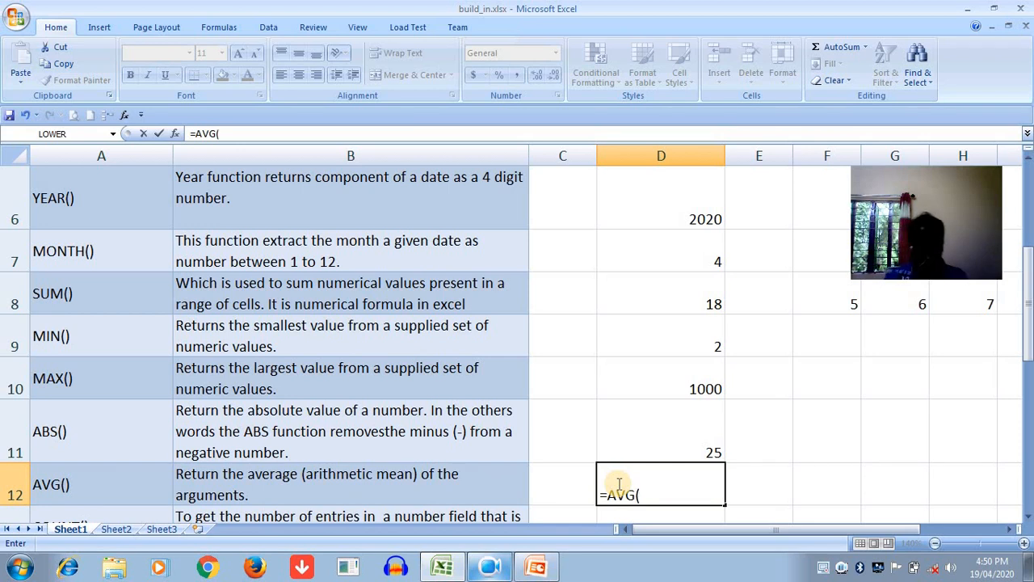
text(10,20,30)
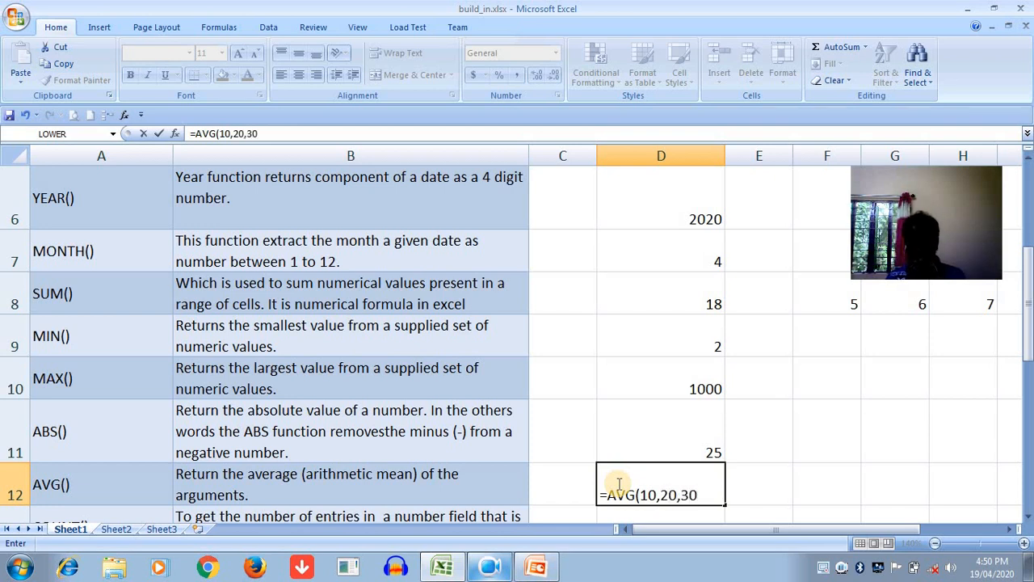
text())
key(Return)
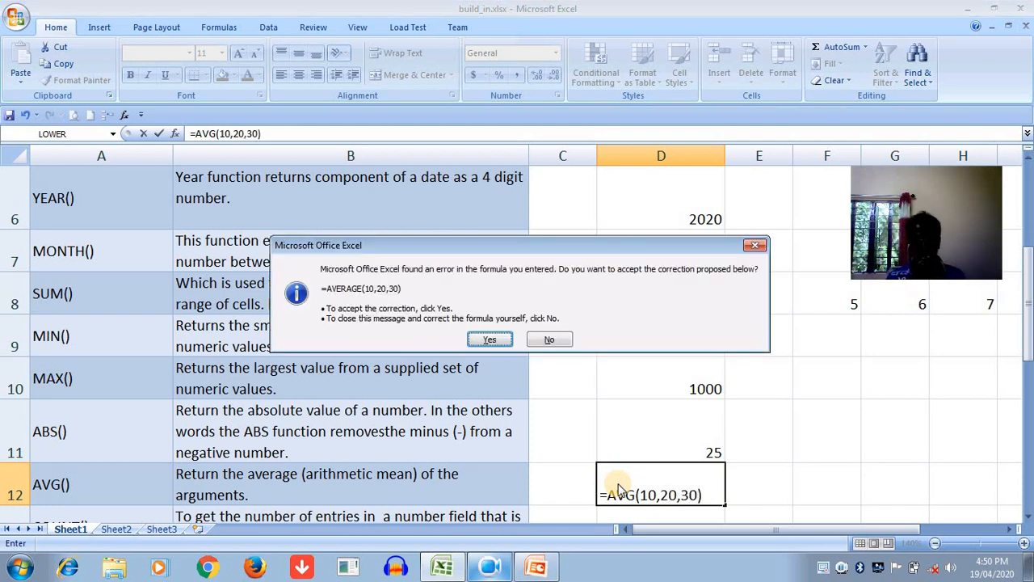
key(Return)
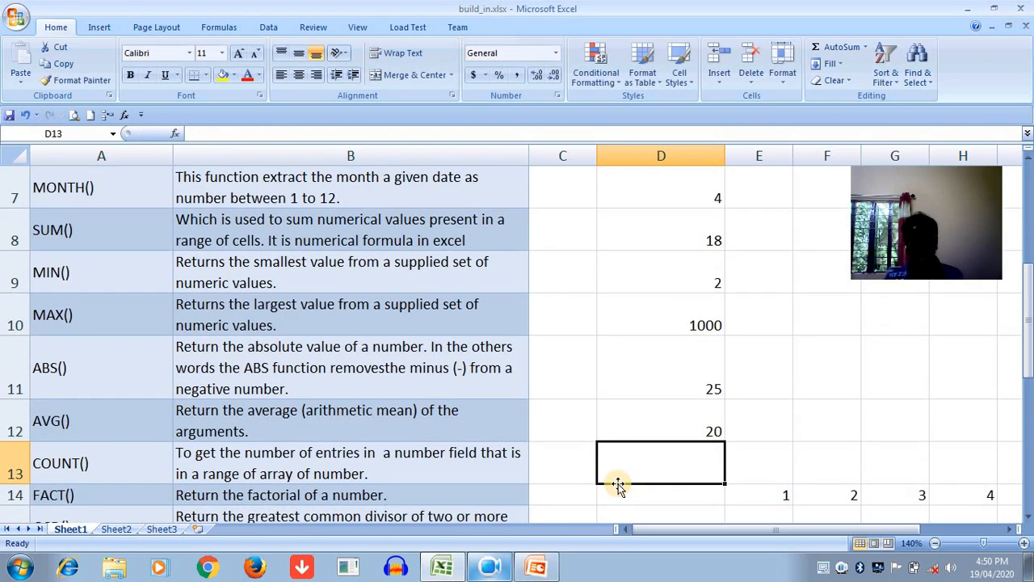
click(662, 413)
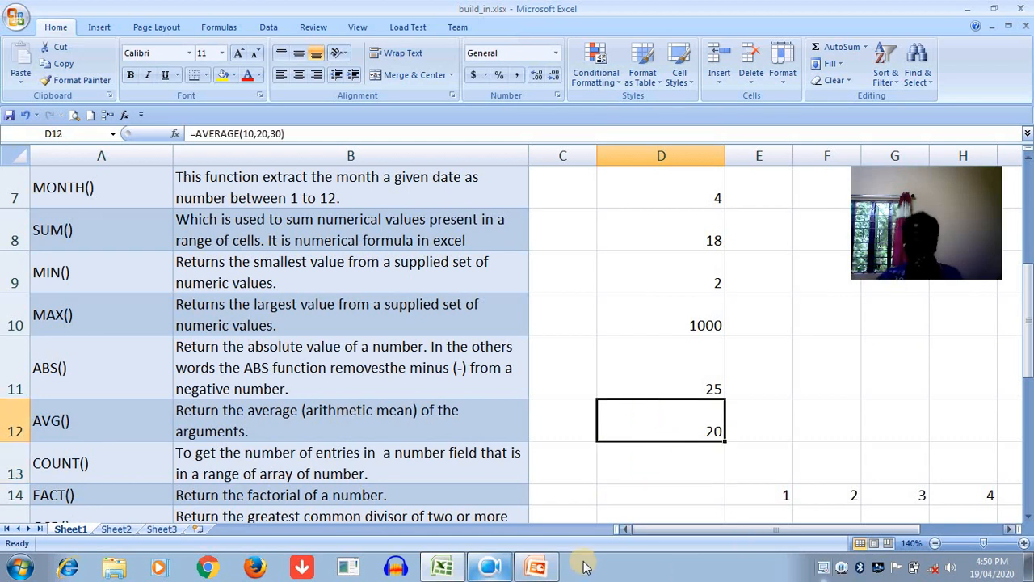
- Clear the numbers from cells E14:H14 beside the FACT() row
drag(776, 493, 933, 495)
key(Delete)
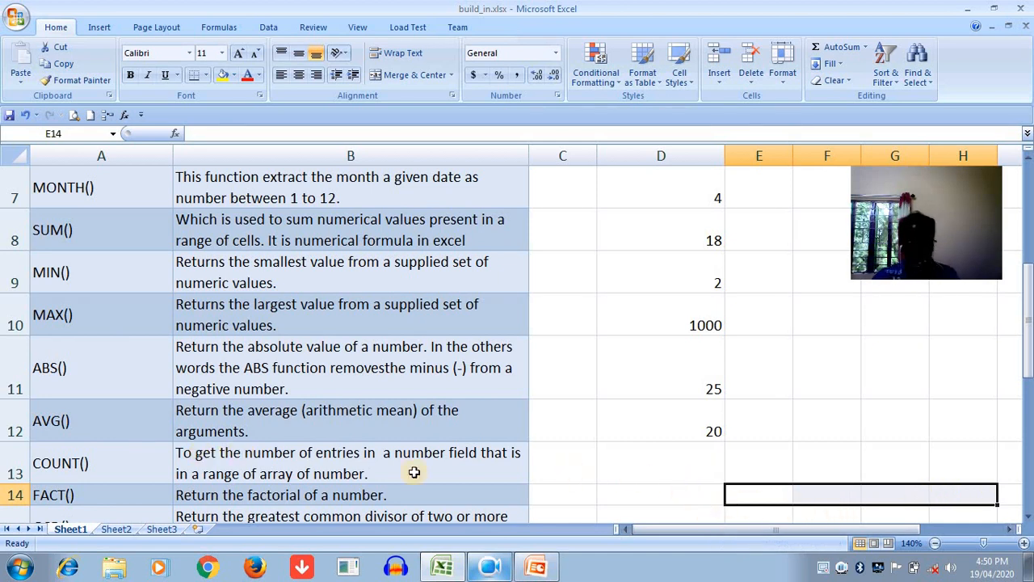
- Enter the formula =COUNT(D7:D12) in cell D13 to count the numeric entries above it
click(638, 467)
text(=)
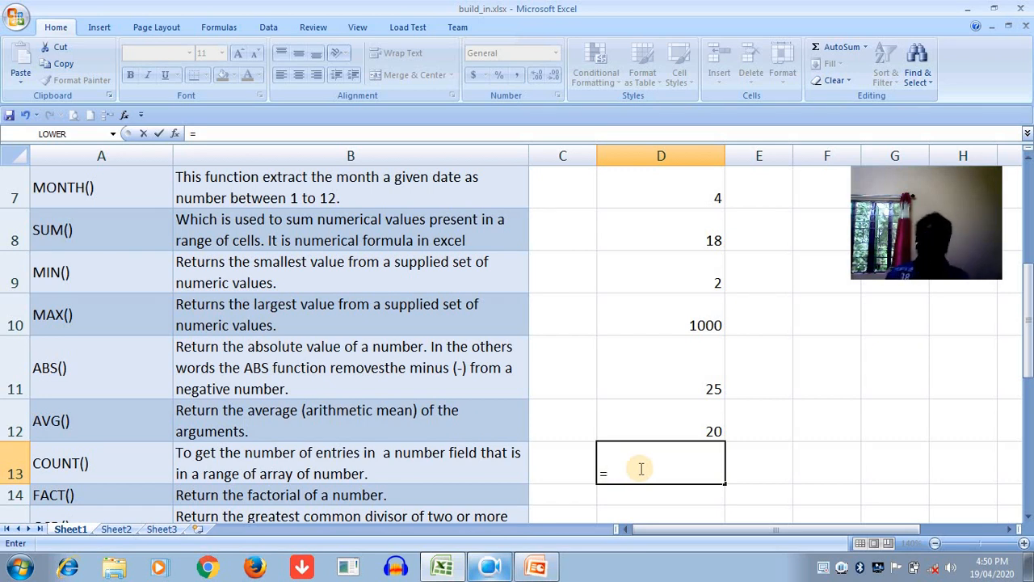
text(COUNT)
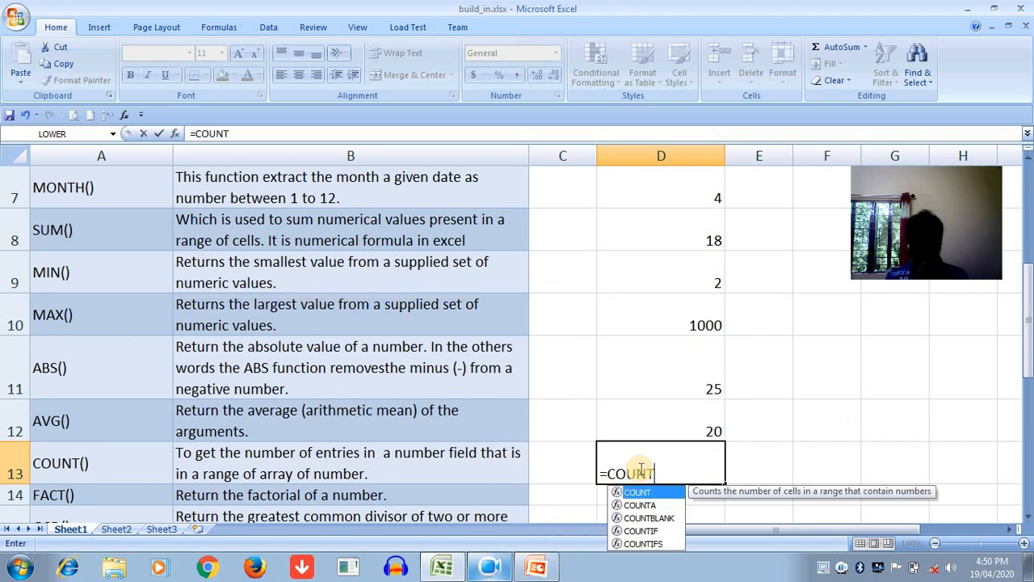
text(()
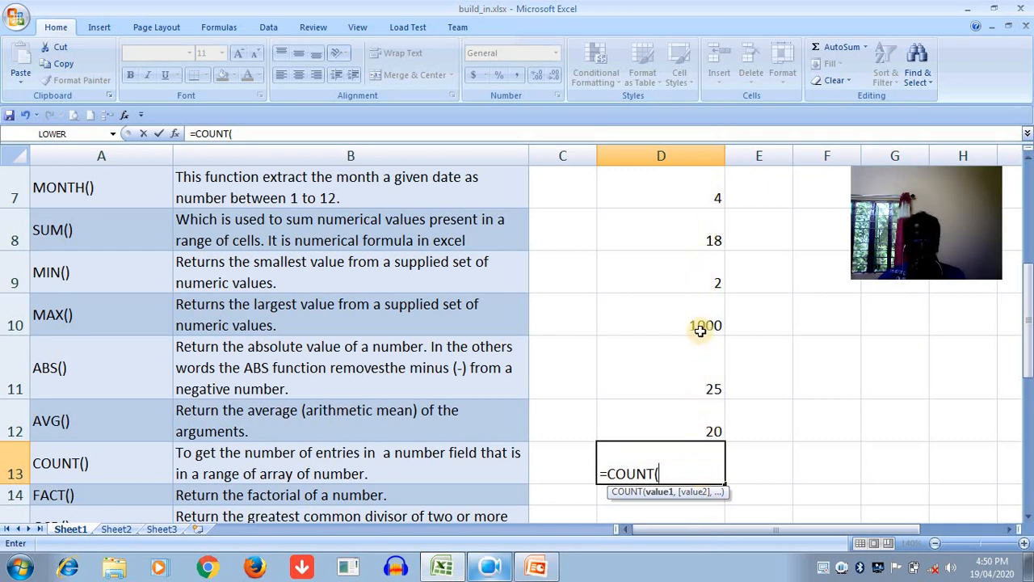
drag(678, 197, 651, 409)
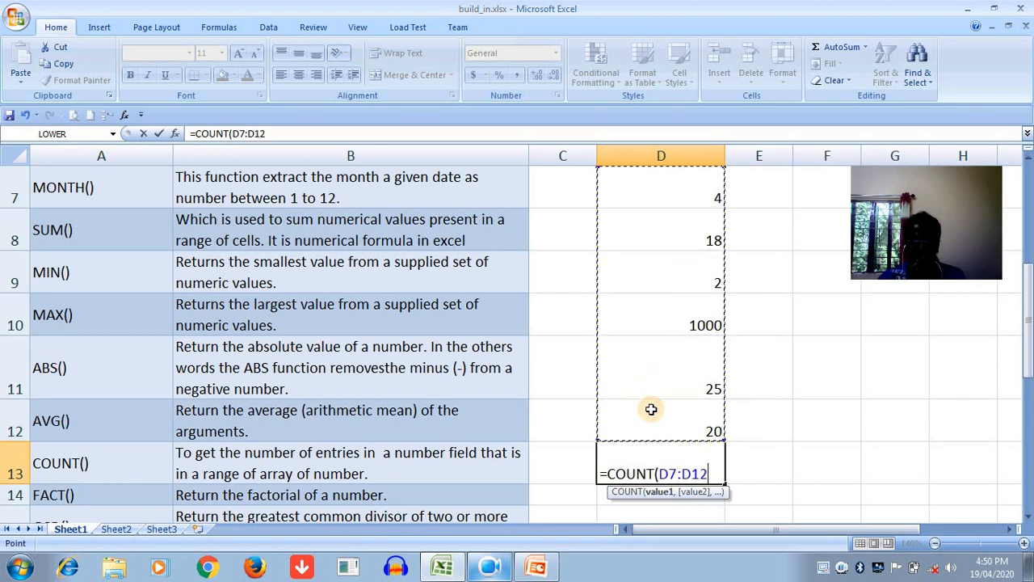
text())
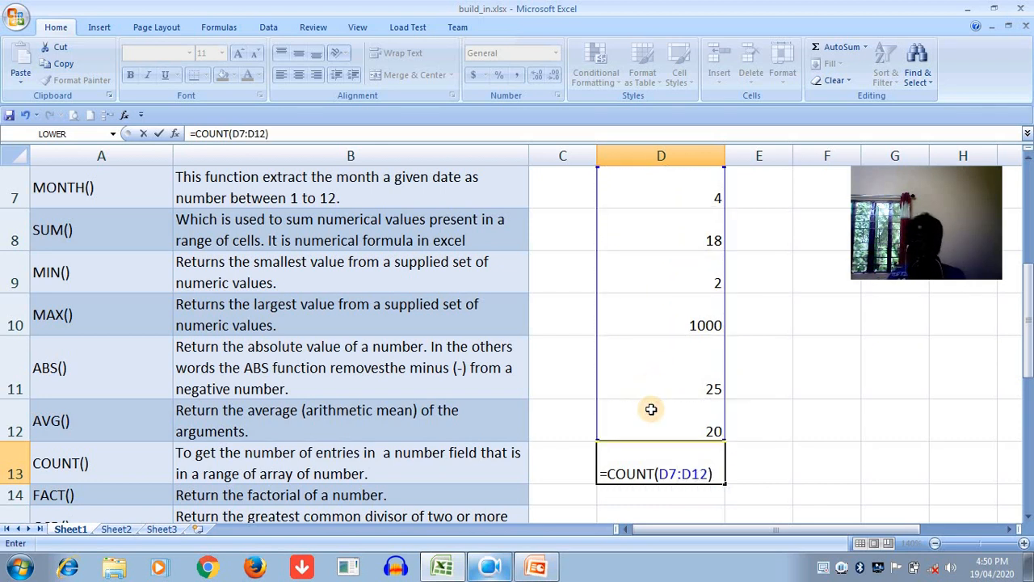
key(Return)
click(668, 475)
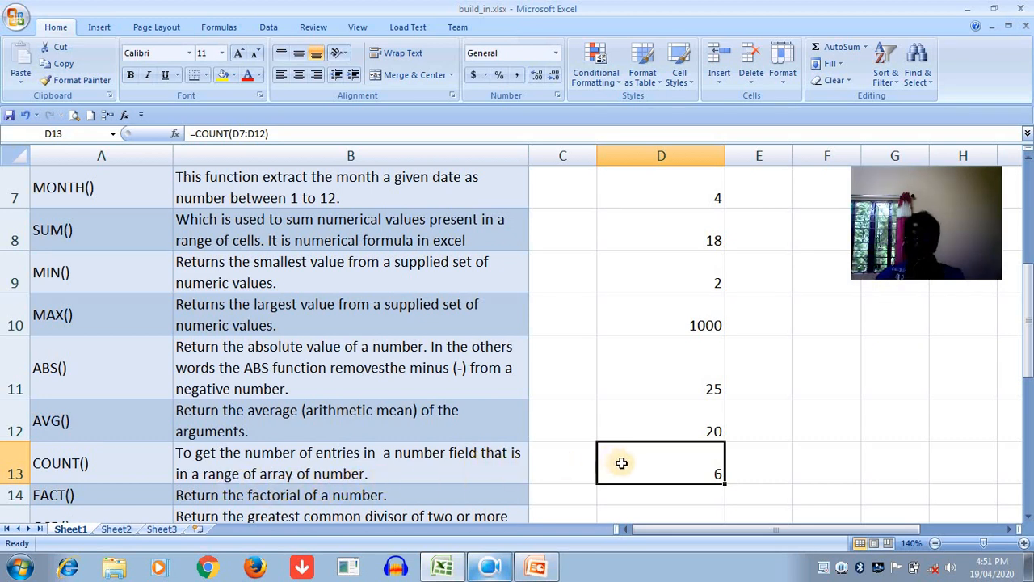
- Replace the formula in cell D13 with =COUNT(5,8,70,100,200)
click(678, 488)
click(686, 474)
text(=COUN)
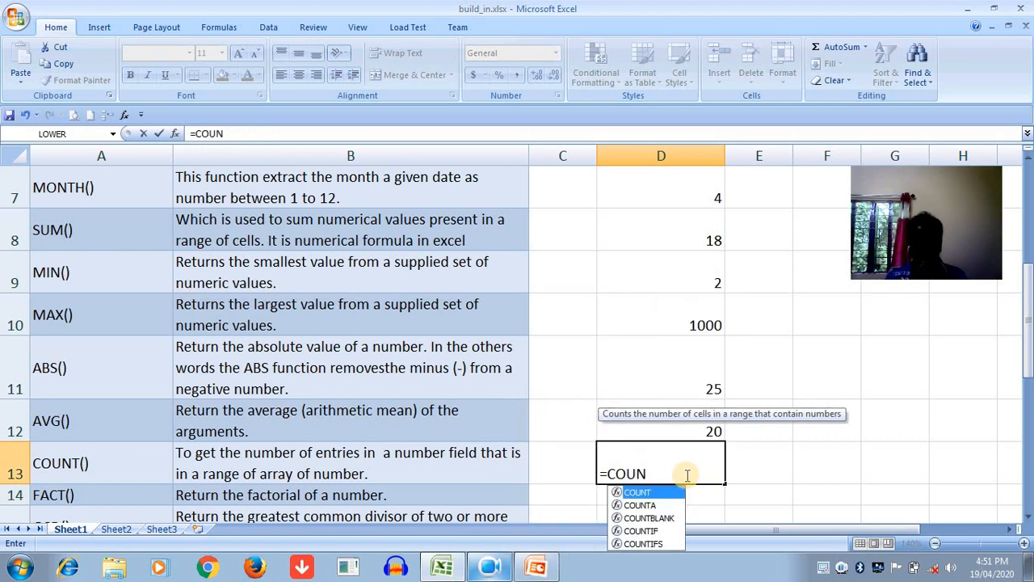
text(T()
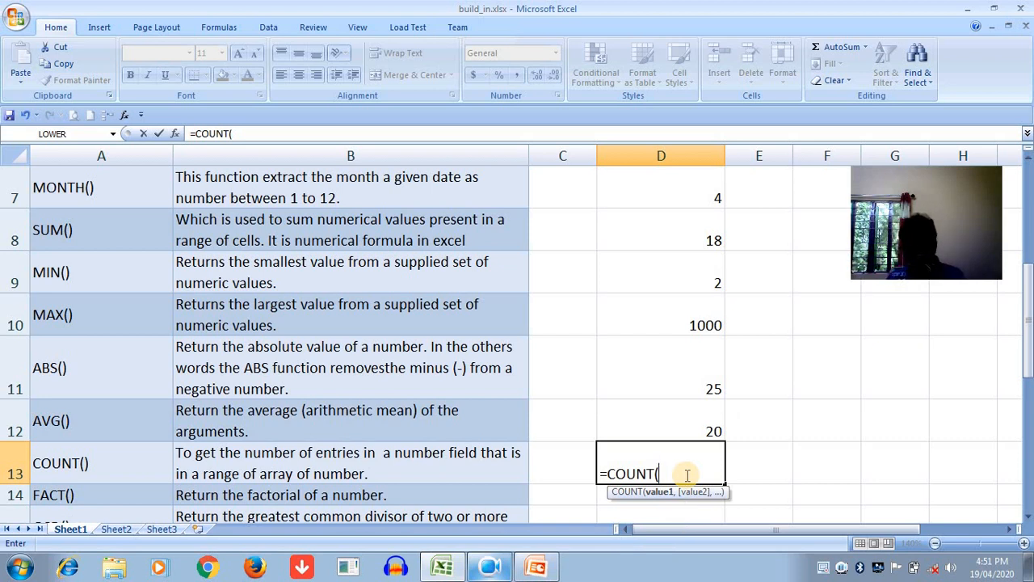
text(5,8,70,100,200))
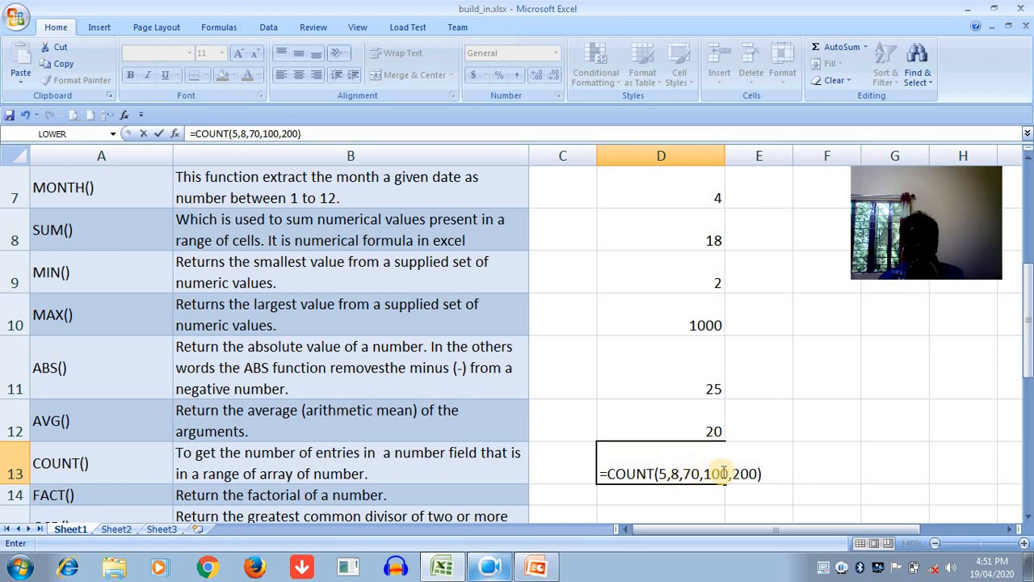
key(Return)
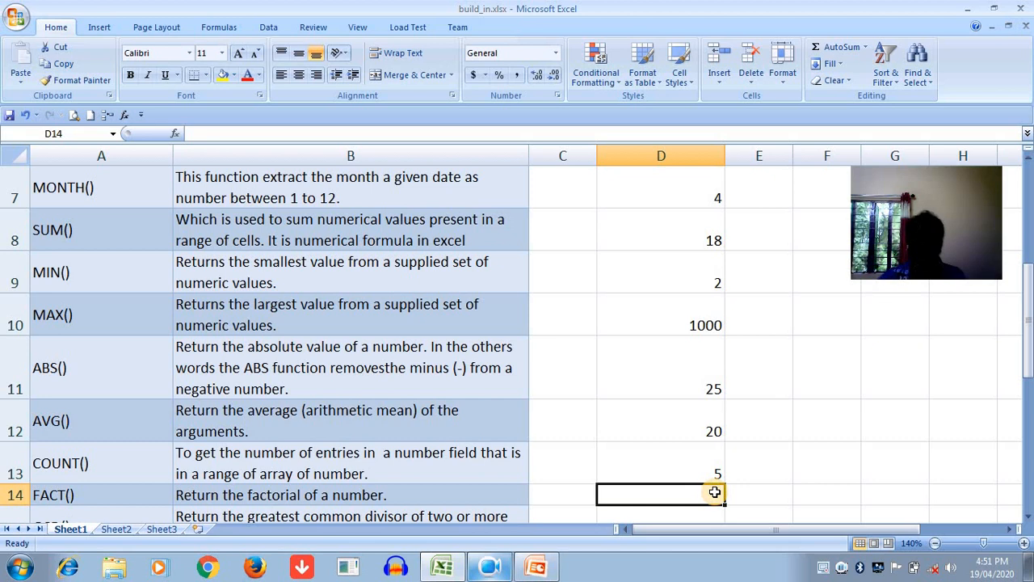
- Enter the formula =FACT(5) in cell D14 to return the factorial of 5
text(=FACT)
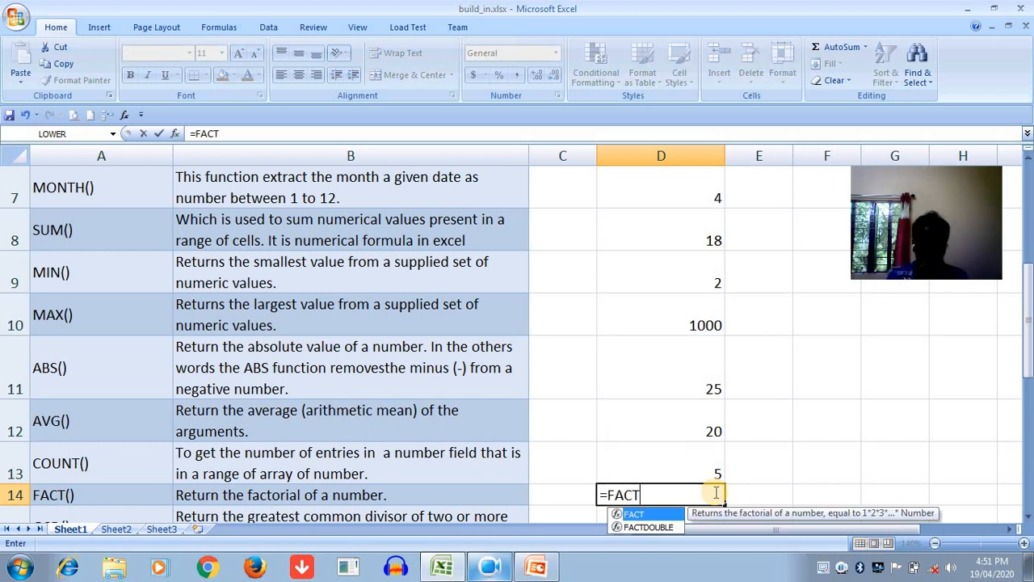
text(()
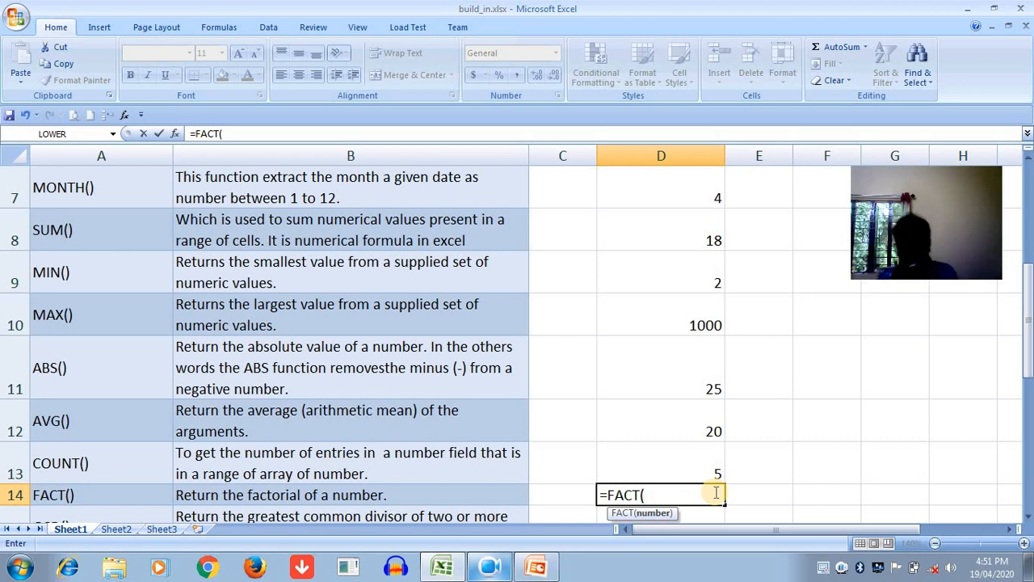
key(BackSpace)
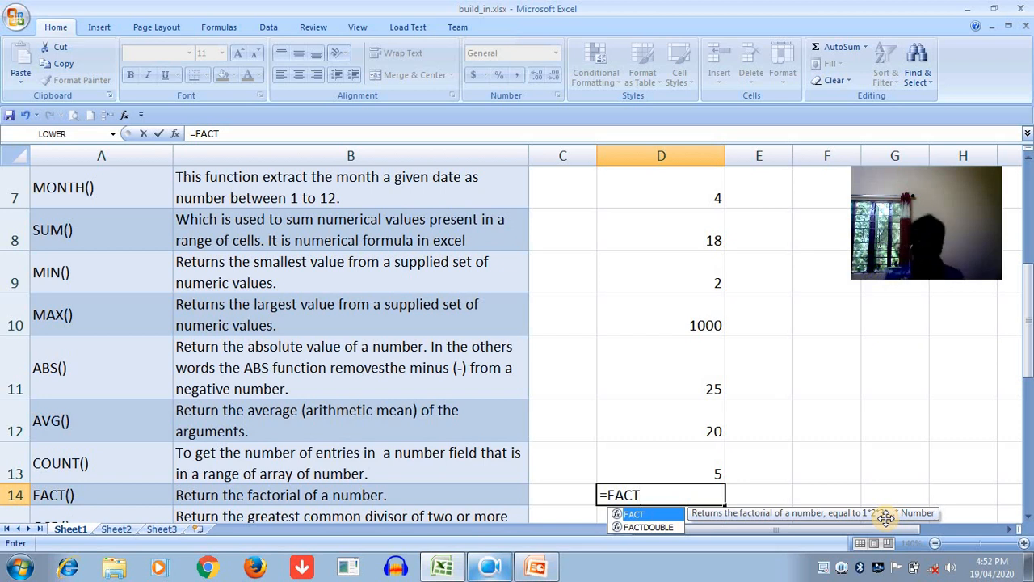
text((5))
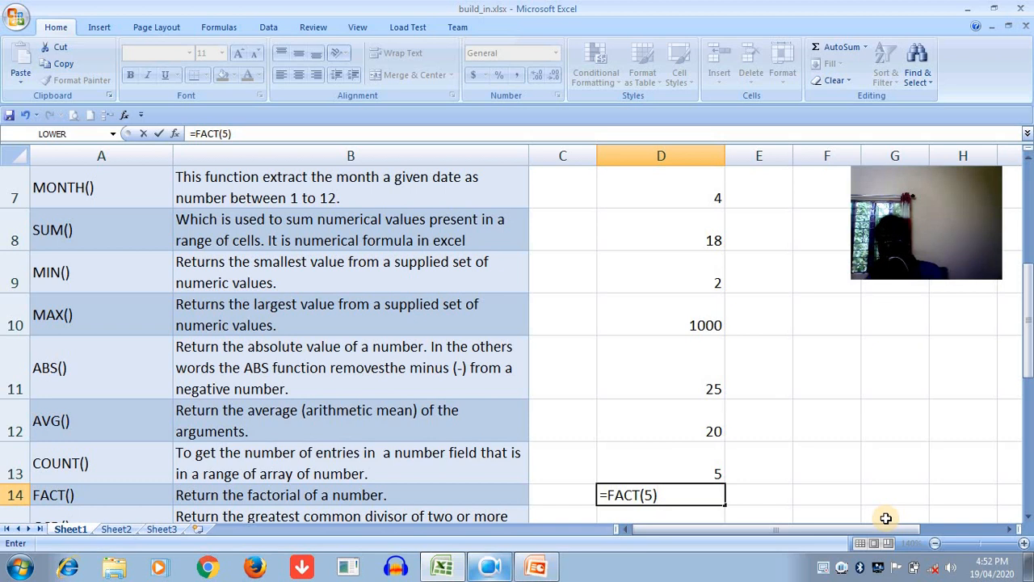
click(762, 502)
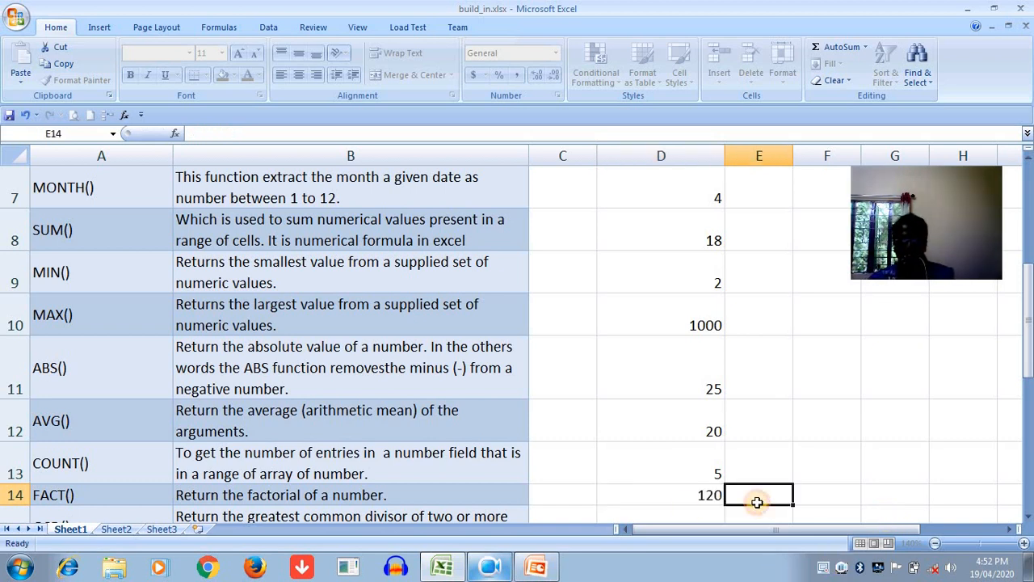
click(696, 503)
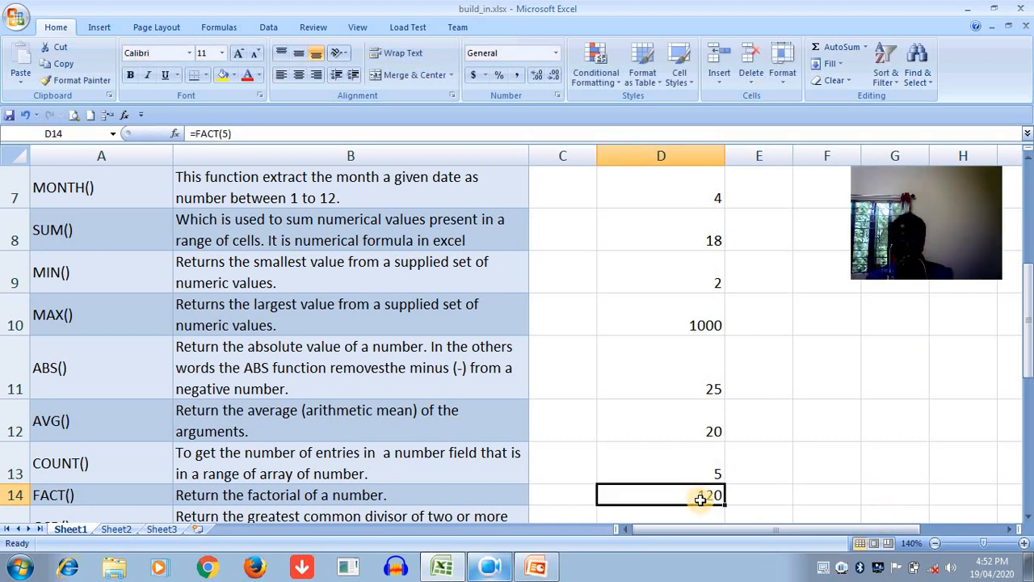
- Enter the factors 1, 2, 3, 4 and 5 in cells E14 to I14 beside the factorial result
click(752, 492)
text(1)
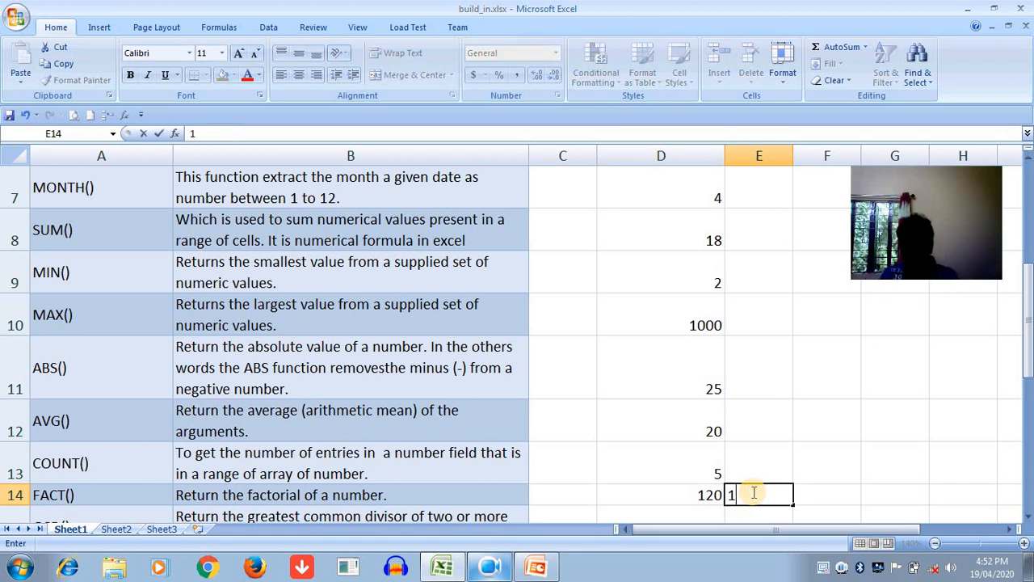
key(Tab)
text(2)
key(Tab)
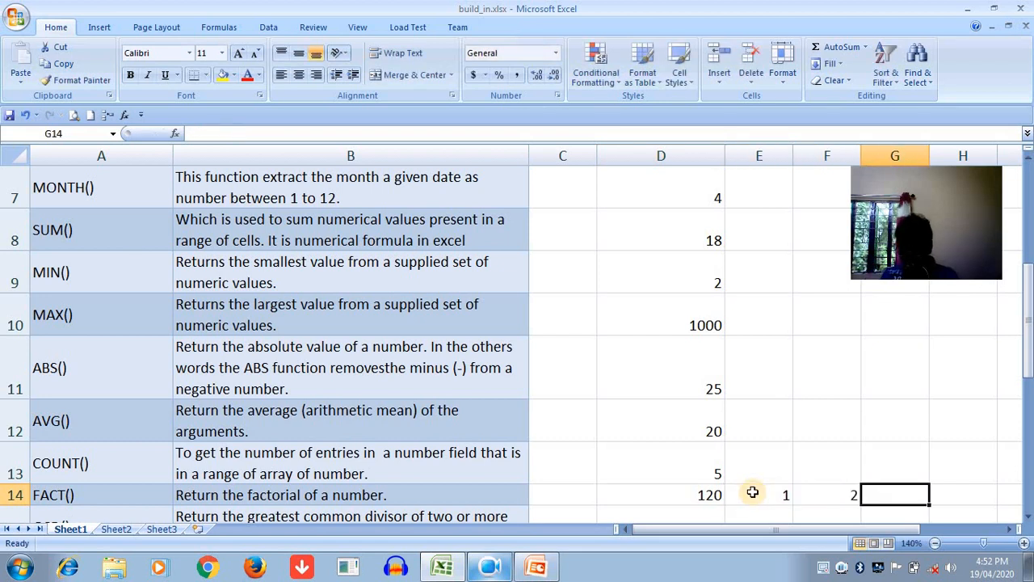
text(3)
key(Tab)
text(4)
key(Tab)
text(5)
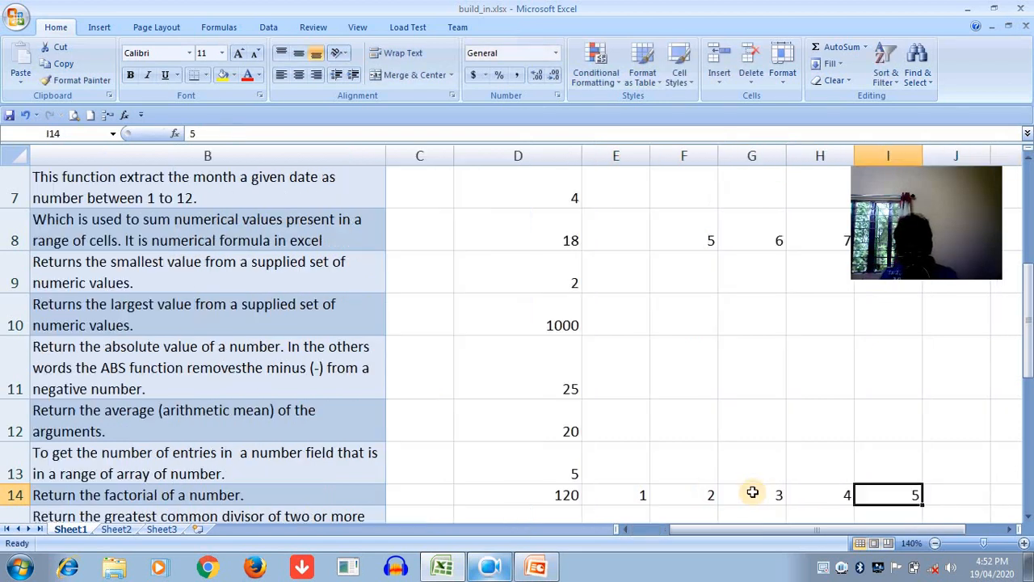
- Examine the factors in E14:I14 and the empty cells below them to explain the factorial multiplication
scroll(768, 542, down, 1)
click(902, 446)
click(883, 487)
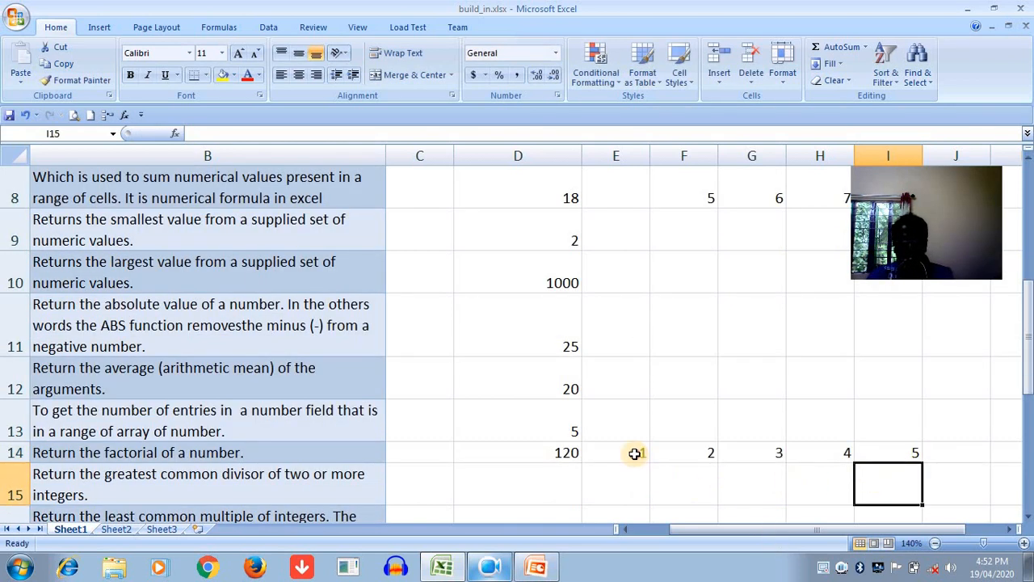
click(639, 453)
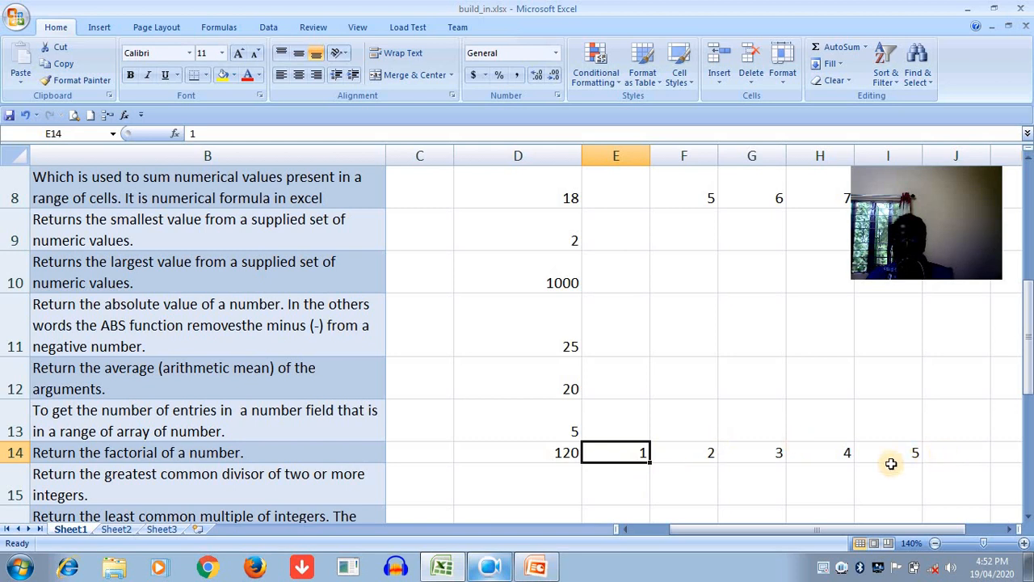
click(629, 488)
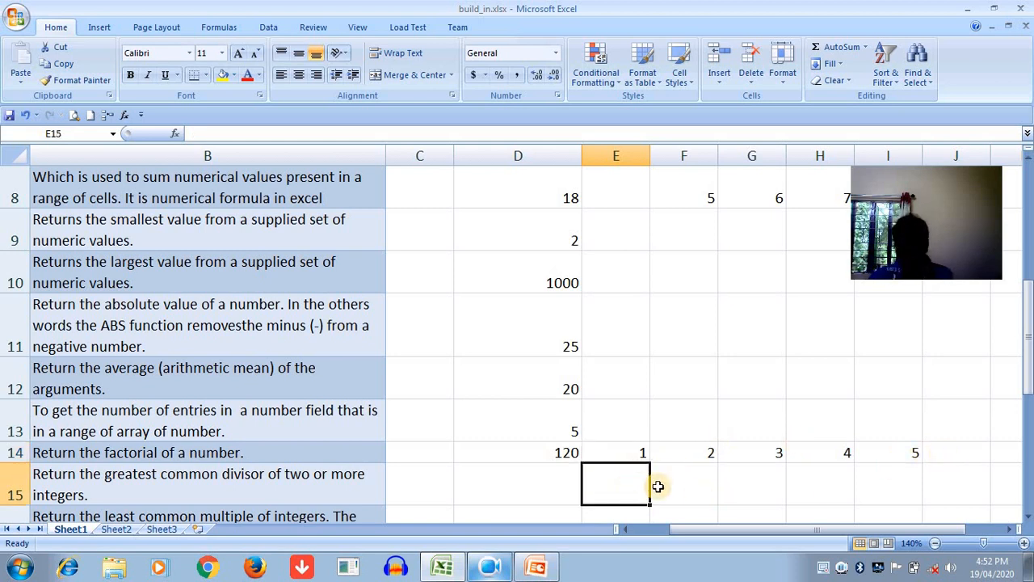
click(704, 481)
click(635, 458)
click(667, 456)
- Enter the running products 2, 6, 24 and 120 in cells F15 to I15 below the factors
click(664, 484)
text(2)
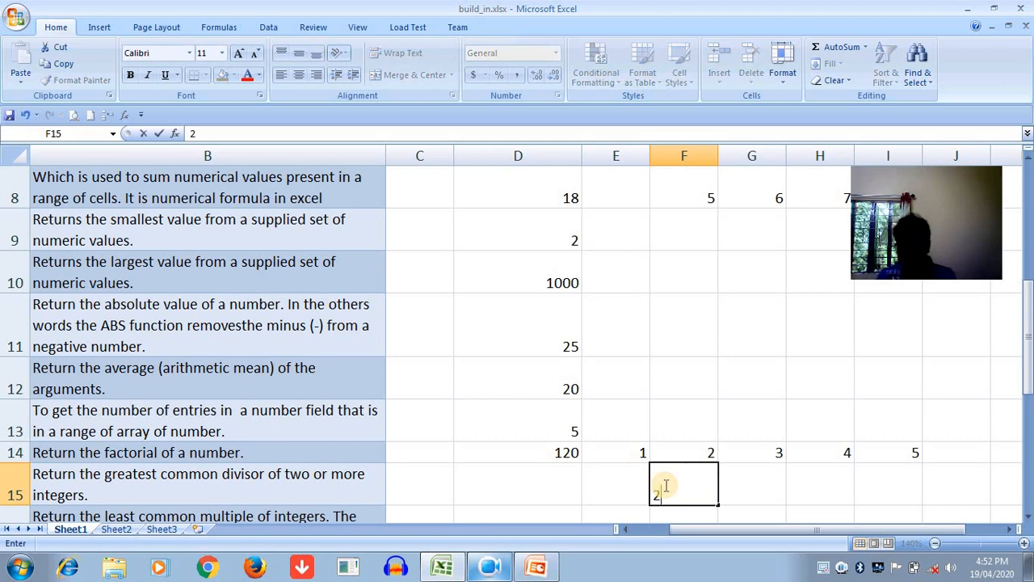
click(727, 490)
click(748, 515)
click(750, 494)
text(6)
key(Tab)
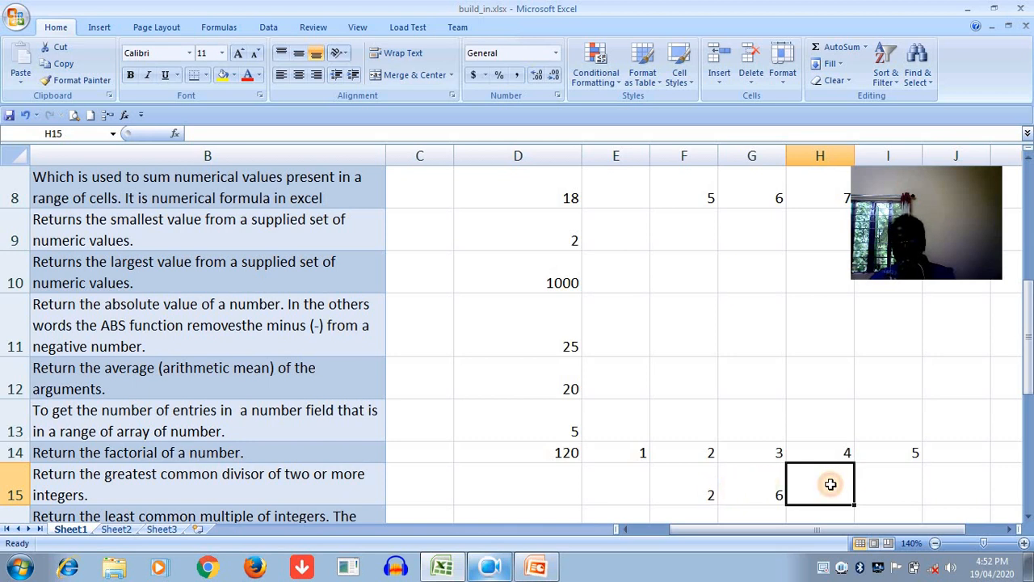
text(27)
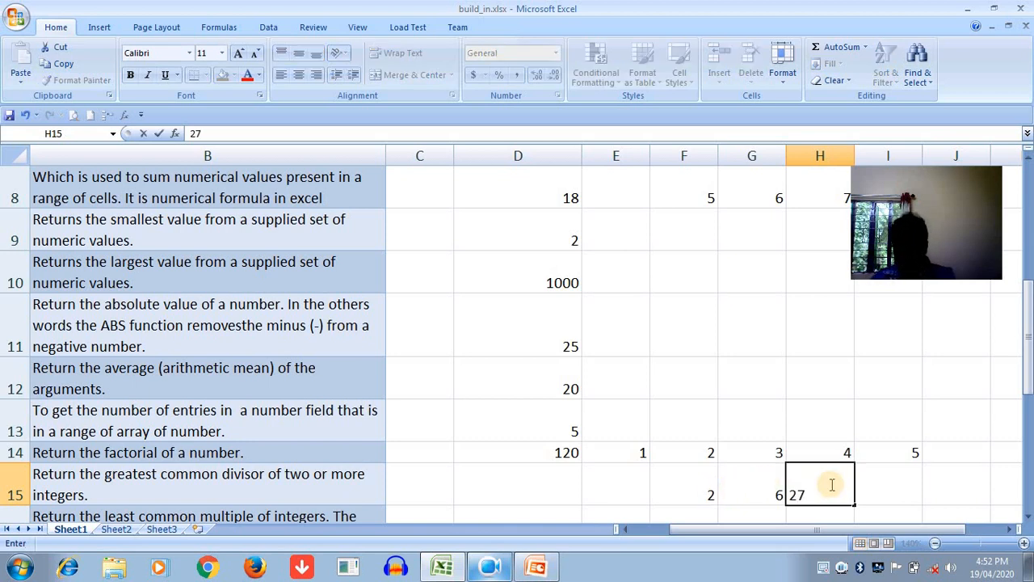
click(861, 489)
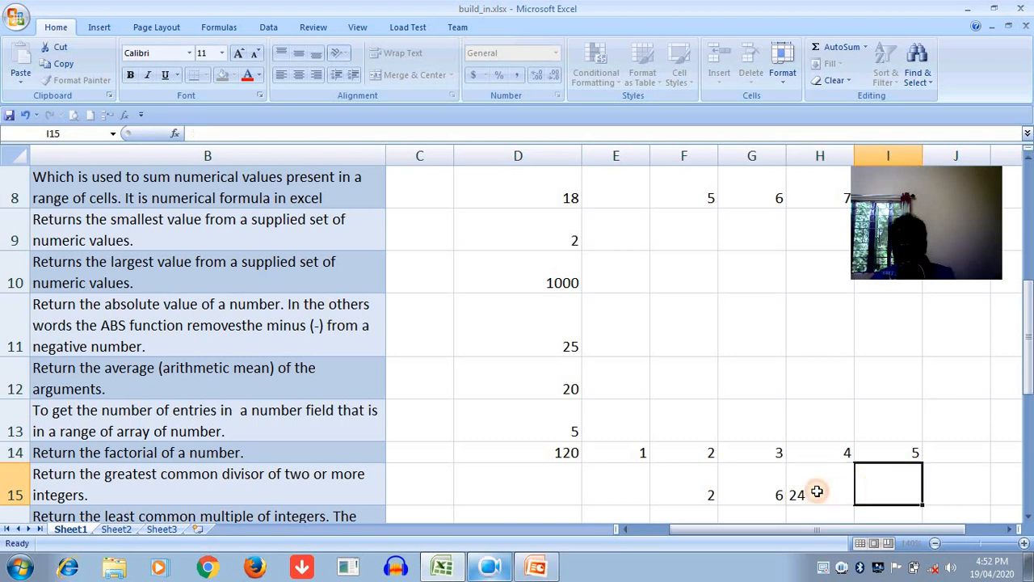
text(12)
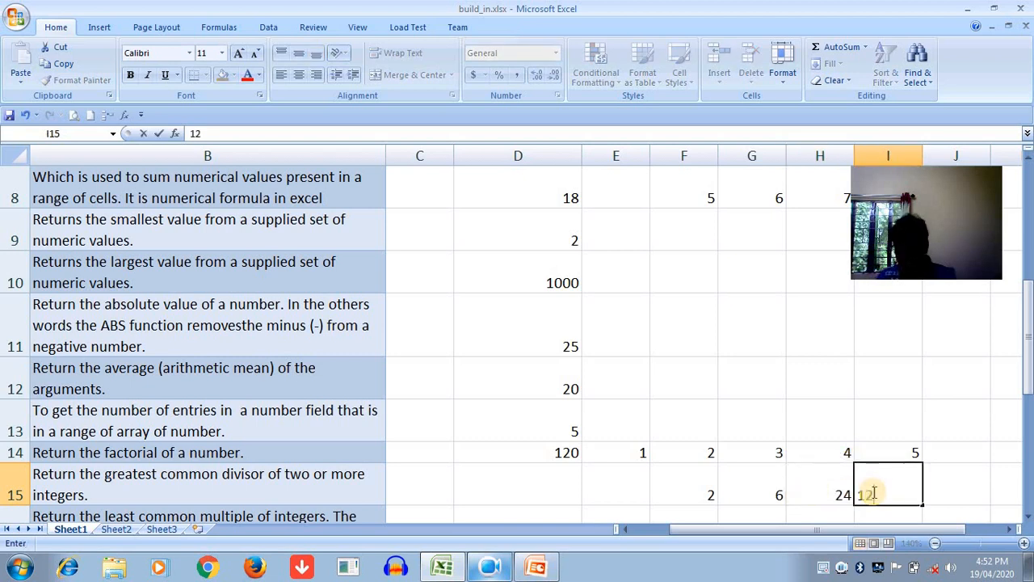
text(0)
click(926, 478)
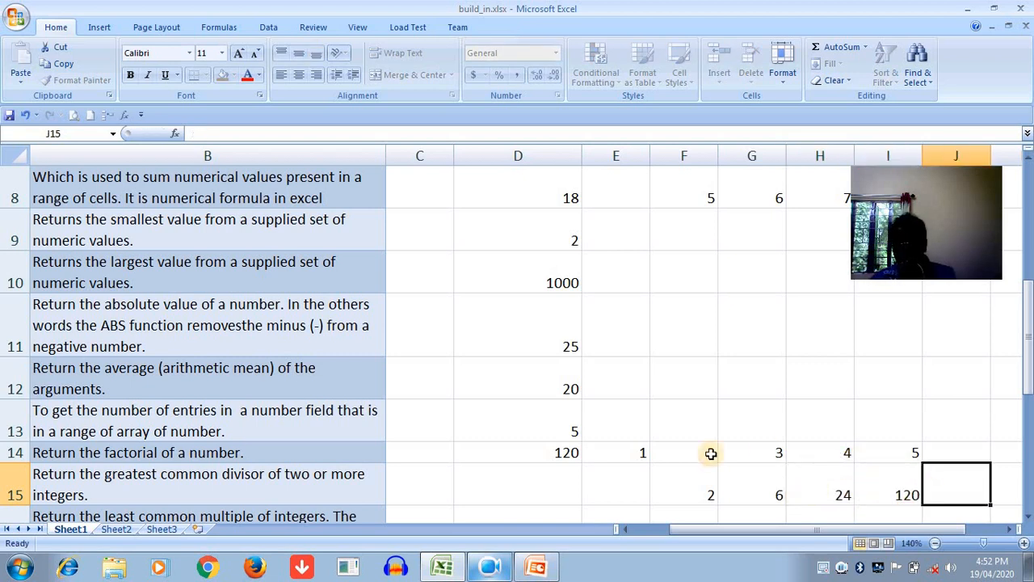
- Clear the running products from cells E15:I15
click(563, 455)
drag(616, 489, 869, 488)
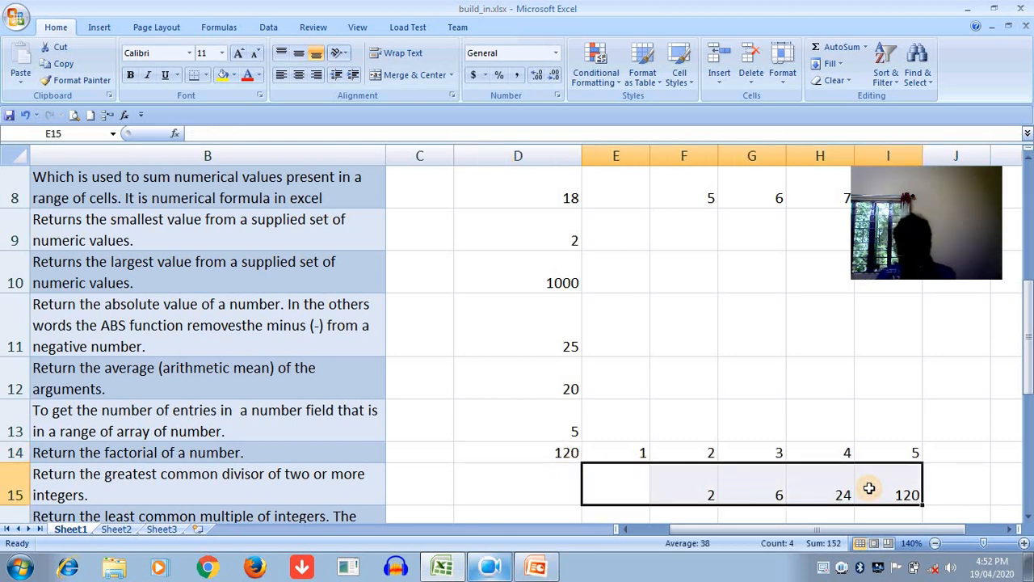
key(Delete)
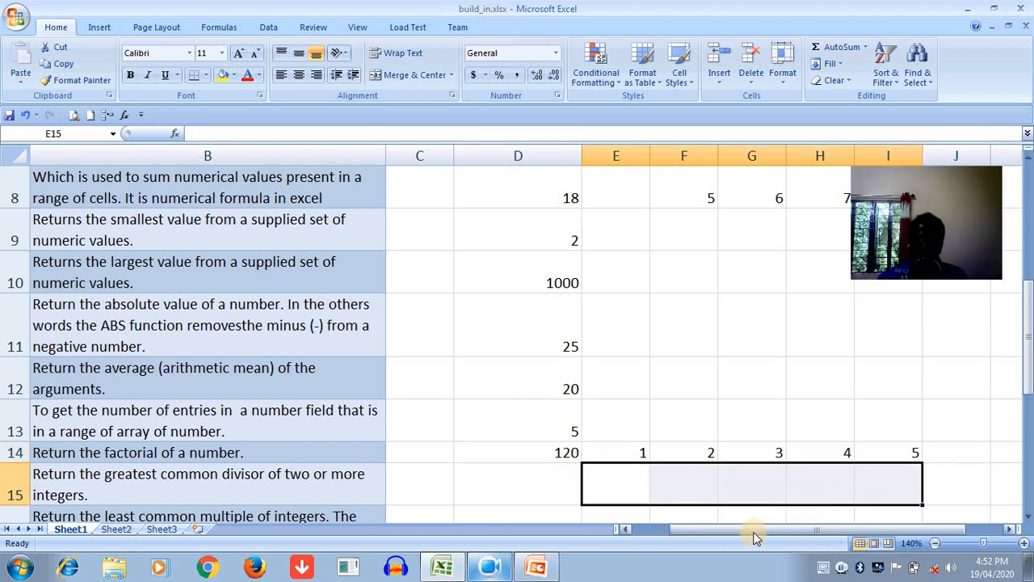
- Examine the factors 1, 2 and 3 in cells E14 to G14 and the factorial formula in D14
click(759, 451)
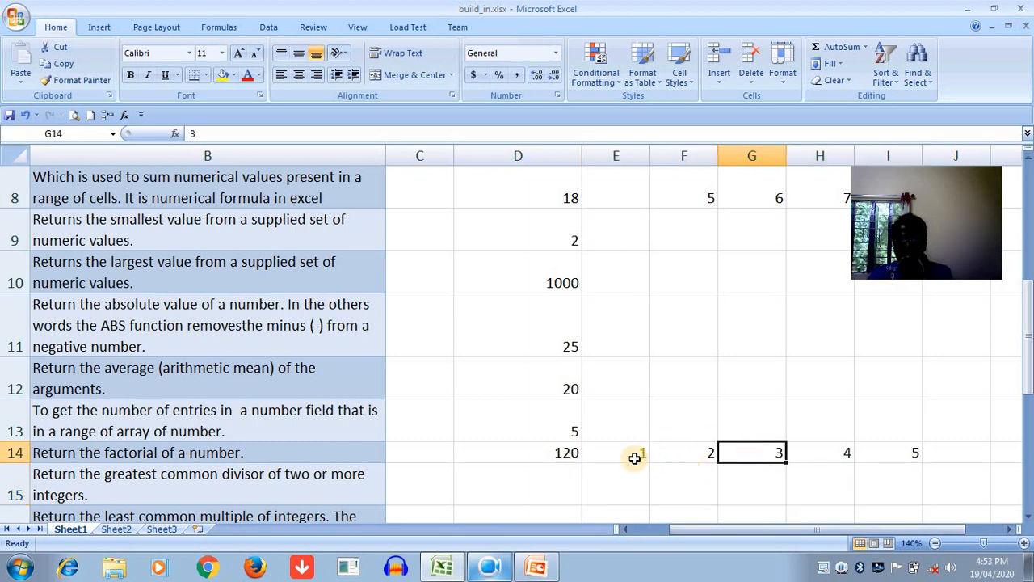
click(635, 458)
click(665, 454)
click(610, 455)
click(695, 453)
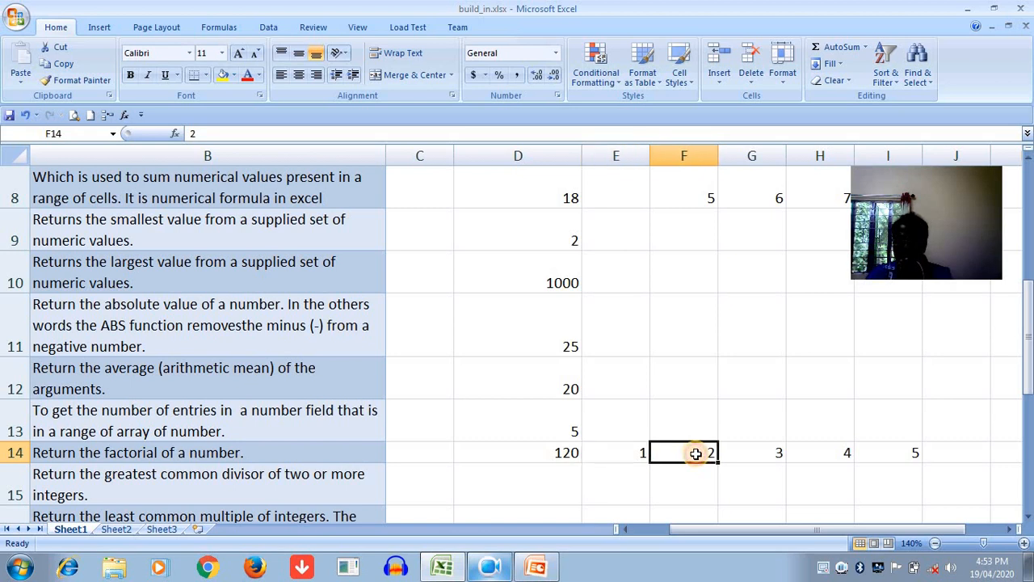
click(774, 451)
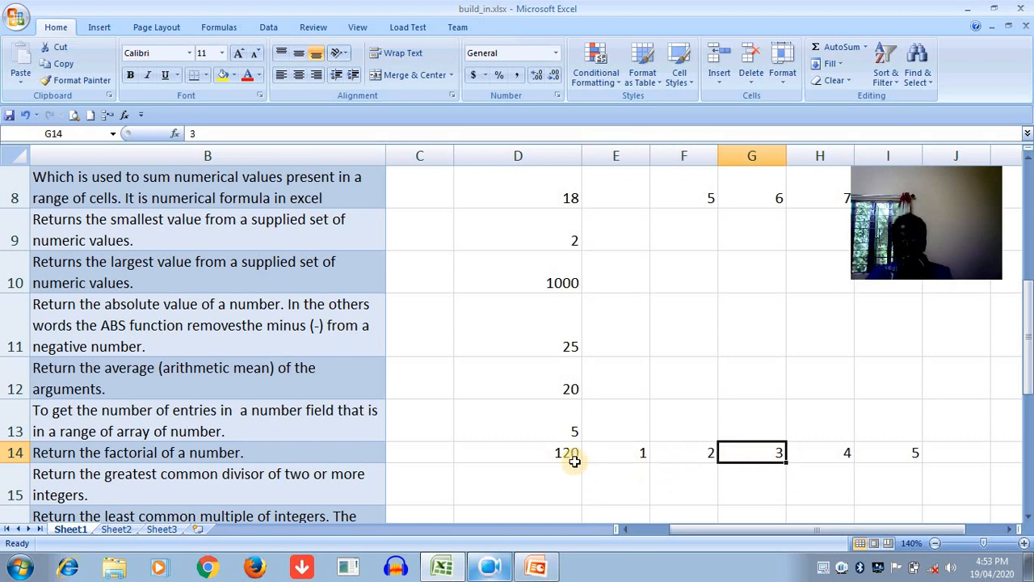
click(571, 457)
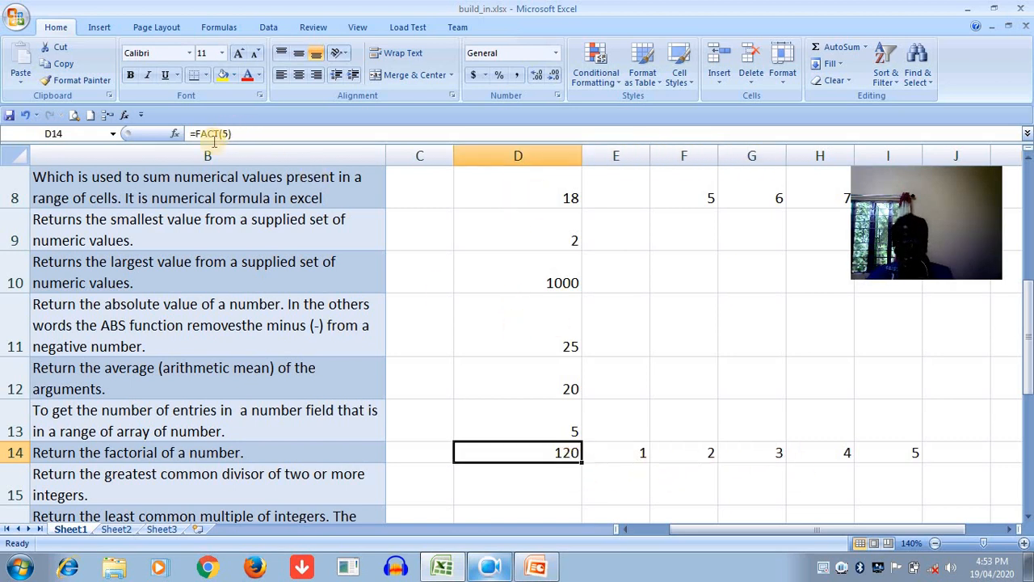
- Change the factorial formula in D14 to =FACT(3) and clear the factors from cells E14:I14
double_click(544, 452)
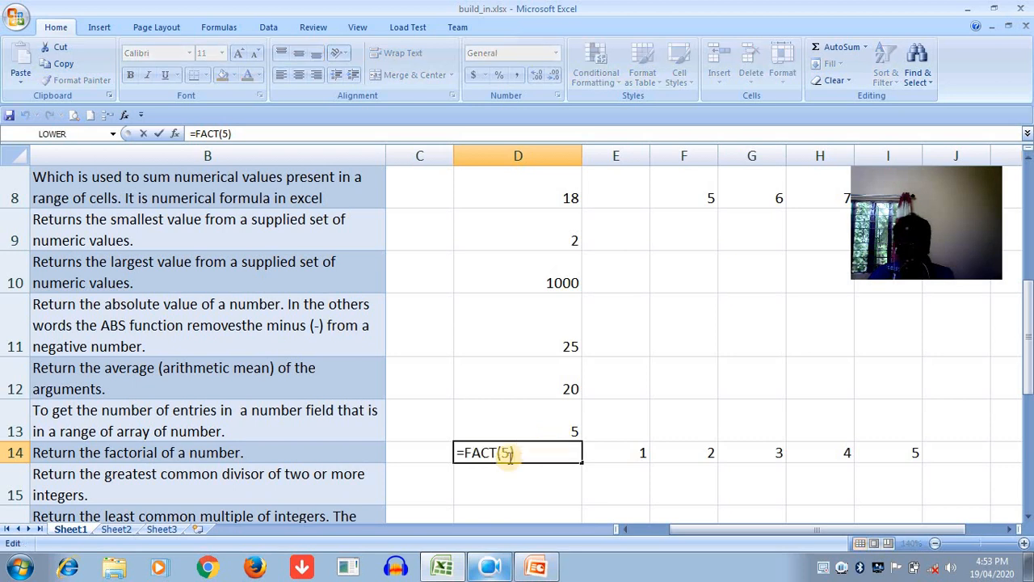
click(506, 454)
key(BackSpace)
text(3)
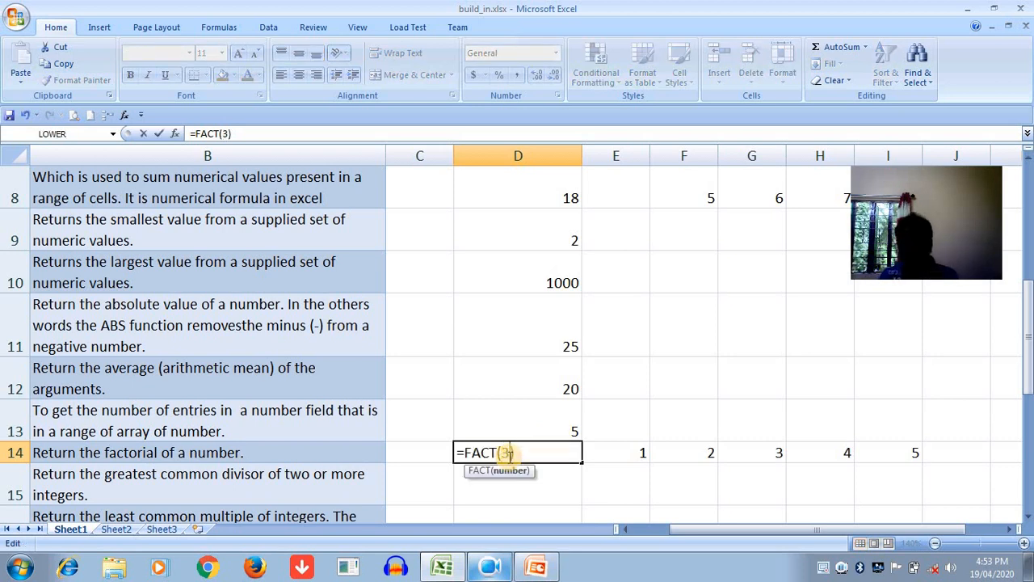
key(Return)
click(537, 450)
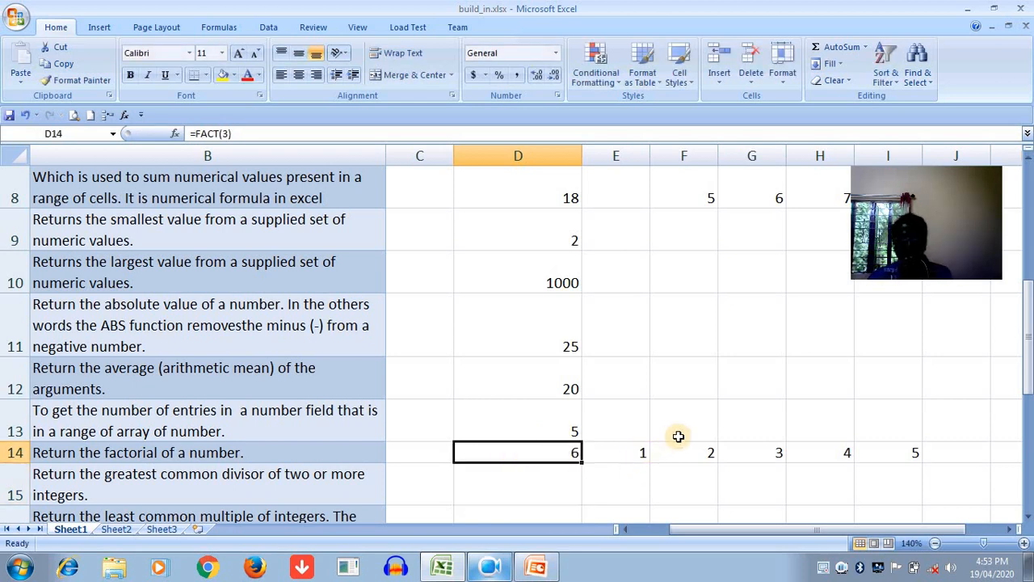
drag(619, 455, 880, 456)
key(Delete)
- Re-enter the arguments in D15 so the greatest common divisor formula reads =GCD(6,9)
drag(796, 529, 219, 469)
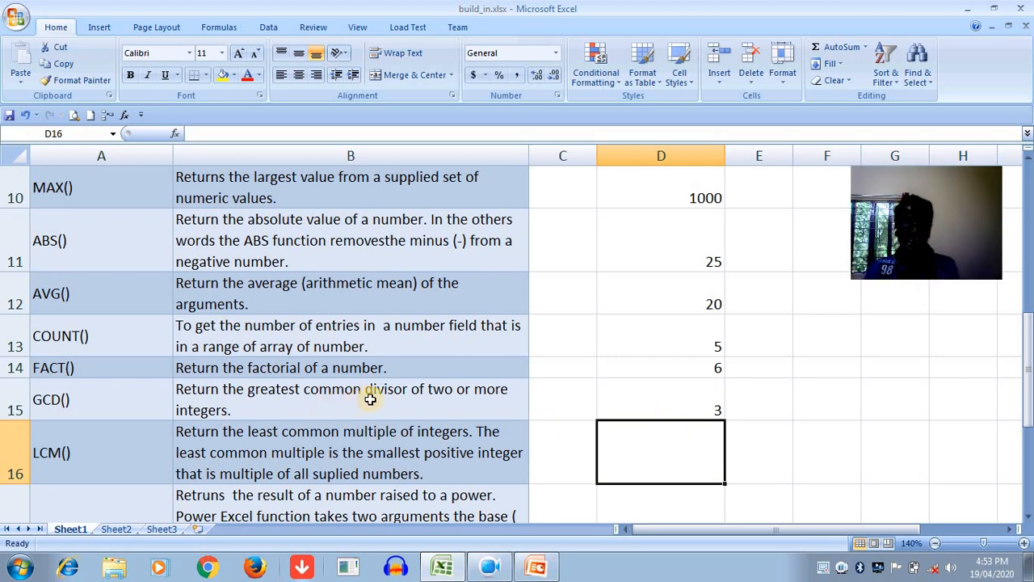
click(246, 413)
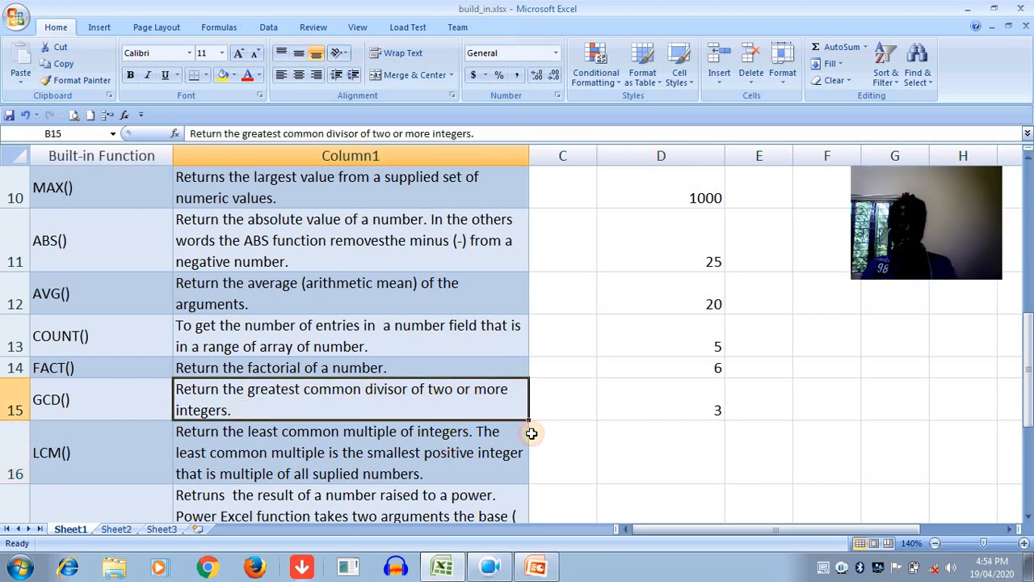
click(695, 396)
double_click(694, 396)
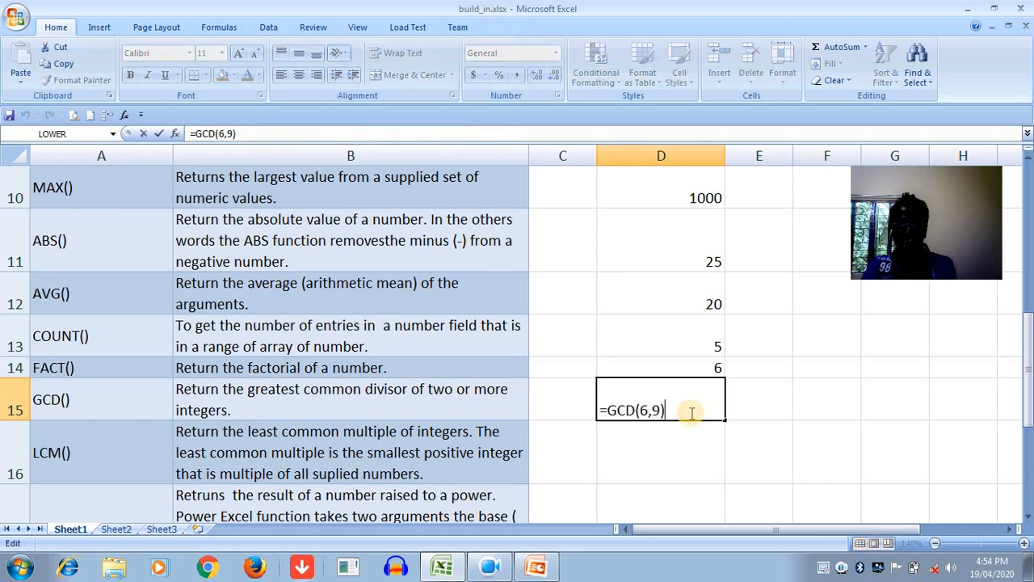
key(BackSpace)
key(BackSpace)
key(BackSpace)
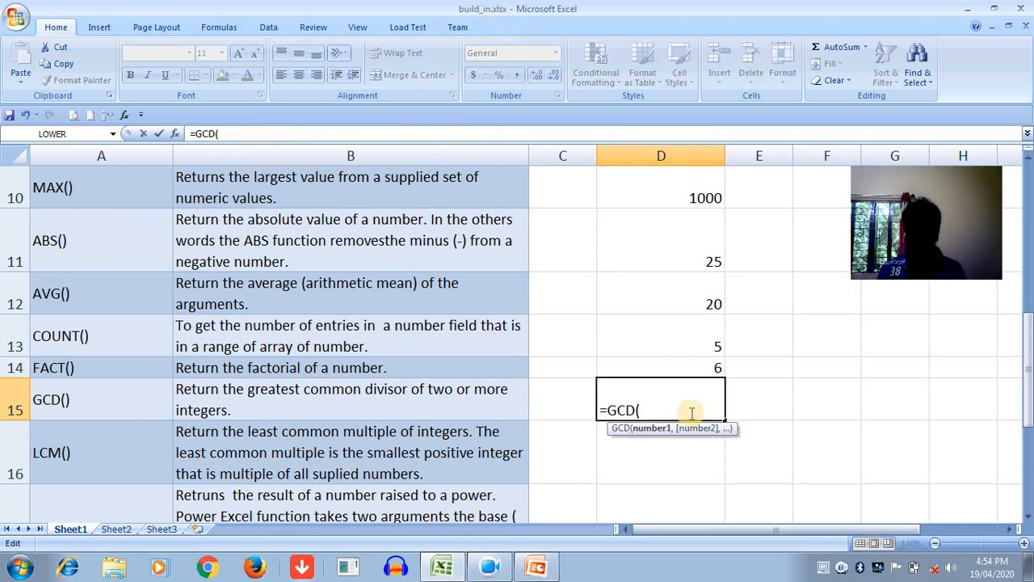
text(,)
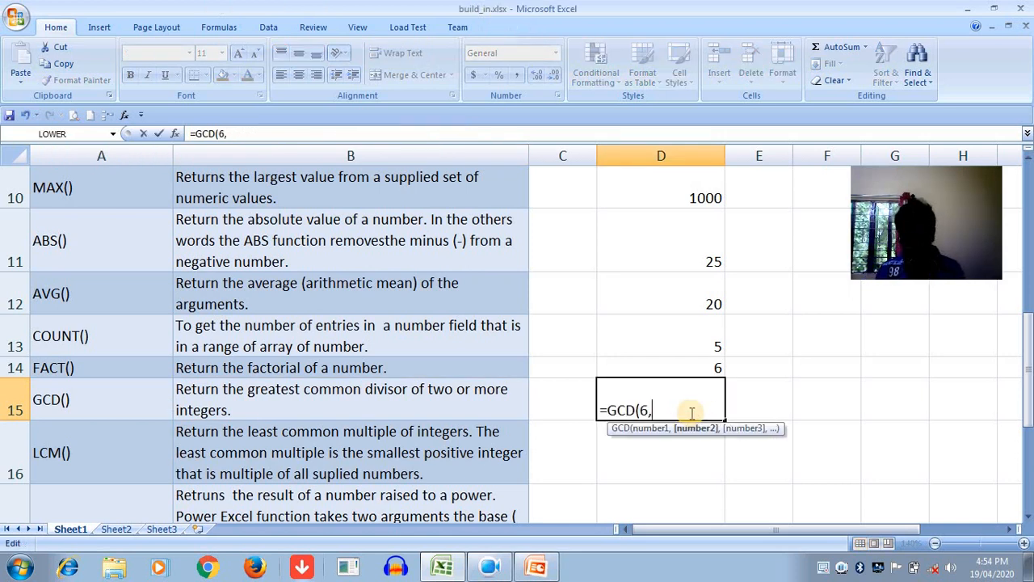
text(9))
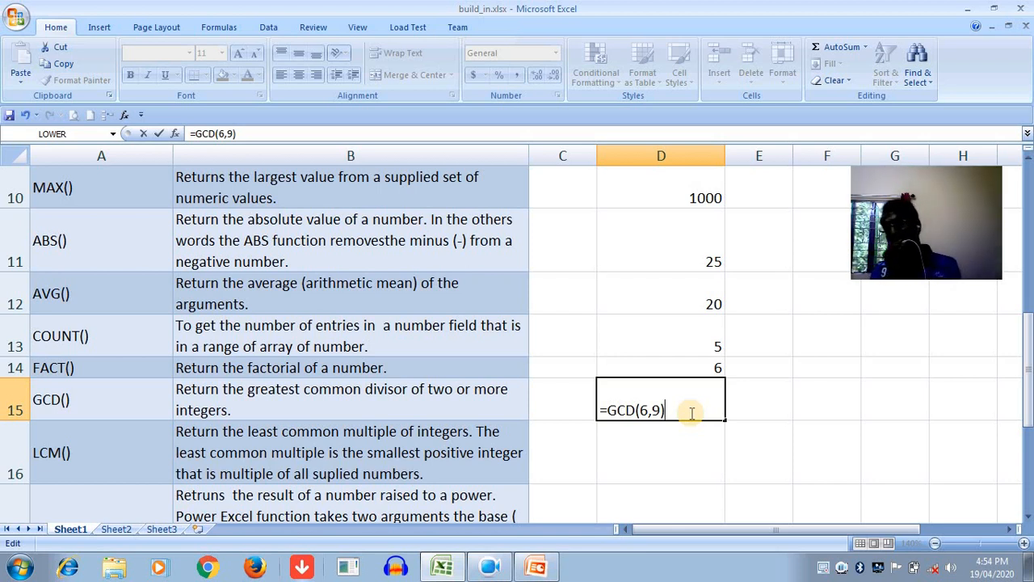
key(Return)
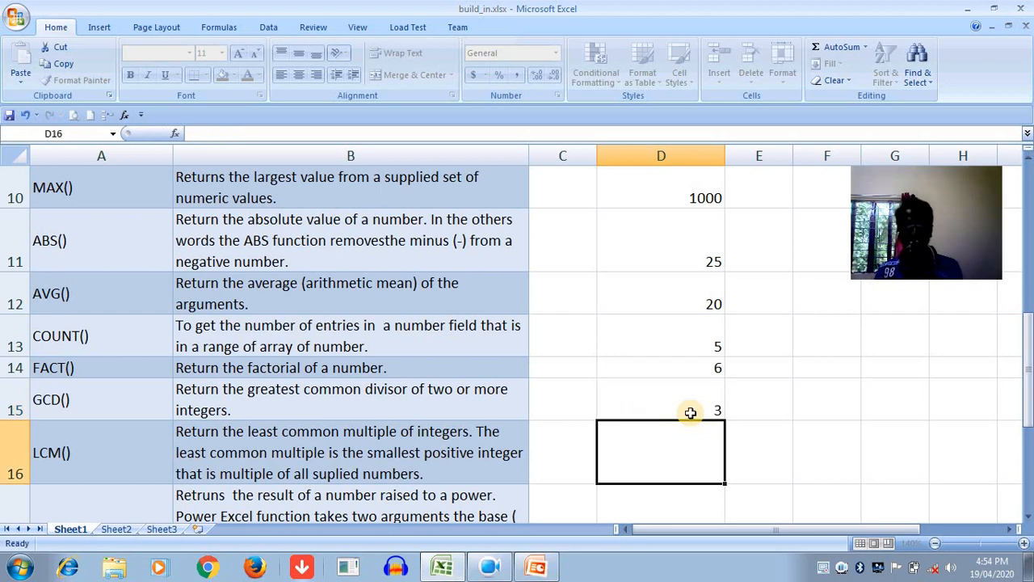
click(691, 412)
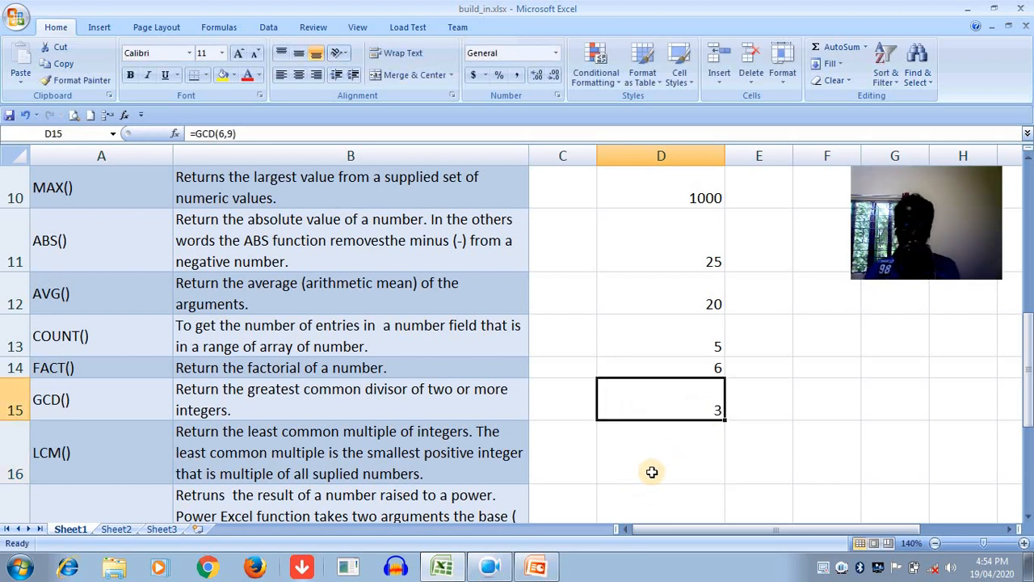
click(652, 472)
text(=)
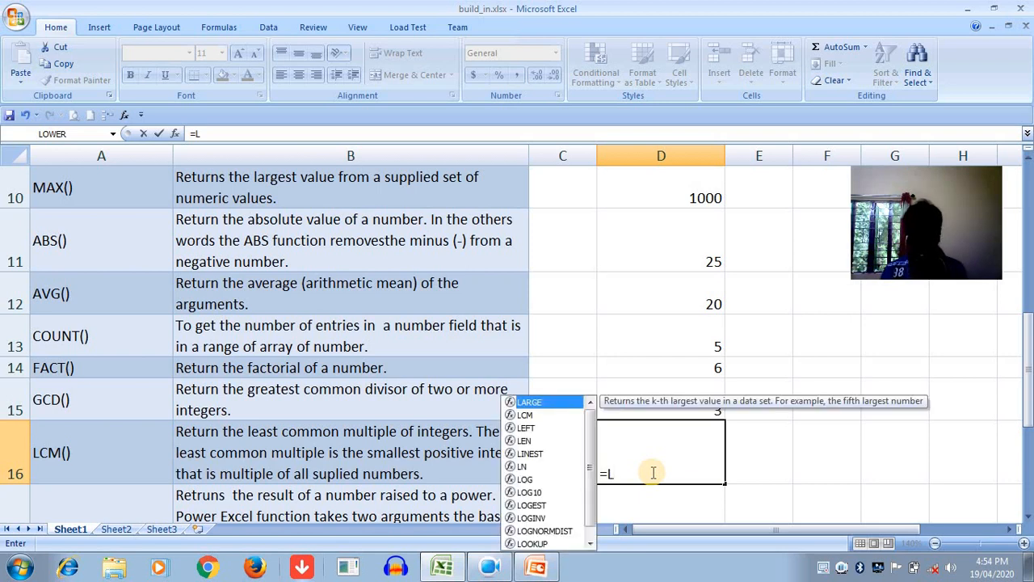
text(LM)
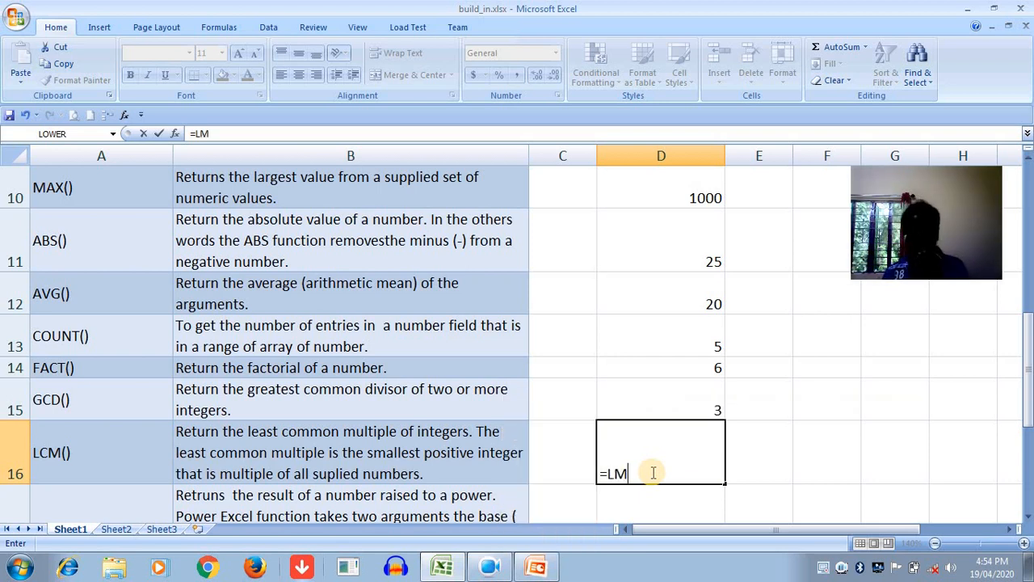
key(Escape)
- Enter the least common multiple formula =LCM(6,9) in cell D16
scroll(605, 350, down, 1)
text(=)
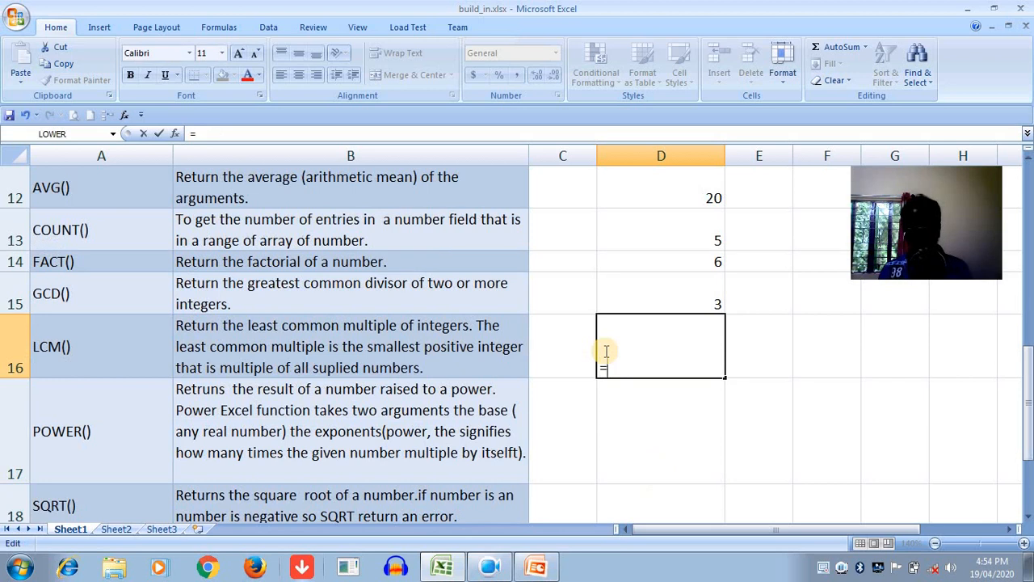
text(LC)
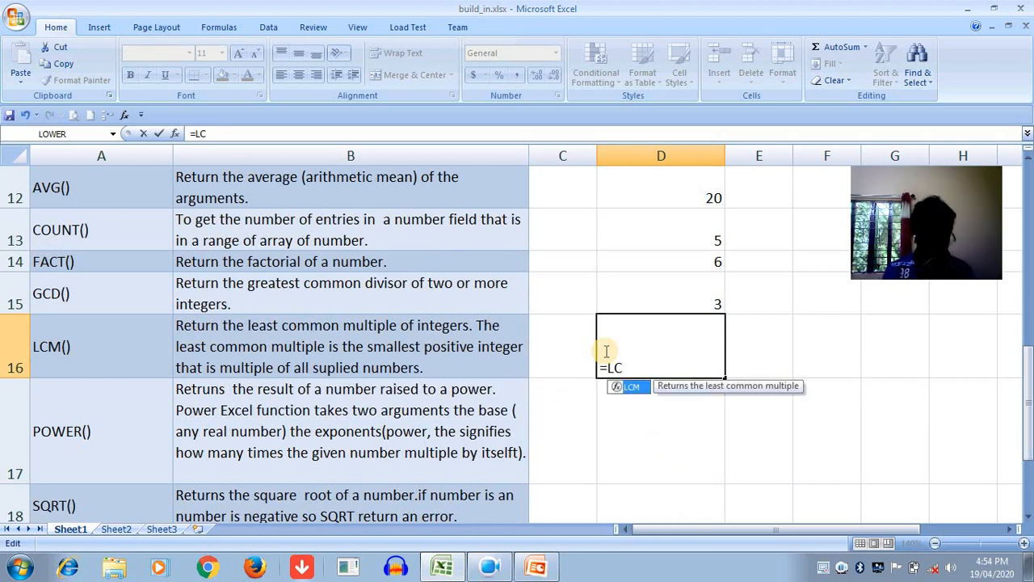
key(Tab)
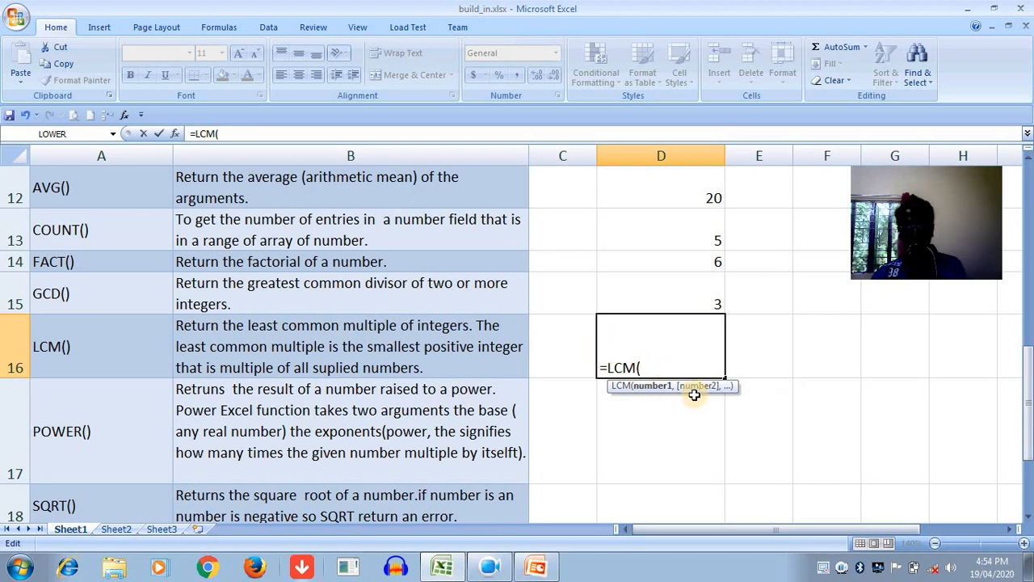
text(6,)
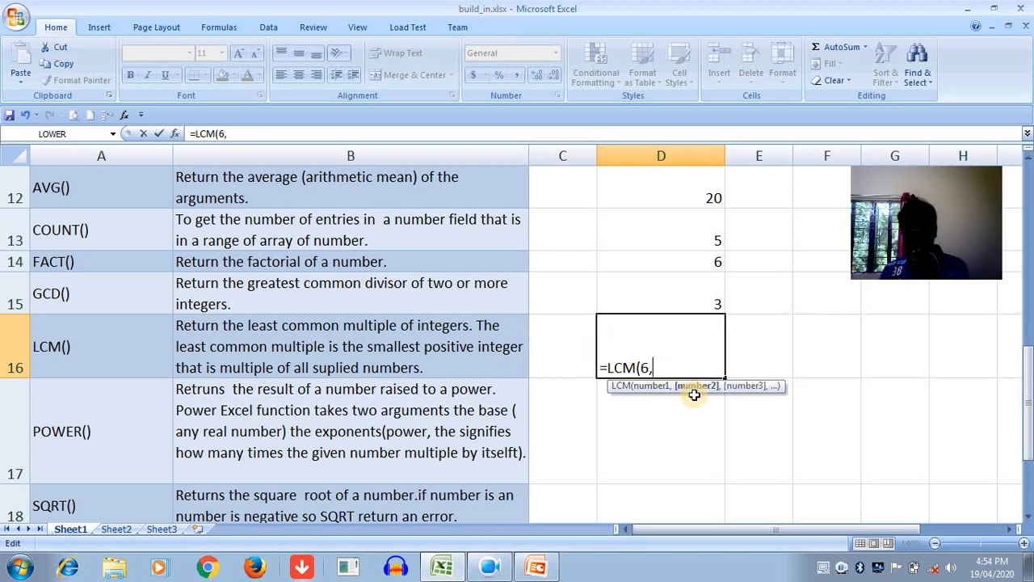
text(9)
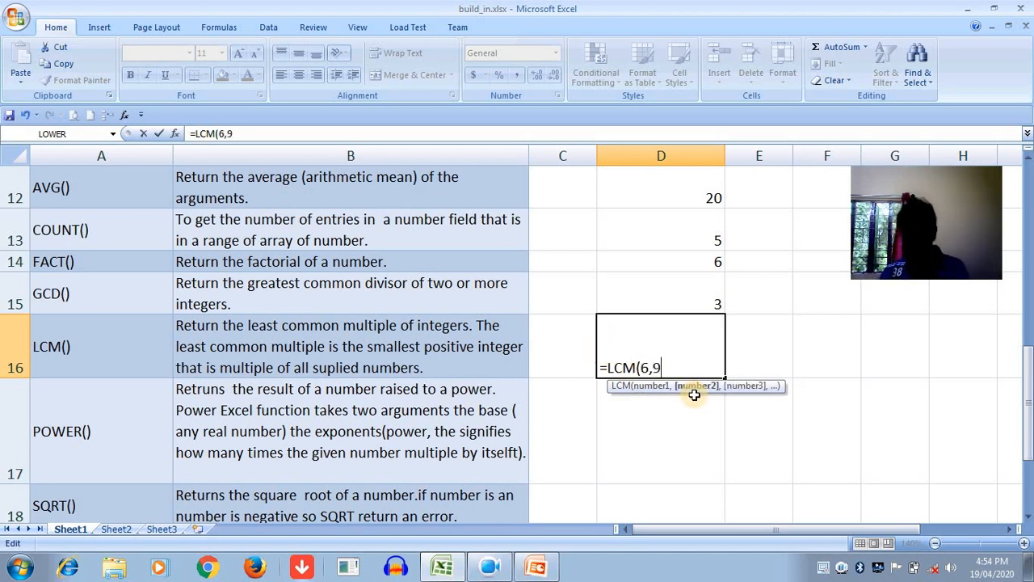
text())
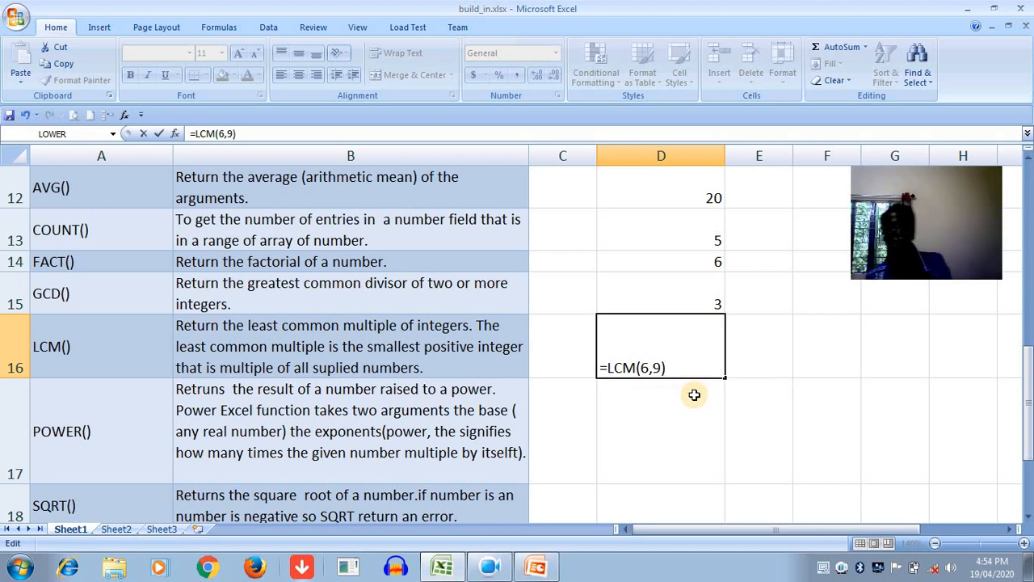
key(Return)
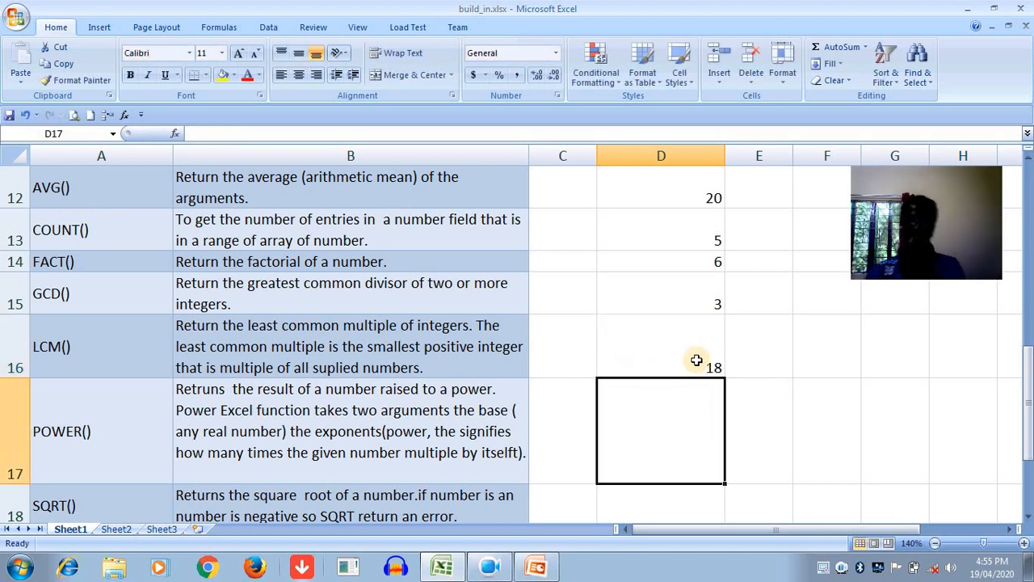
click(697, 360)
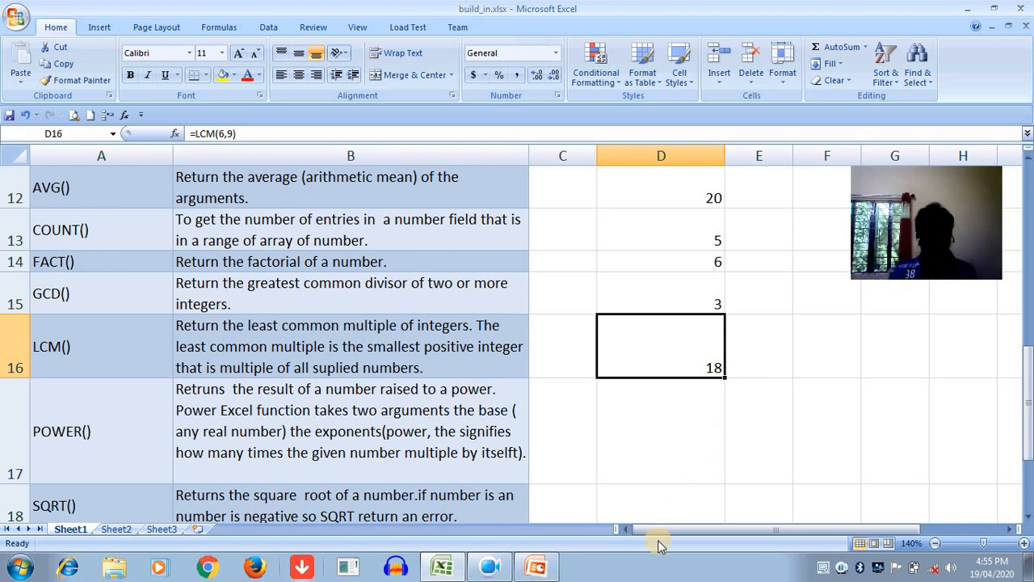
- Open Paint and handwrite the division of 6 and 9 by 3, with the quotients 2 and 3 underneath
key(super+r)
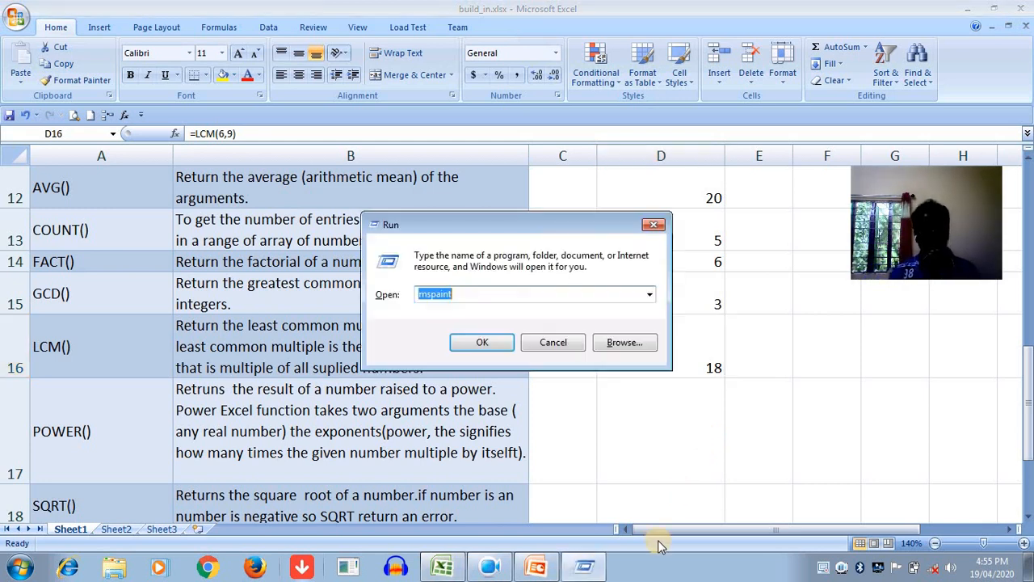
key(Return)
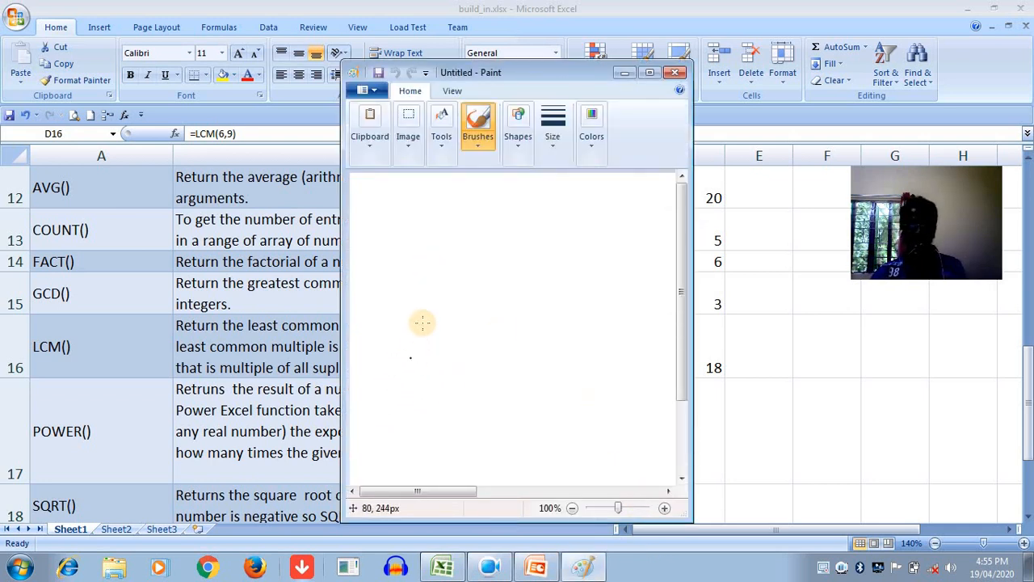
mouse_move(447, 283)
mouse_down()
mouse_move(435, 311)
mouse_move(447, 299)
mouse_move(437, 299)
mouse_move(481, 308)
mouse_up()
drag(531, 283, 547, 313)
mouse_move(398, 264)
mouse_down()
mouse_move(439, 330)
mouse_move(548, 339)
mouse_up()
drag(366, 296, 378, 326)
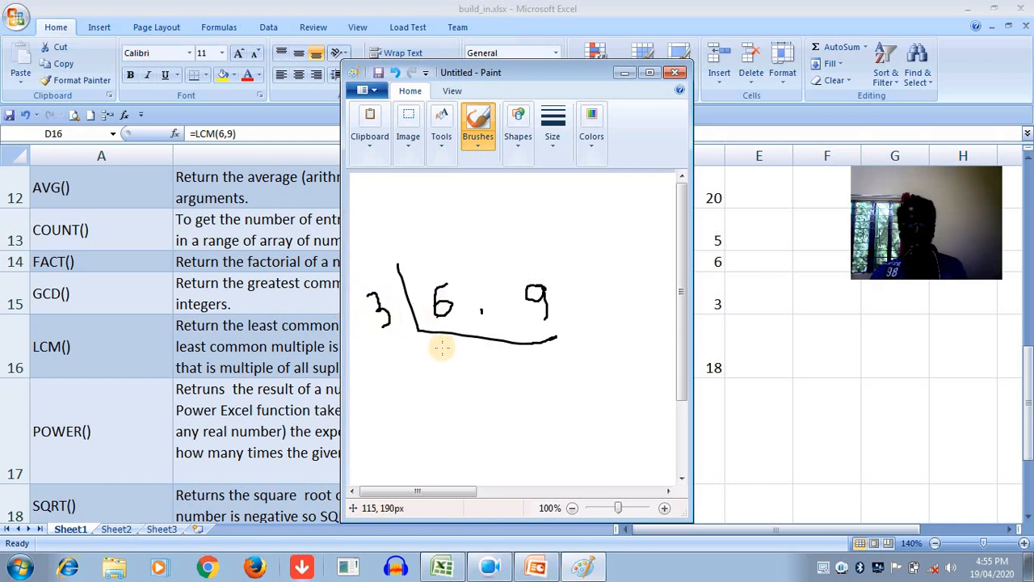
mouse_move(446, 349)
mouse_down()
mouse_move(439, 358)
mouse_move(468, 374)
mouse_up()
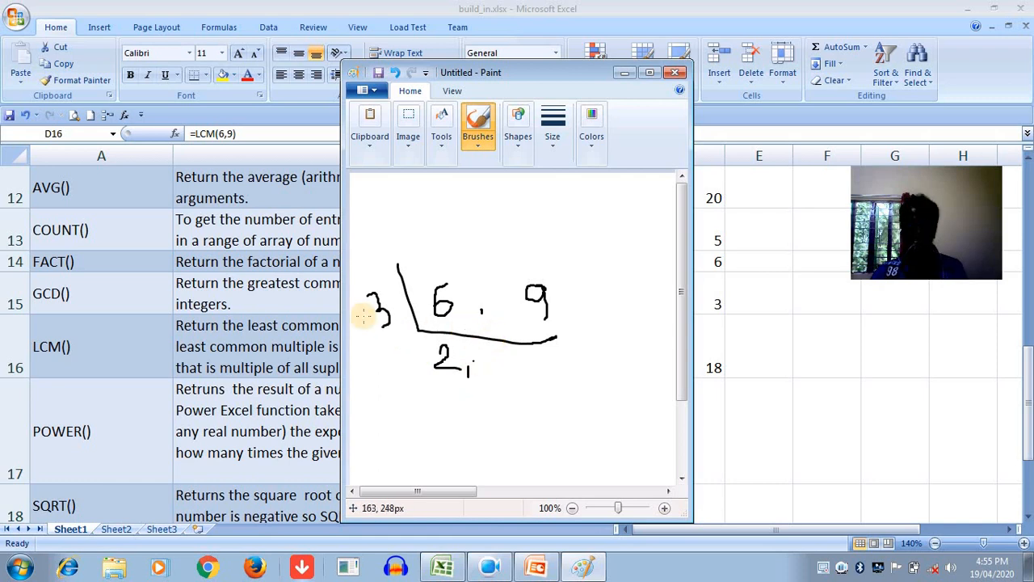
mouse_move(530, 357)
mouse_down()
mouse_move(550, 368)
mouse_move(526, 376)
mouse_move(530, 386)
mouse_up()
click(513, 406)
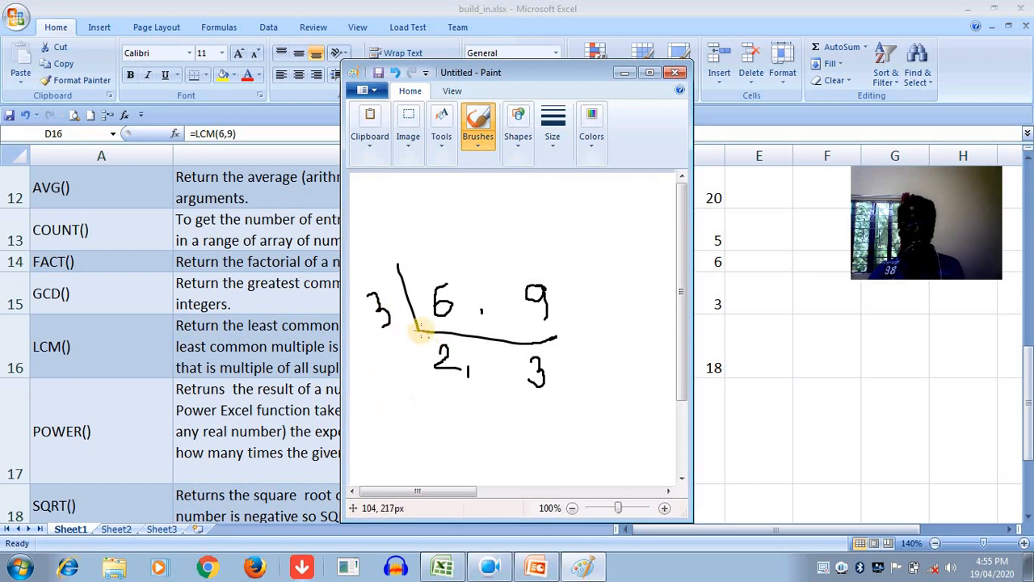
- Handwrite the product 3 × 2 × 3 = 18 below the division, linking the factors with arcs, and close Paint without saving
mouse_move(391, 396)
mouse_down()
mouse_move(368, 404)
mouse_move(430, 414)
mouse_move(416, 415)
mouse_move(456, 405)
mouse_move(488, 422)
mouse_move(486, 411)
mouse_move(479, 420)
mouse_move(506, 405)
mouse_move(505, 422)
mouse_up()
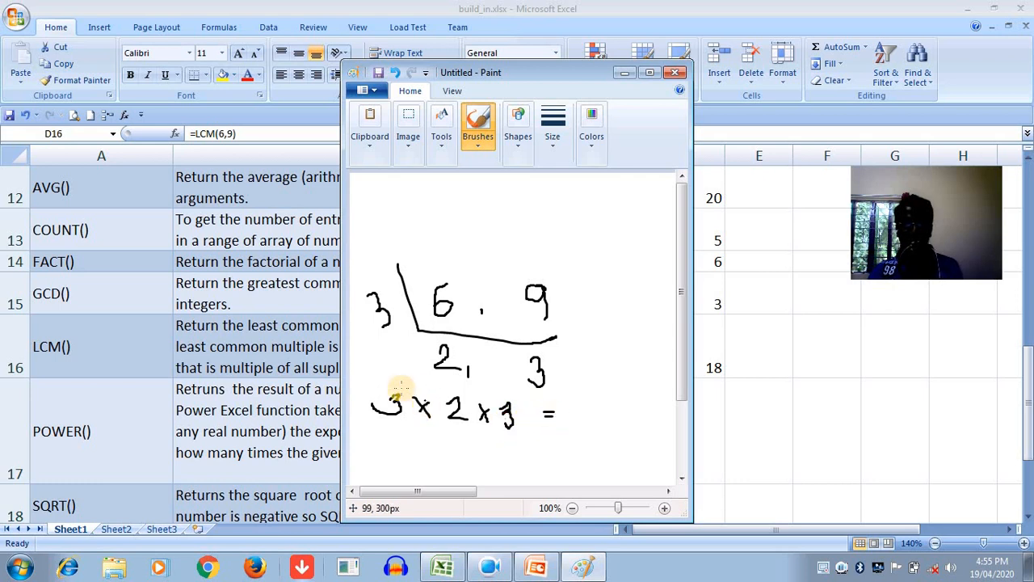
mouse_move(393, 394)
mouse_down()
mouse_move(433, 381)
mouse_move(452, 402)
mouse_move(476, 402)
mouse_move(468, 397)
mouse_move(493, 390)
mouse_move(560, 420)
mouse_move(578, 415)
mouse_move(565, 422)
mouse_move(577, 401)
mouse_up()
click(641, 274)
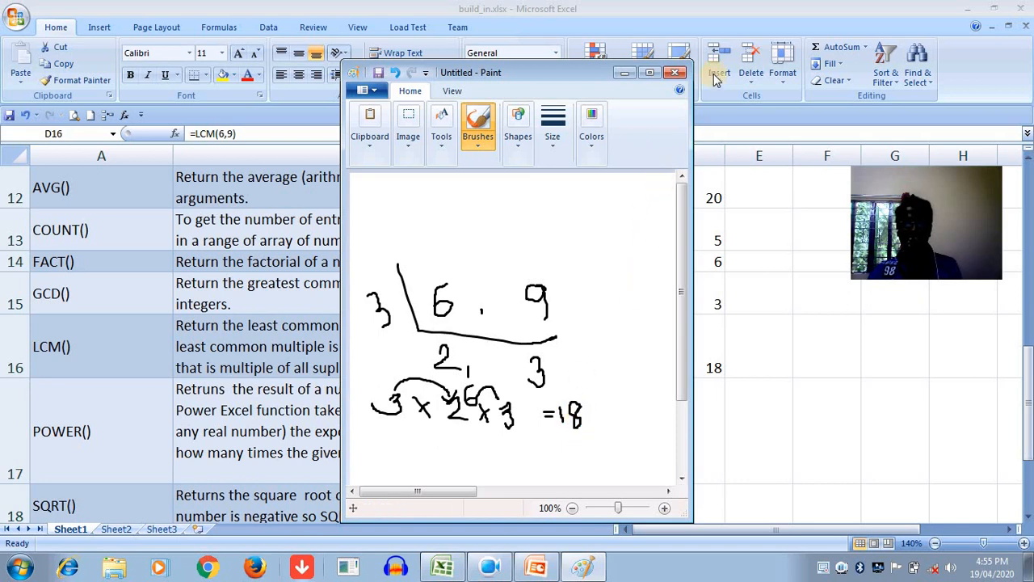
click(676, 73)
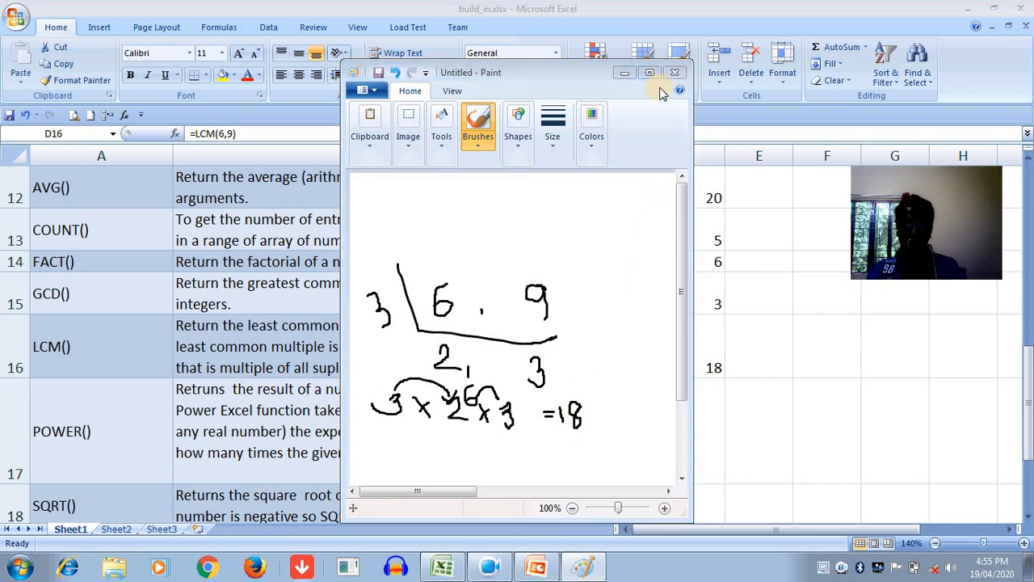
click(561, 300)
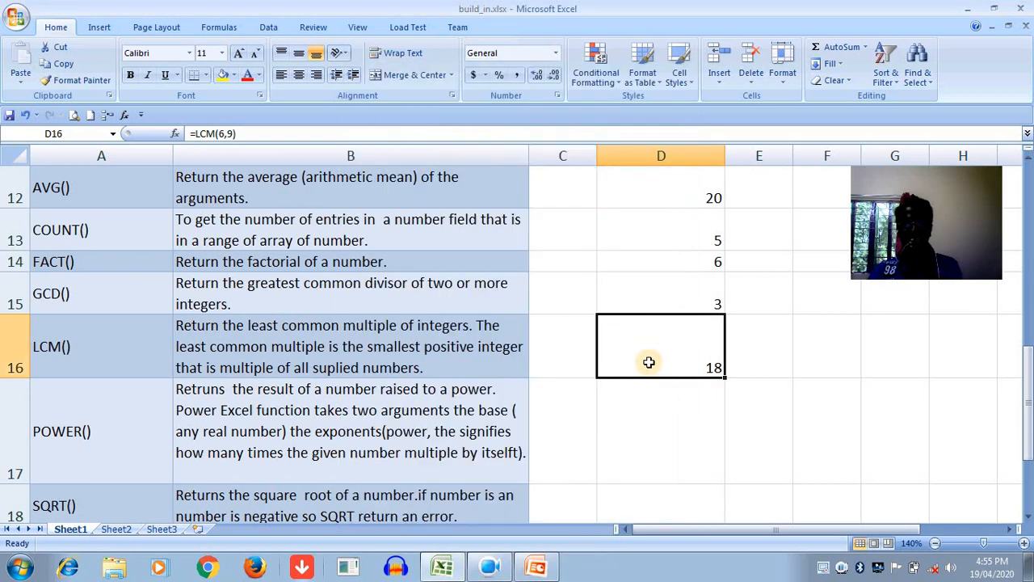
- Enter the power formula =POWER(3,3) in cell D17
click(617, 435)
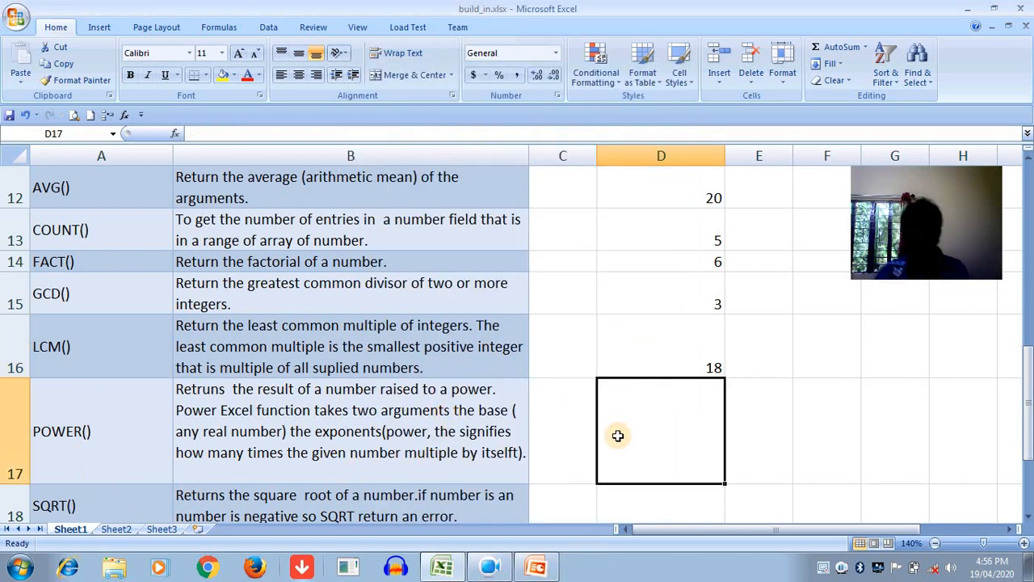
text(=POWER()
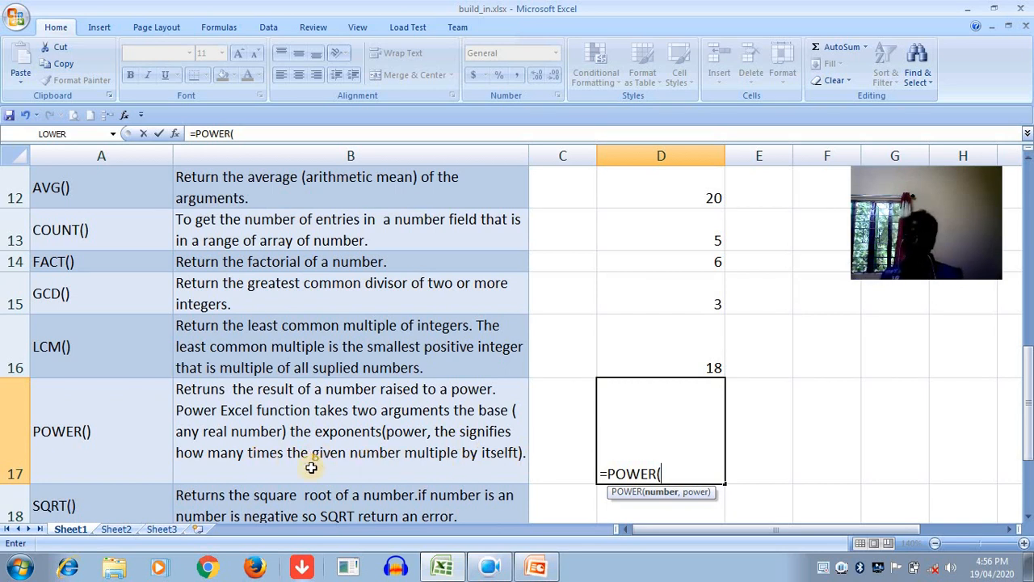
text(3,)
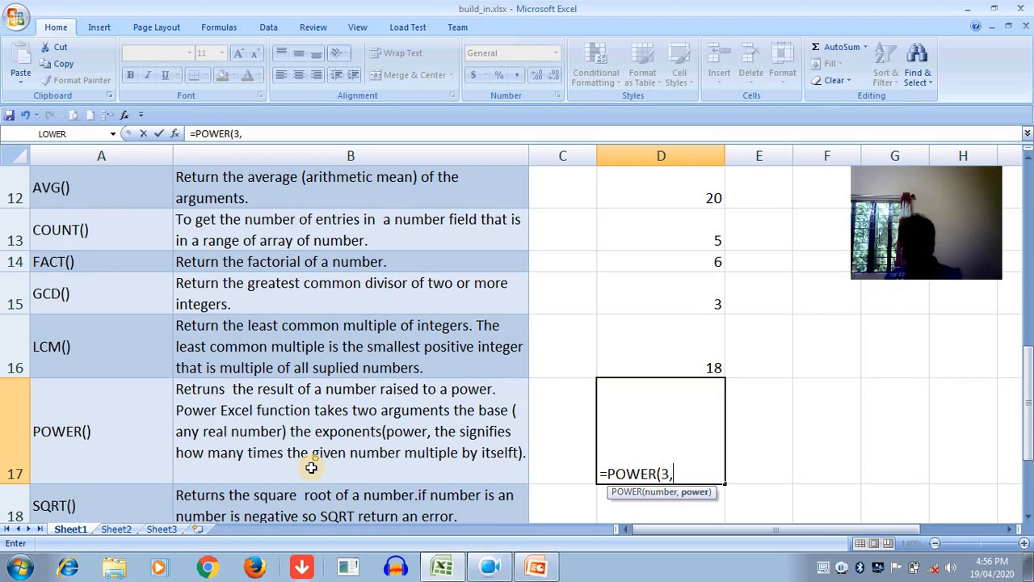
text(3))
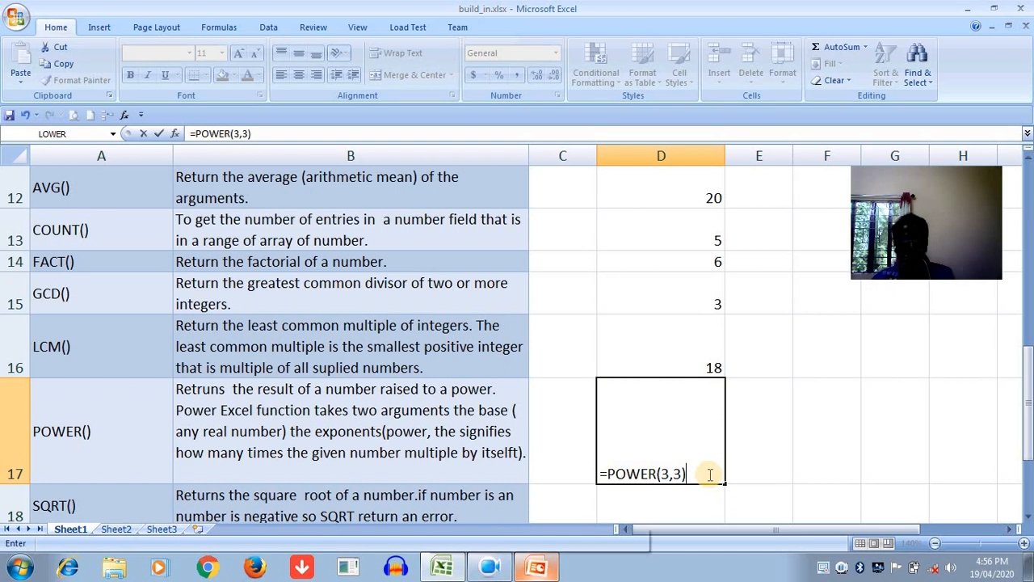
key(Return)
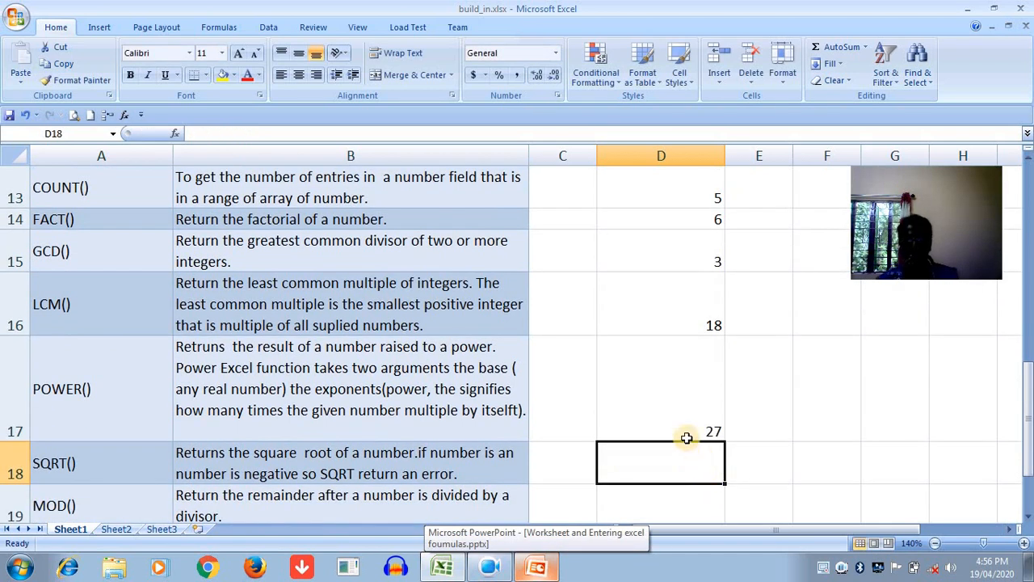
- Replace the formula in cell D17 with =POWER(5,2)
click(699, 398)
text(=PO)
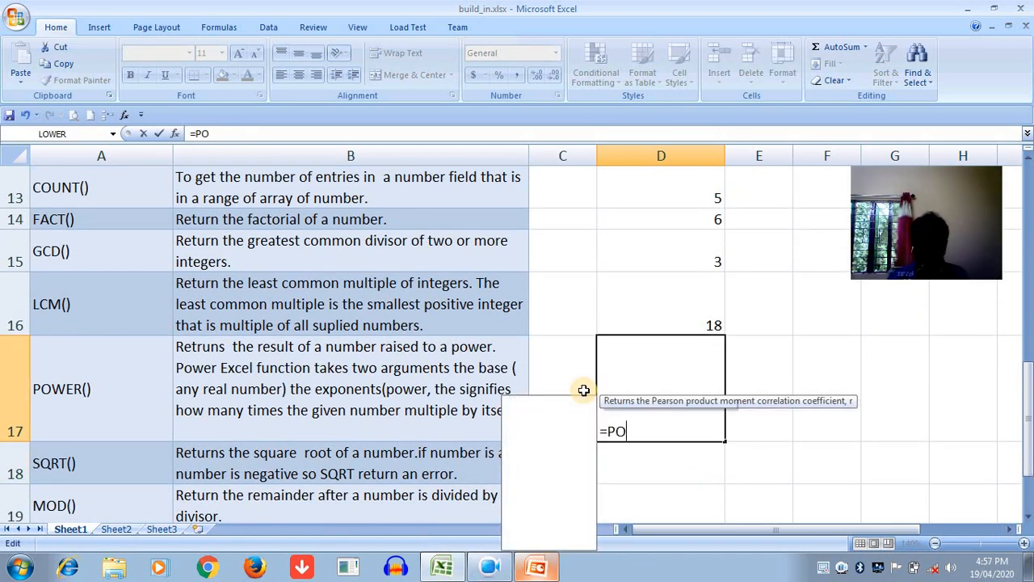
key(Down)
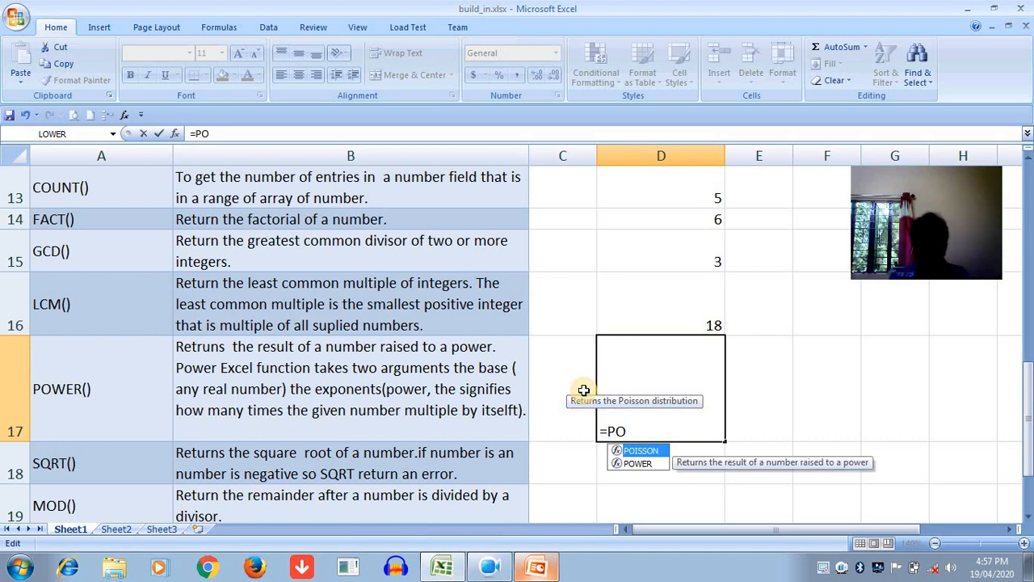
text(WER(5,2)
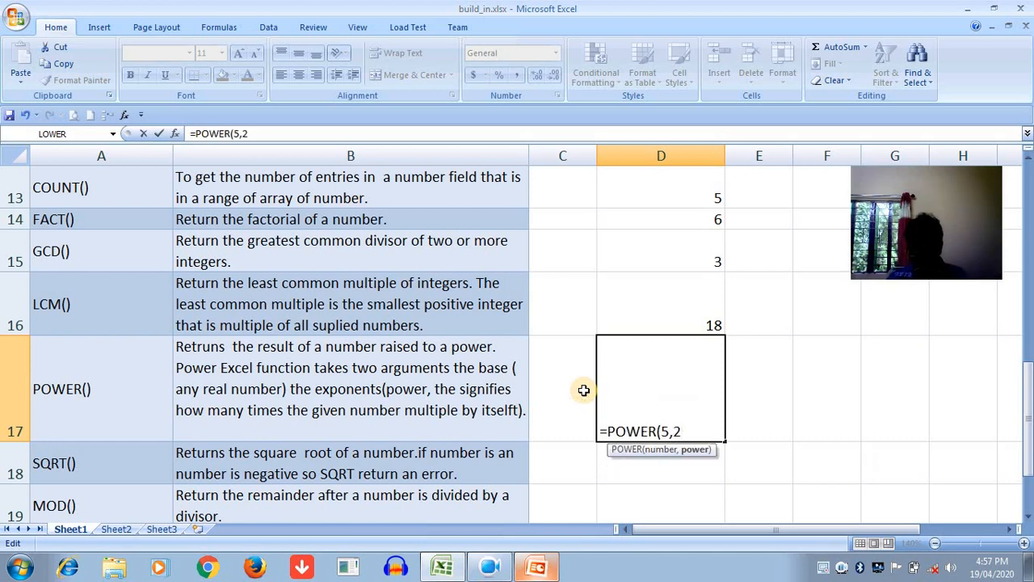
text())
key(Return)
click(614, 391)
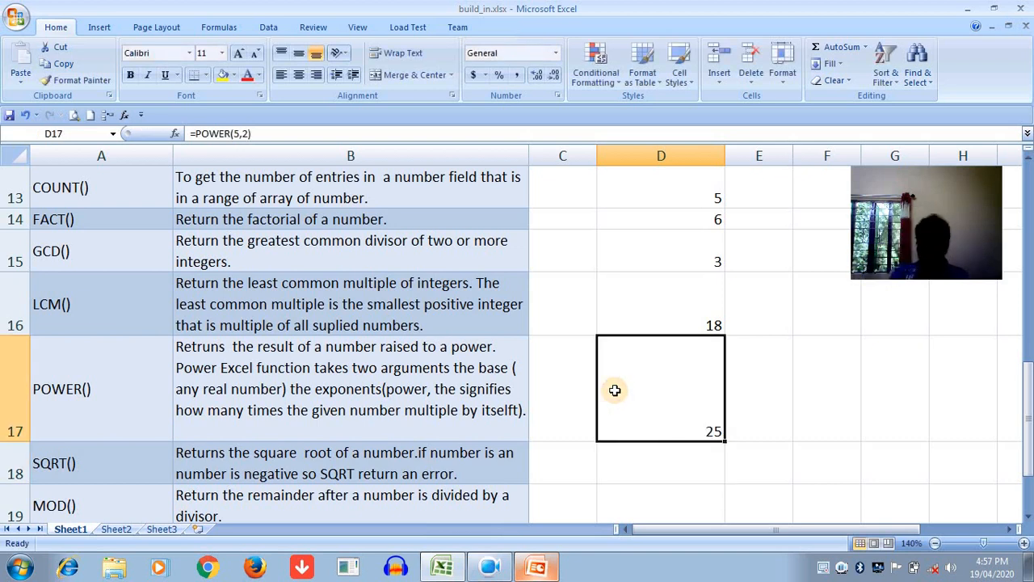
- Enter the square root formula =SQRT(36) in cell D18
key(Return)
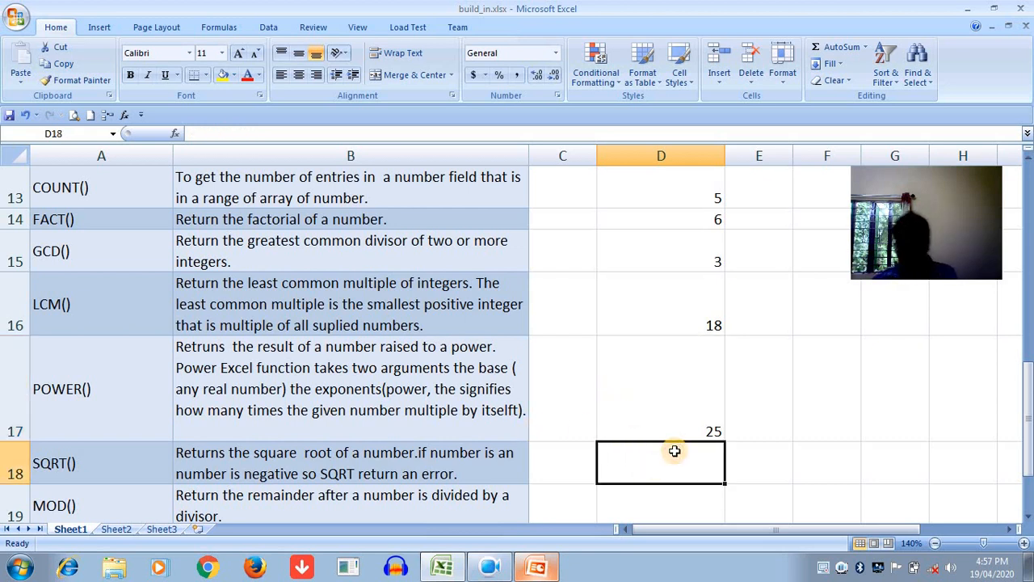
text(=)
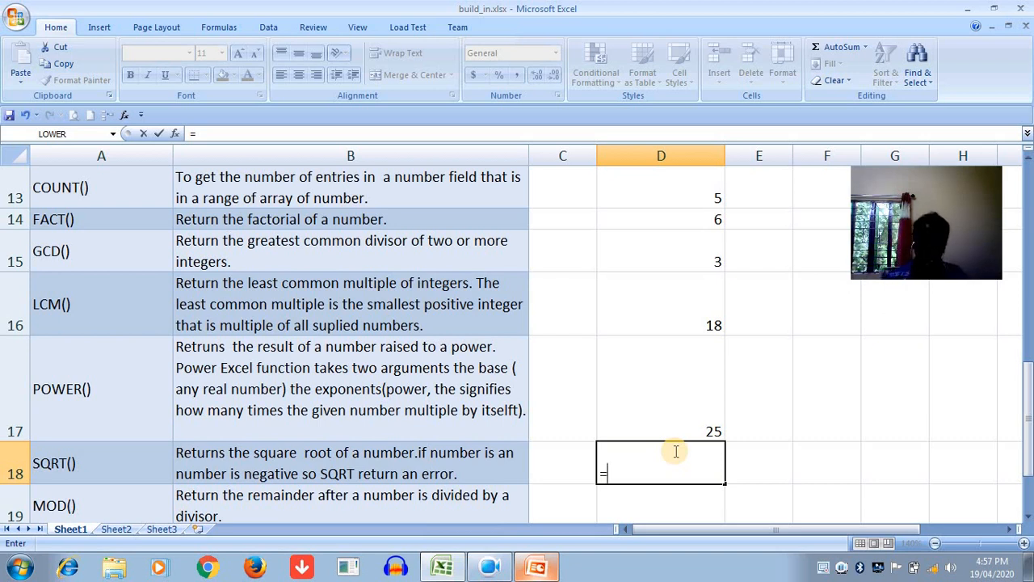
text(SQRT)
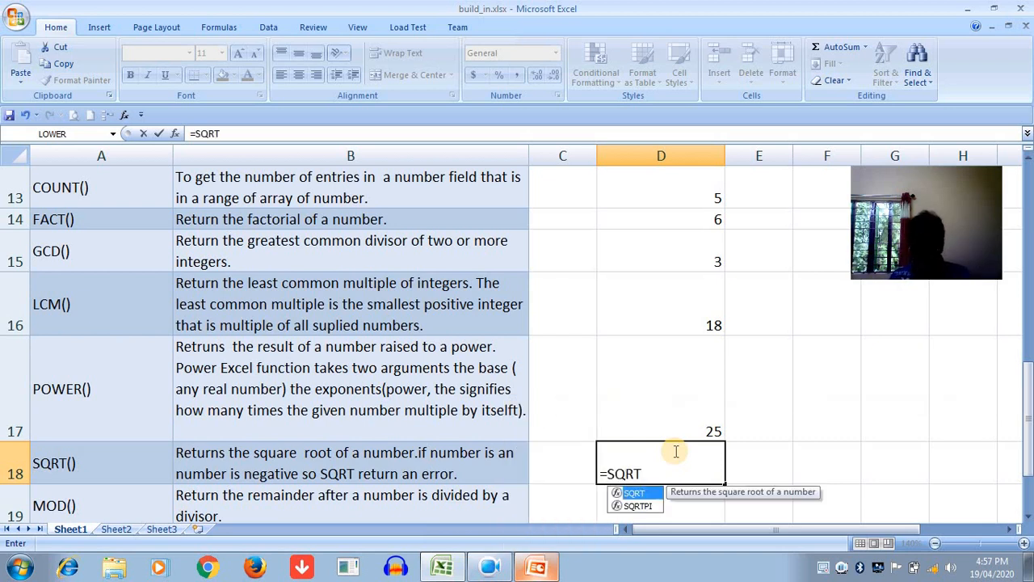
text(()
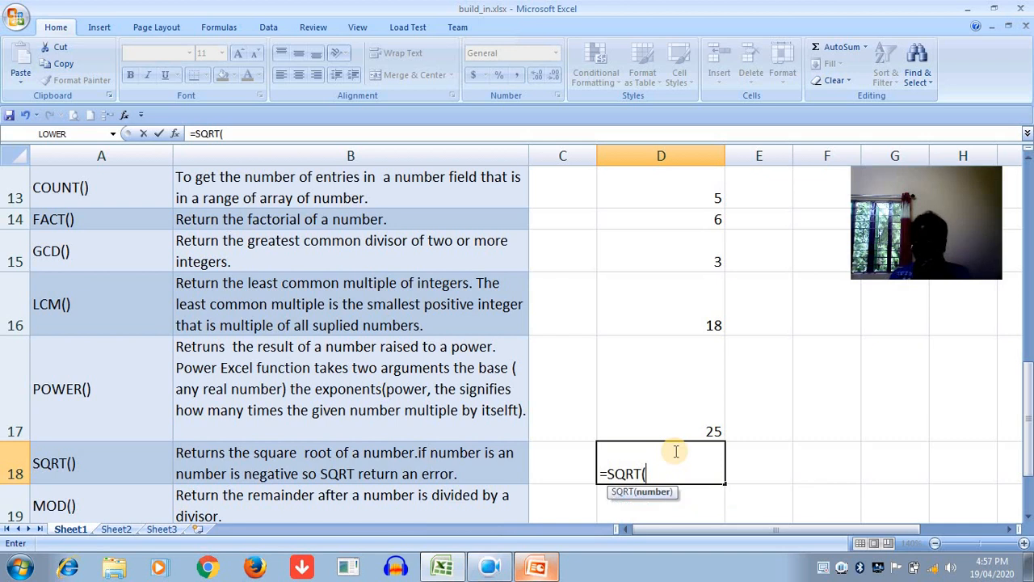
text(36)
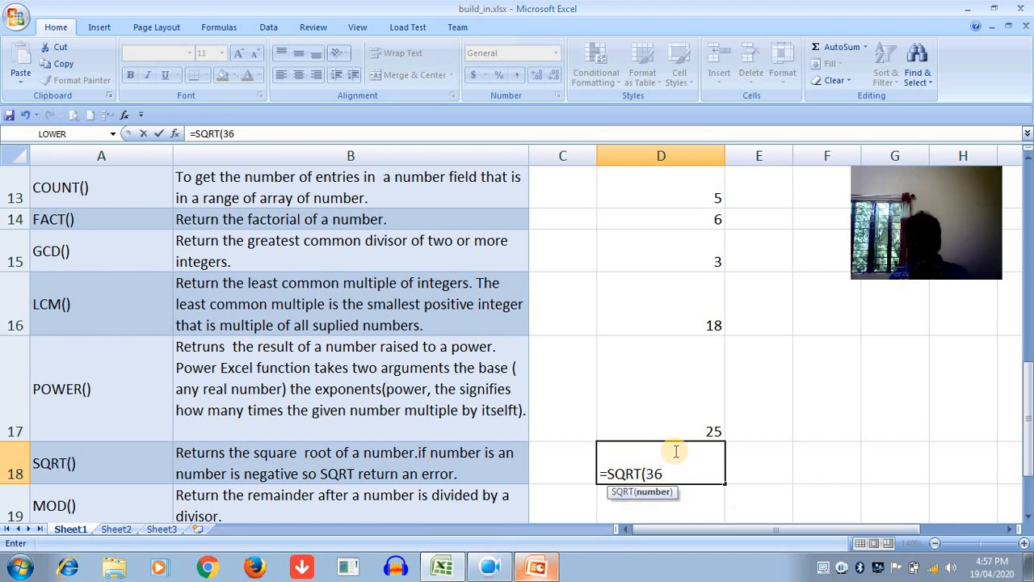
text())
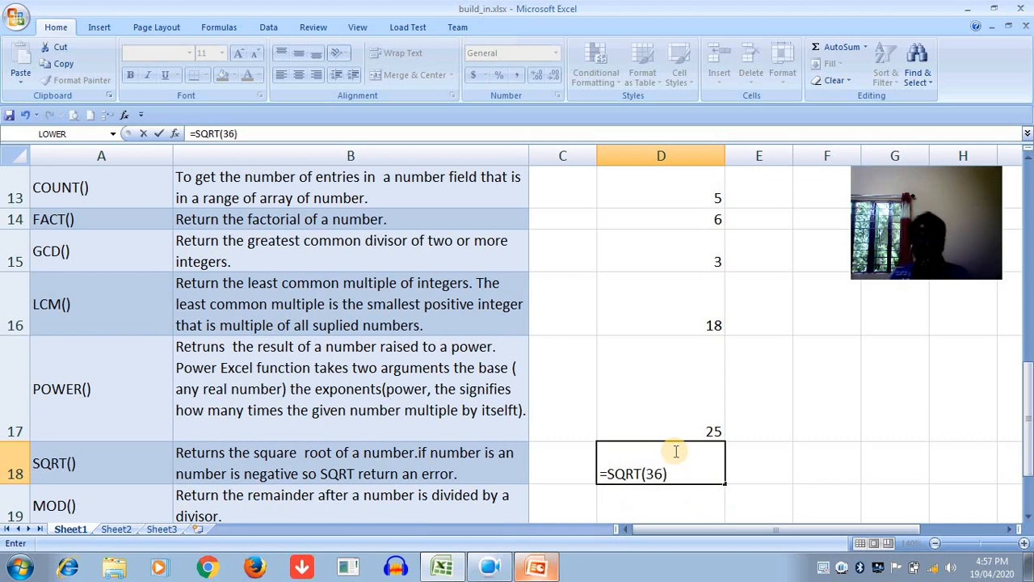
key(Return)
click(683, 435)
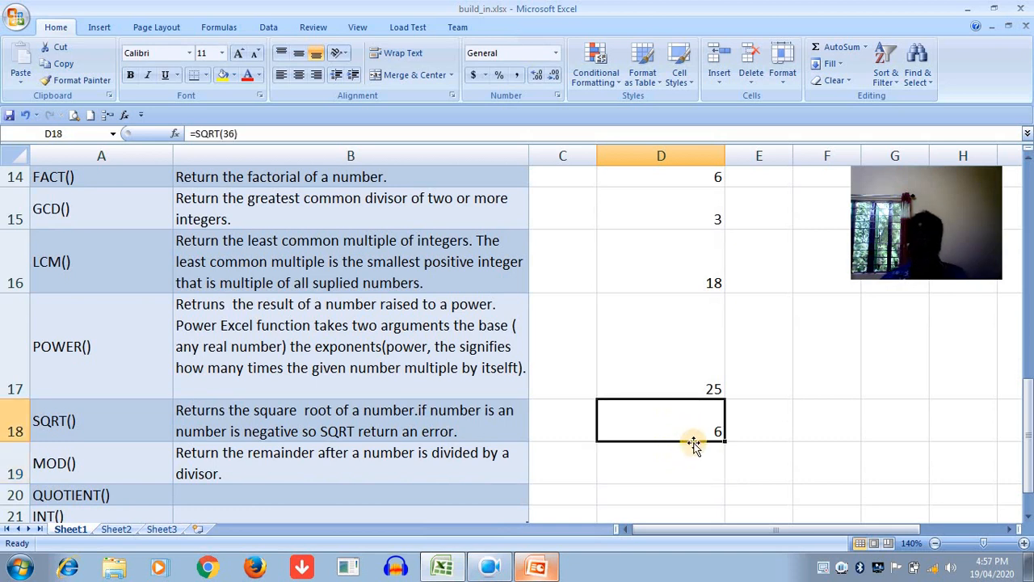
- Make the argument of the square root formula in D18 negative so it reads =SQRT(-36)
double_click(673, 421)
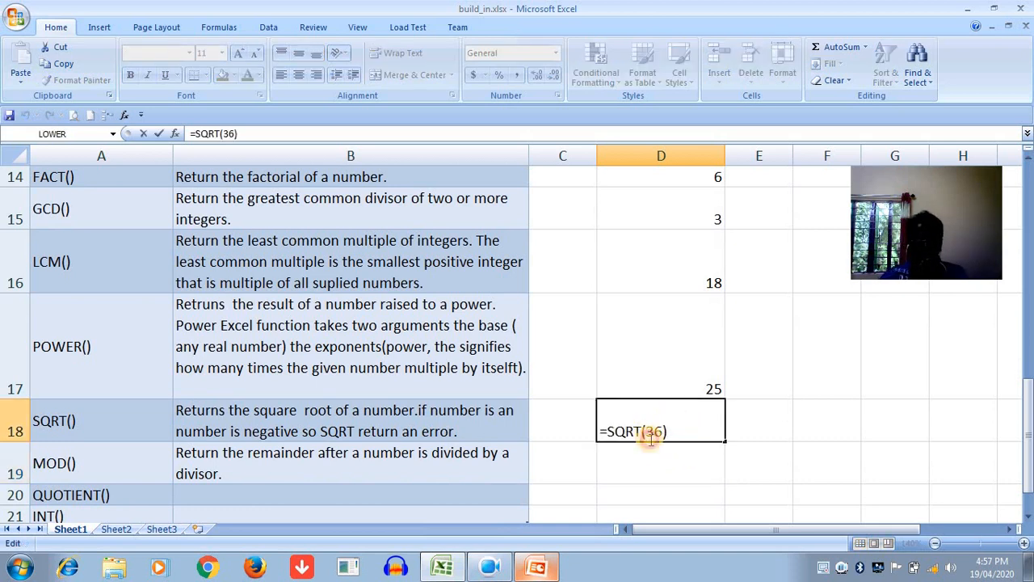
click(651, 436)
text(-)
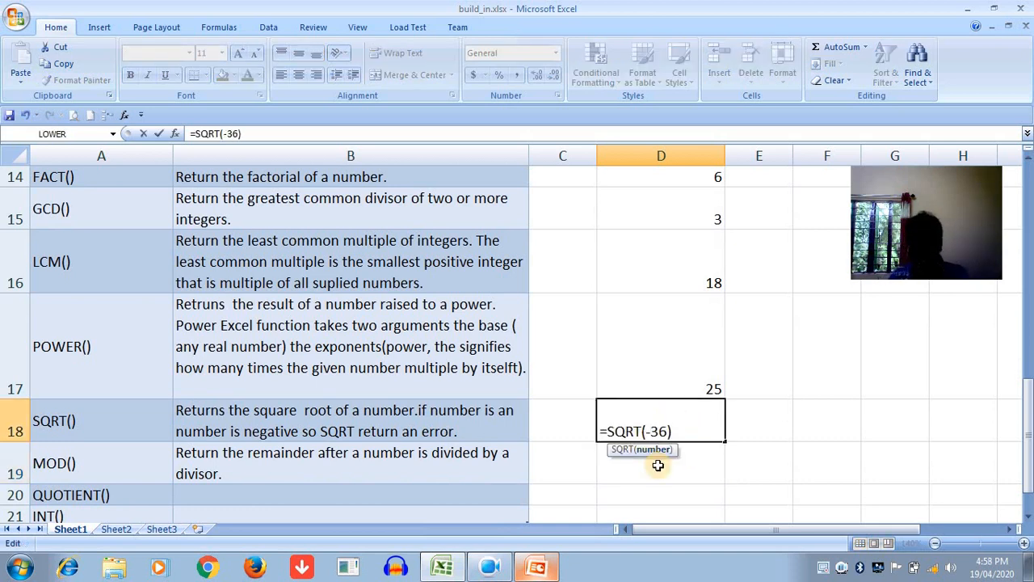
key(Right)
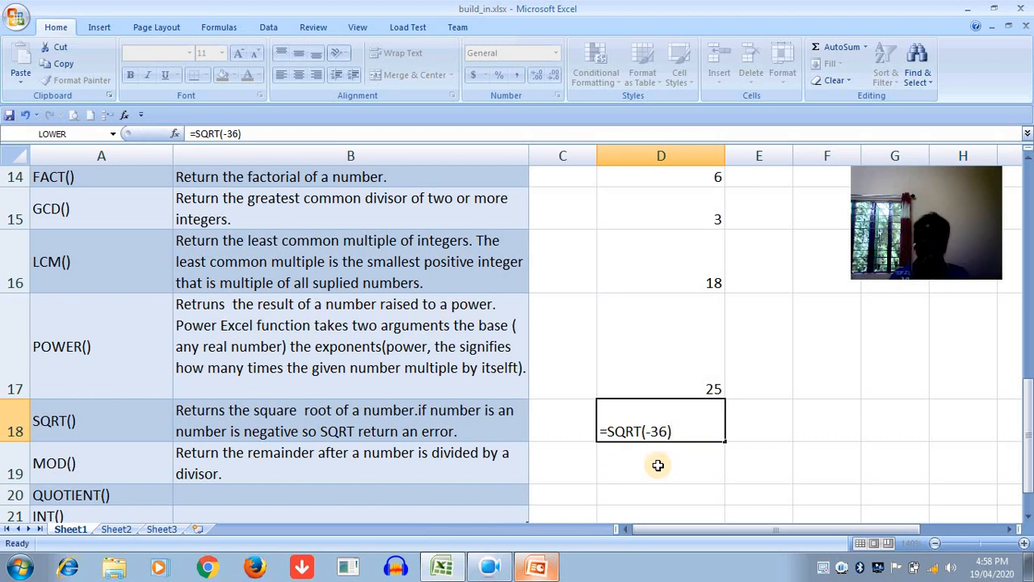
key(Return)
click(653, 415)
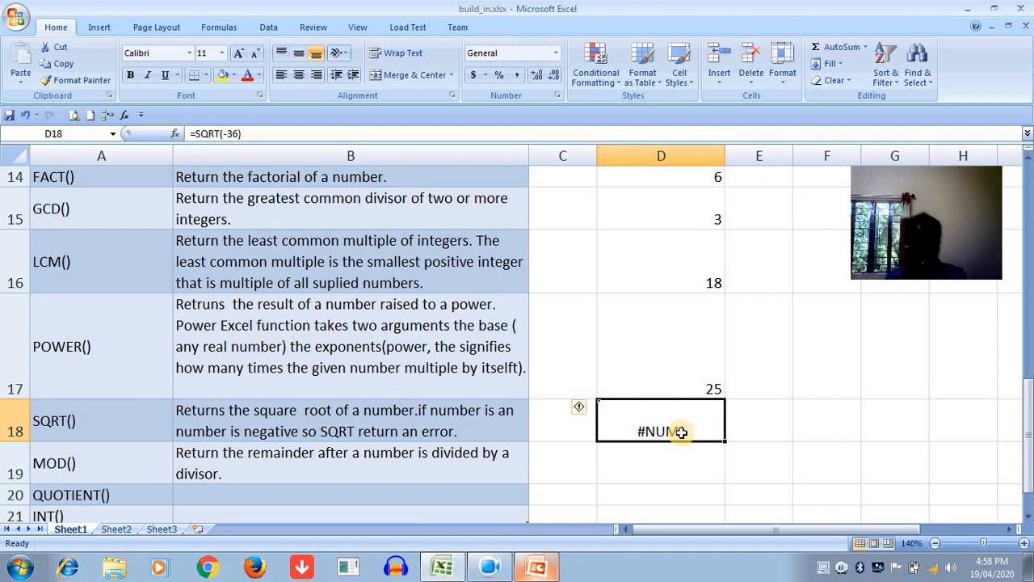
click(688, 463)
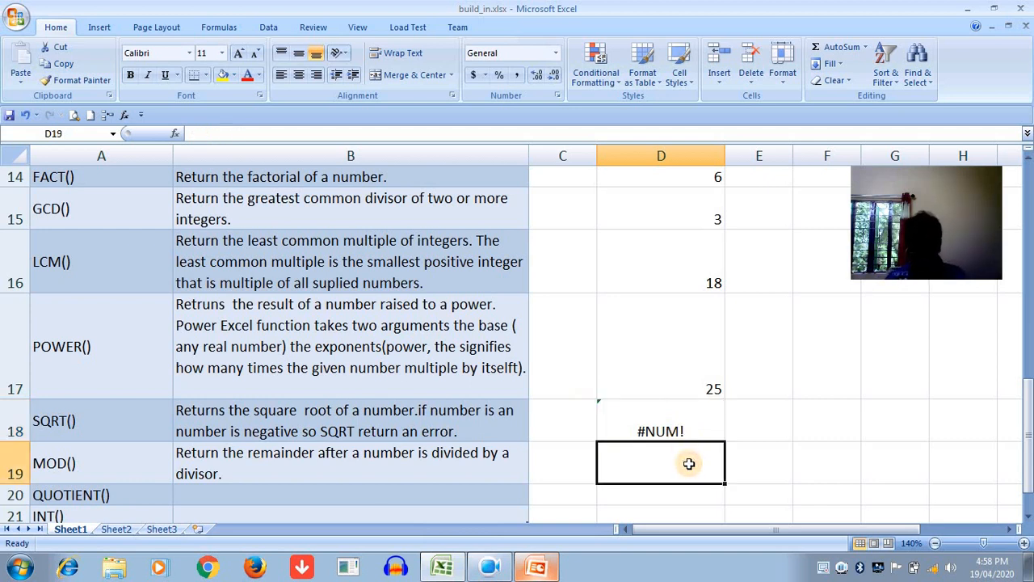
- Overwrite cell D18 with the square root formula =SQRT(81)
click(688, 431)
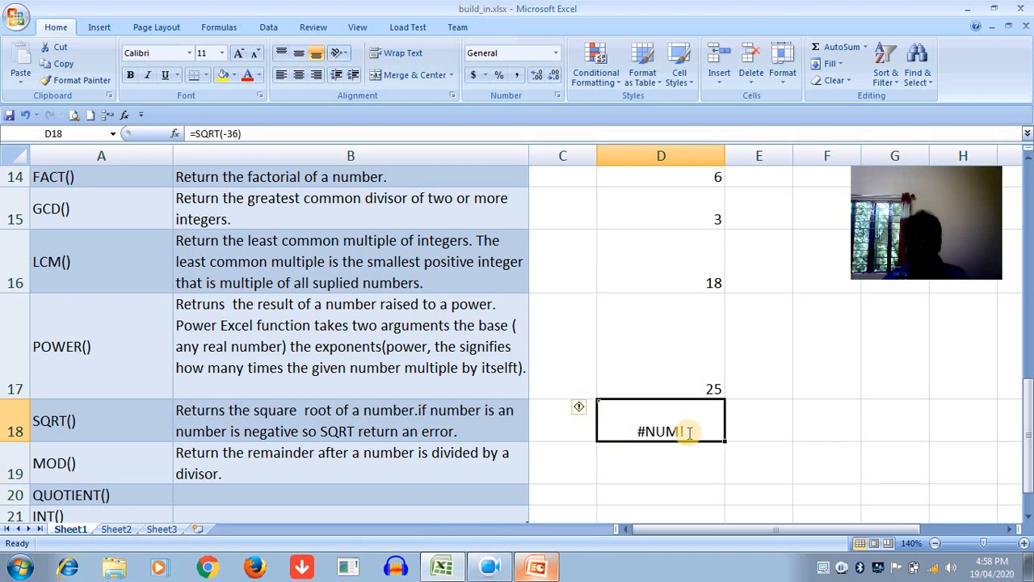
text(=)
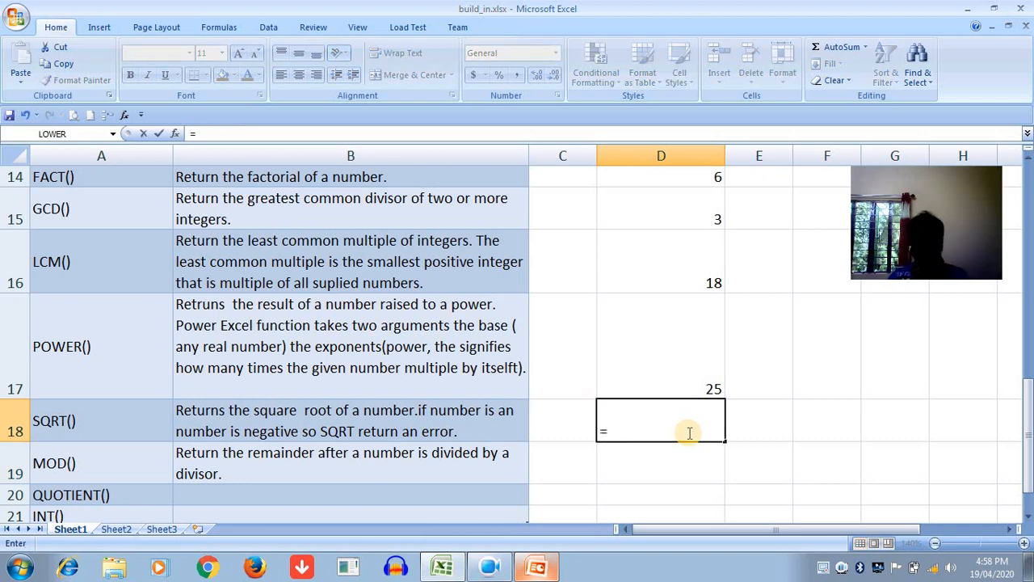
text(SQ)
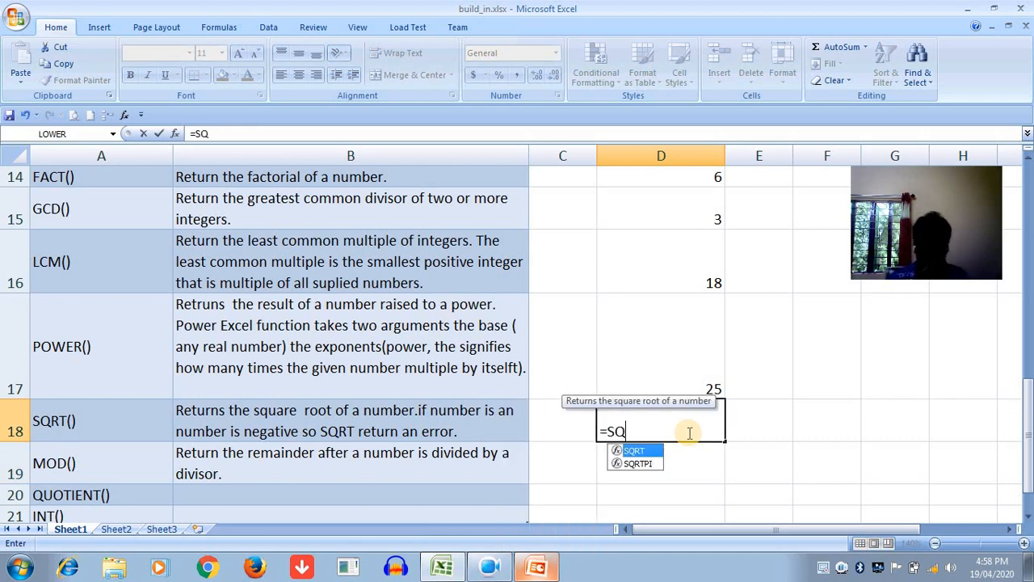
text(R)
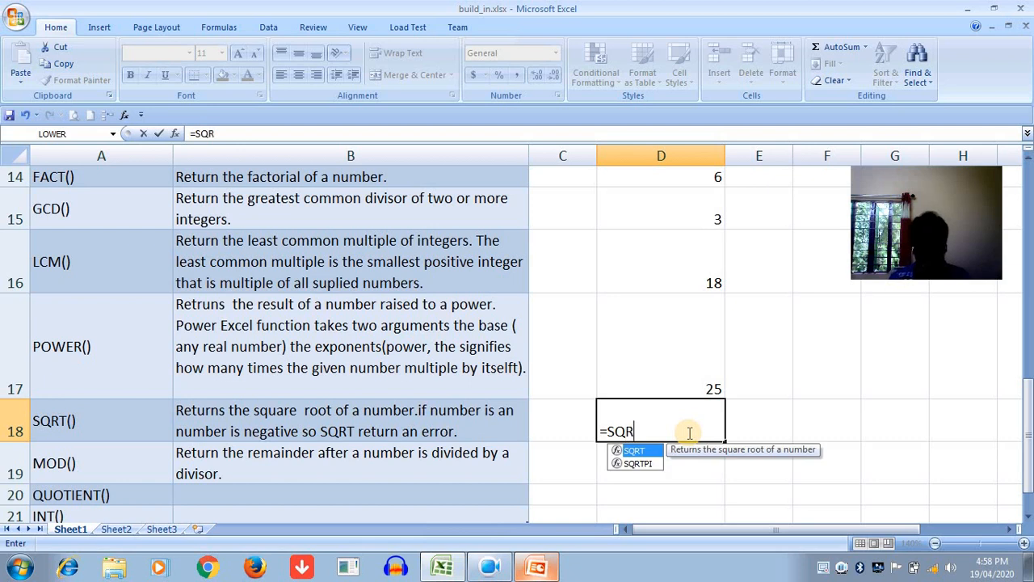
text(T()
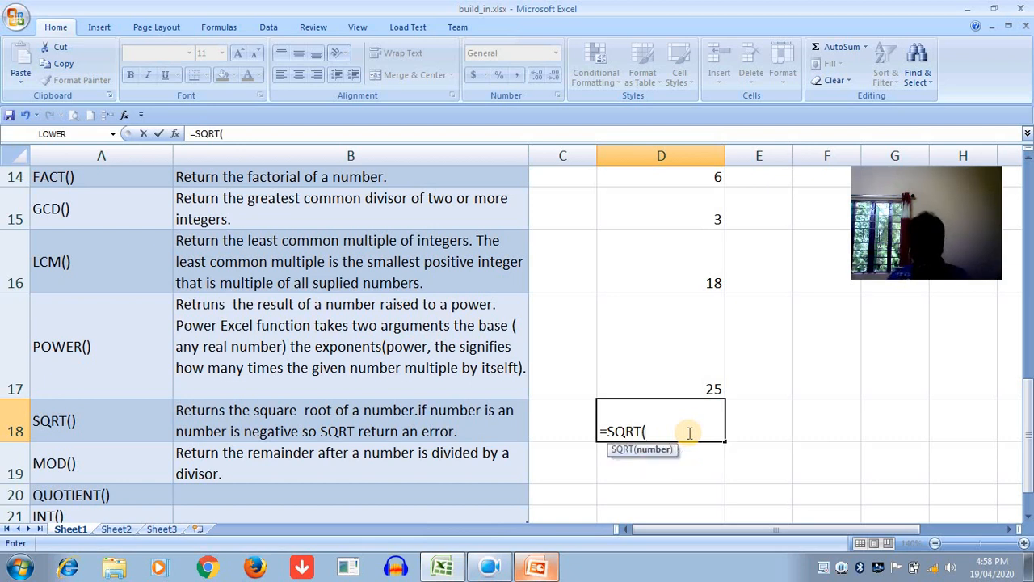
text(81))
key(Return)
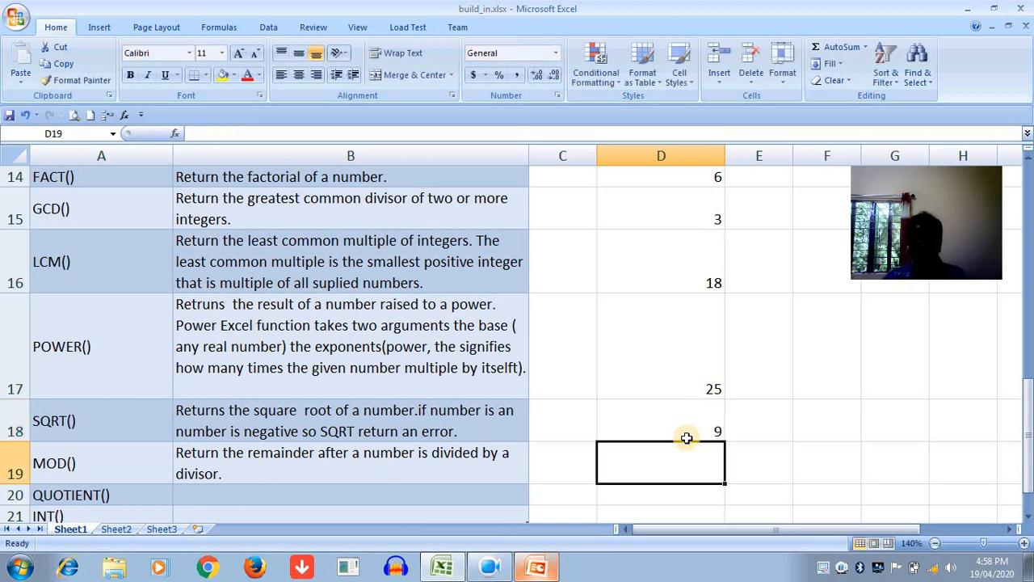
- Enter the remainder formula =MOD(5,3) in cell D19
text(=)
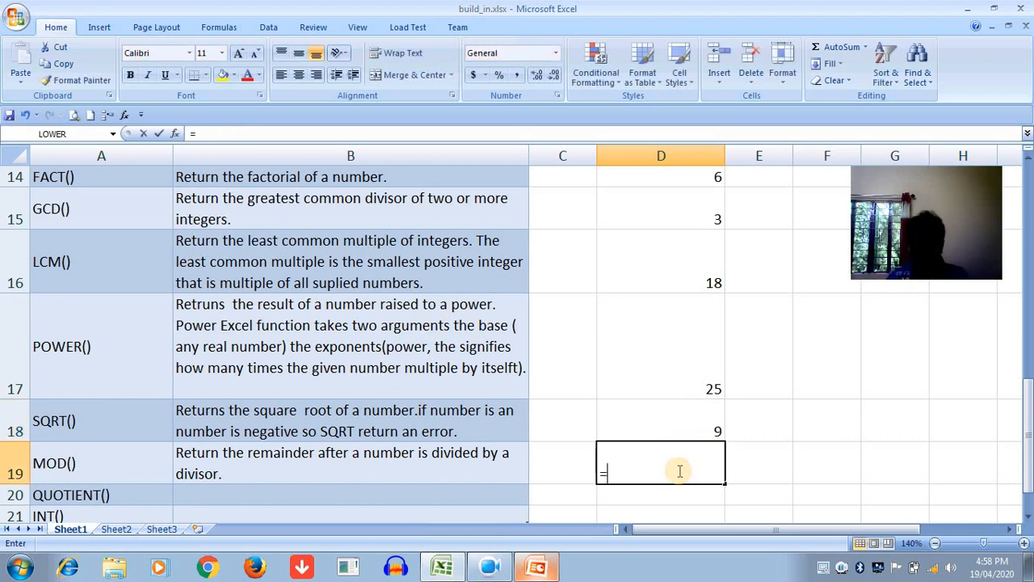
text(MOD)
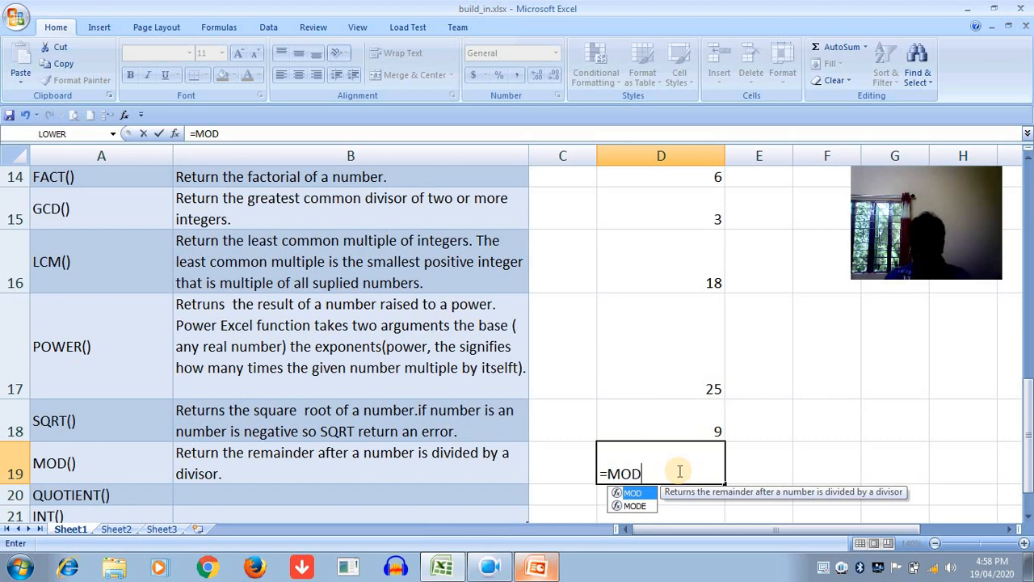
text(()
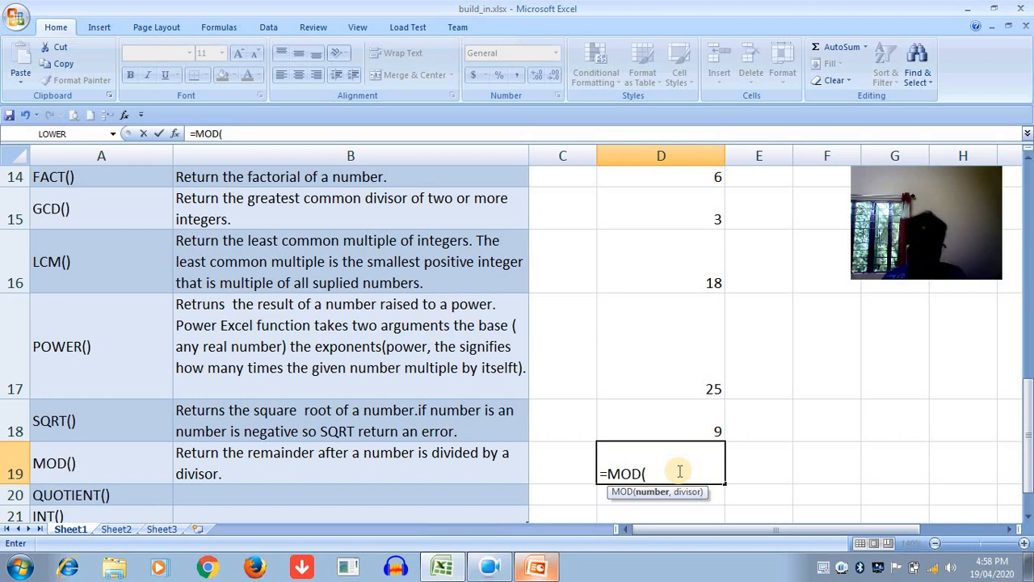
text(5,3)
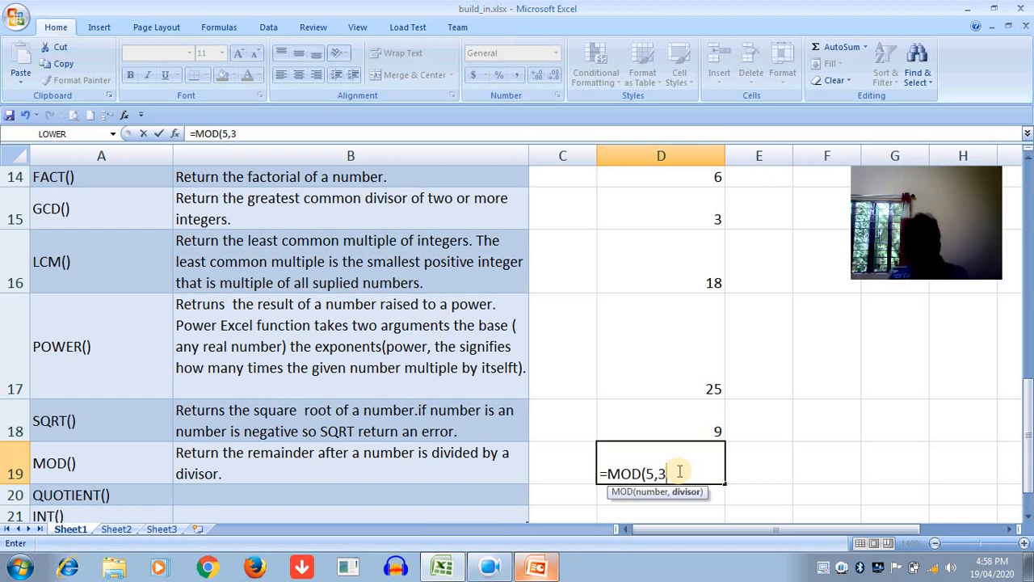
text())
key(Return)
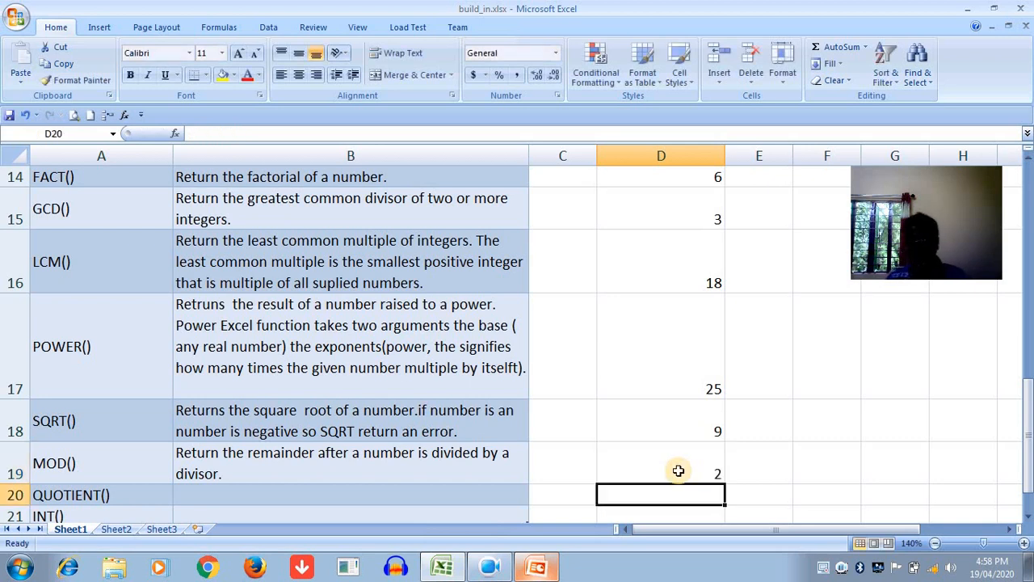
click(678, 470)
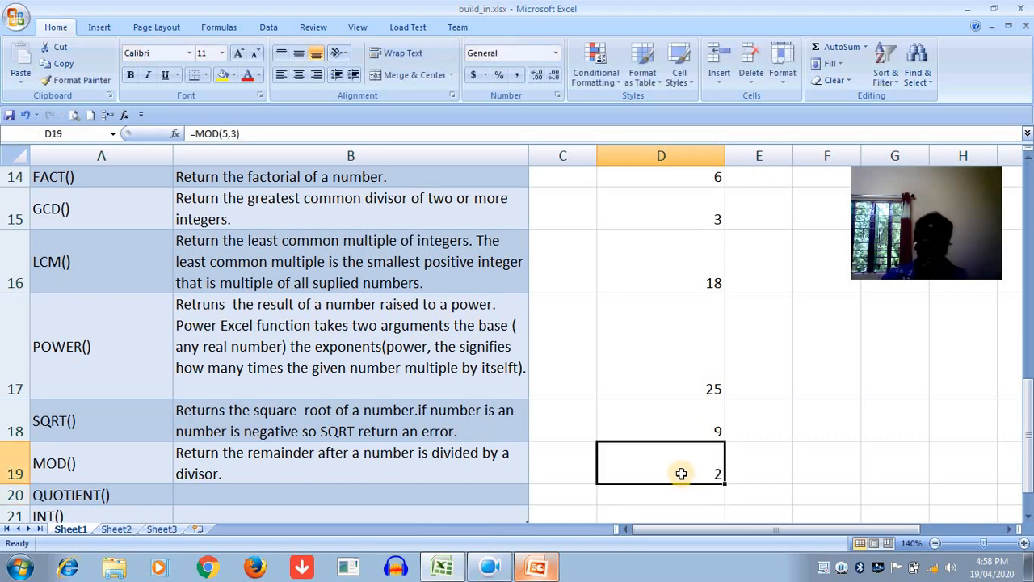
- Enter the integer-division formula =QUOTIENT(6,4) in cell D20, beside the QUOTIENT() row
click(102, 461)
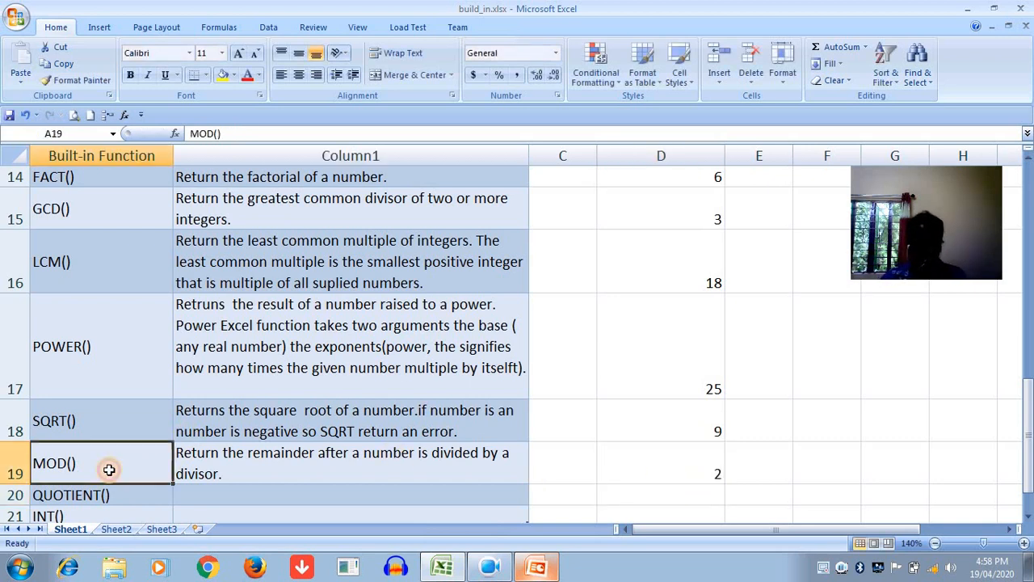
click(250, 497)
click(606, 492)
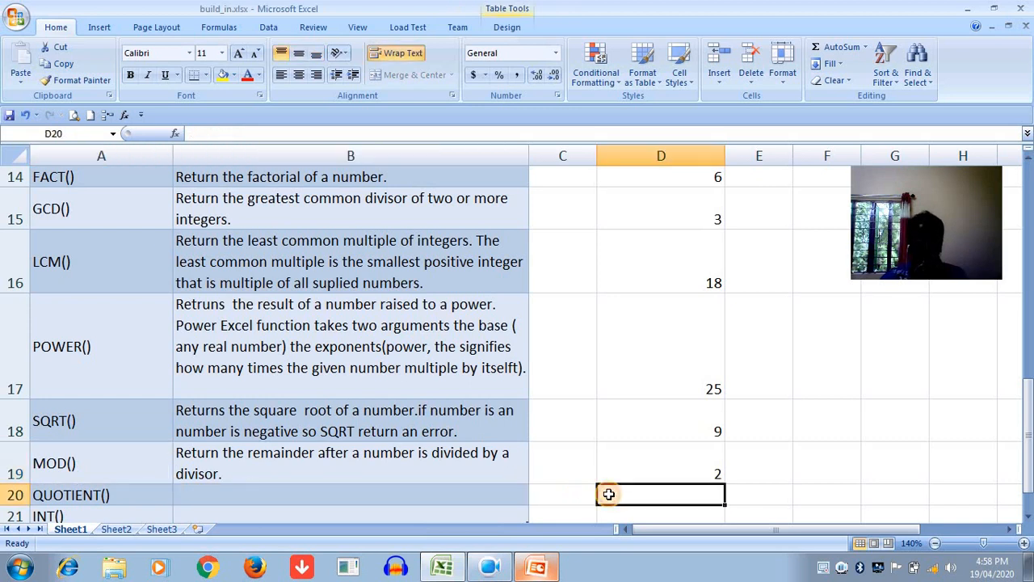
drag(1027, 410, 1027, 425)
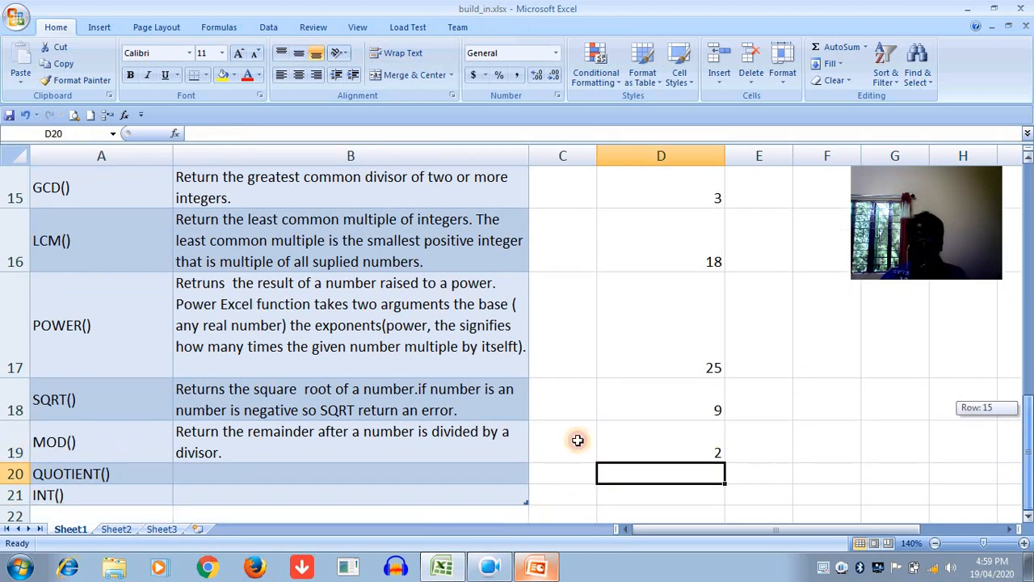
click(650, 473)
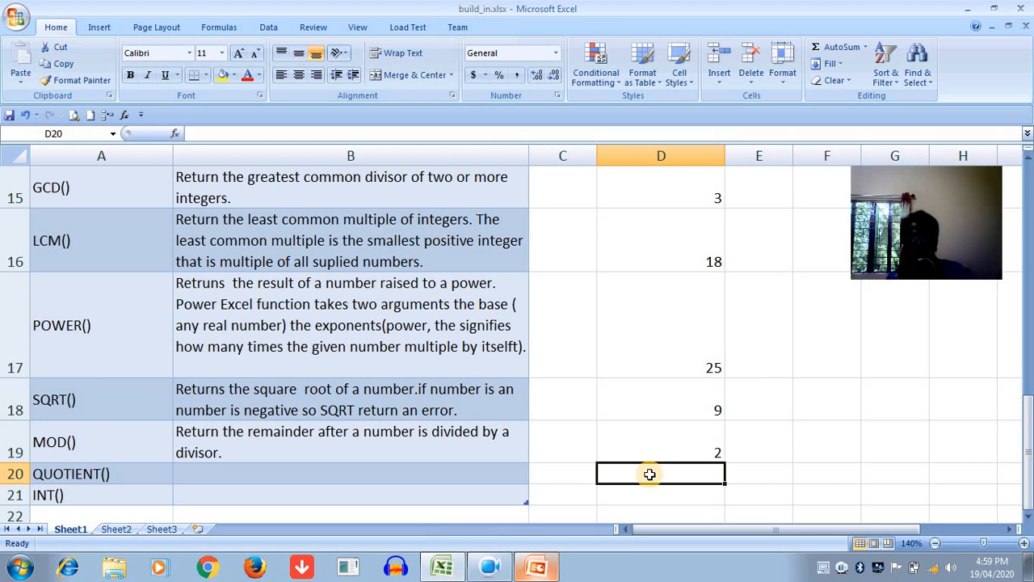
text(=)
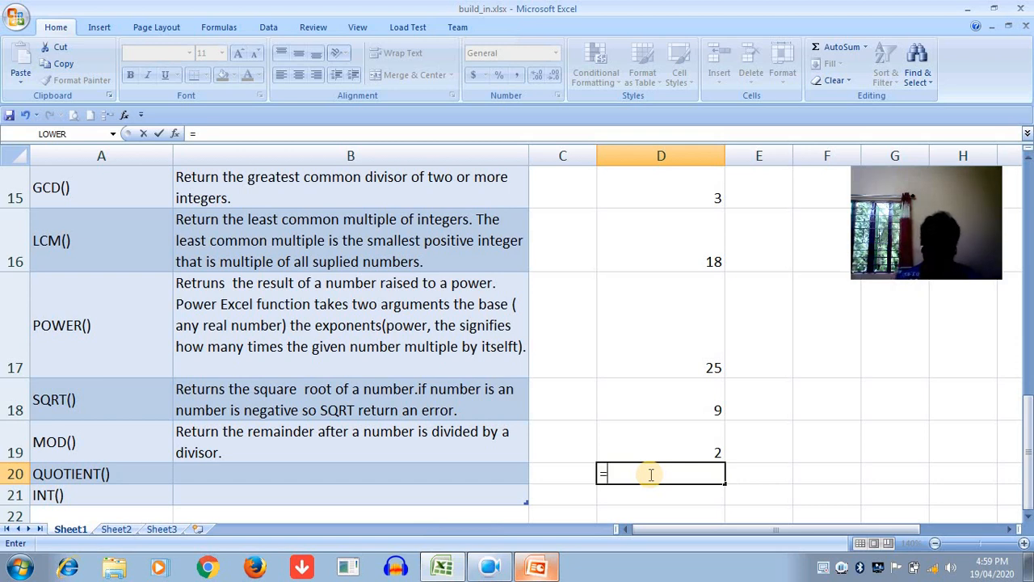
text(Q)
key(Down)
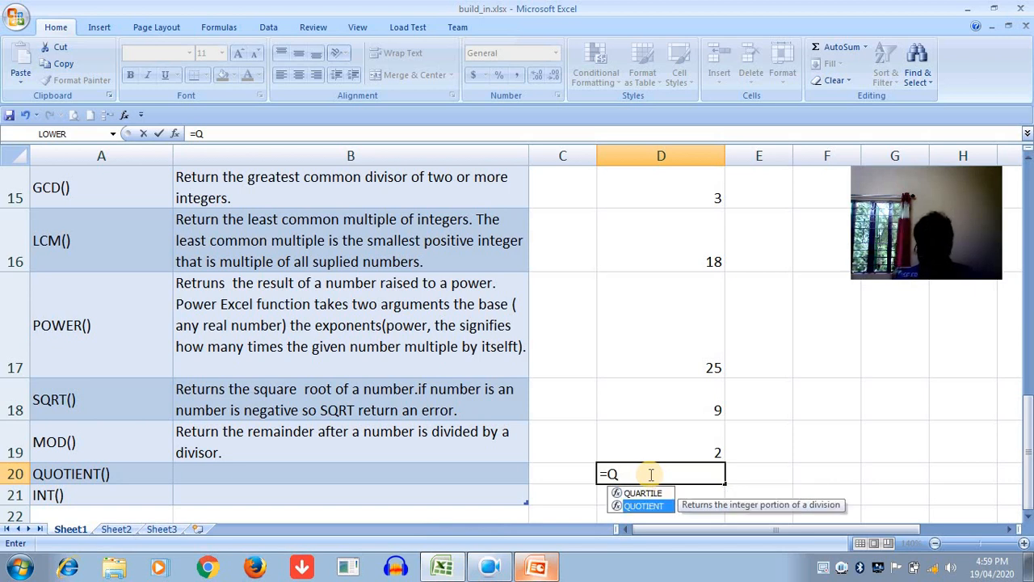
key(Tab)
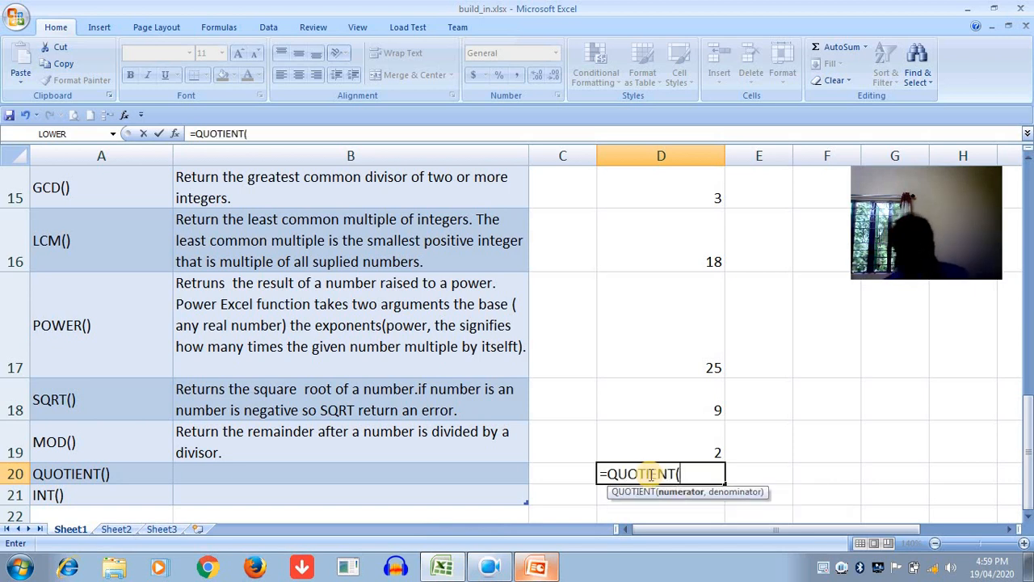
text(6)
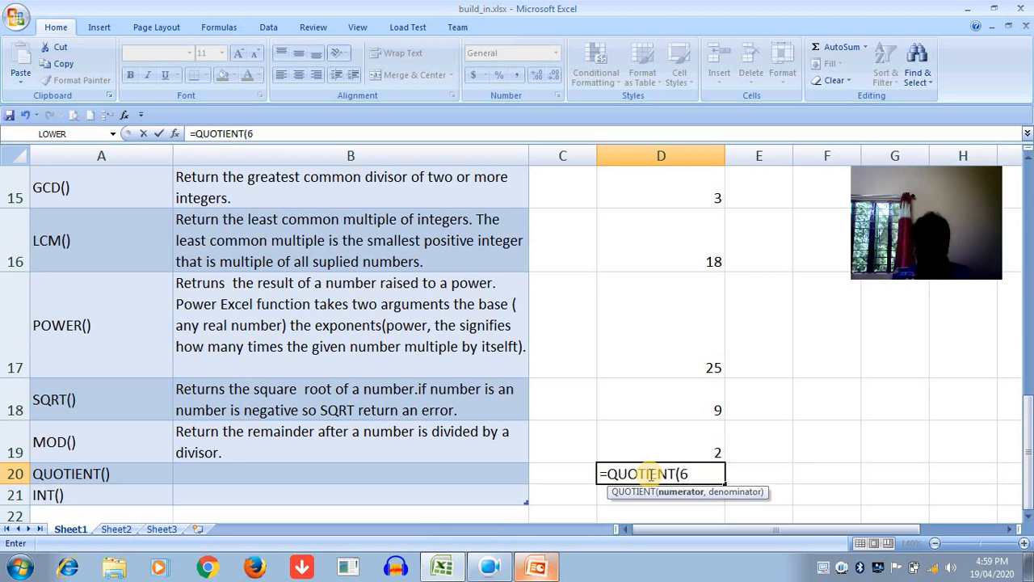
text(,)
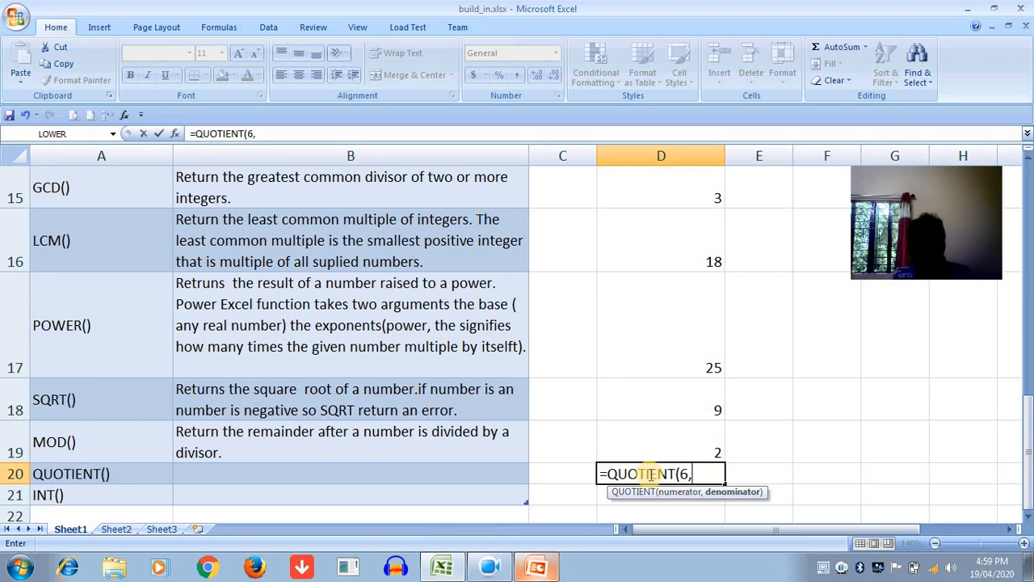
text(4)
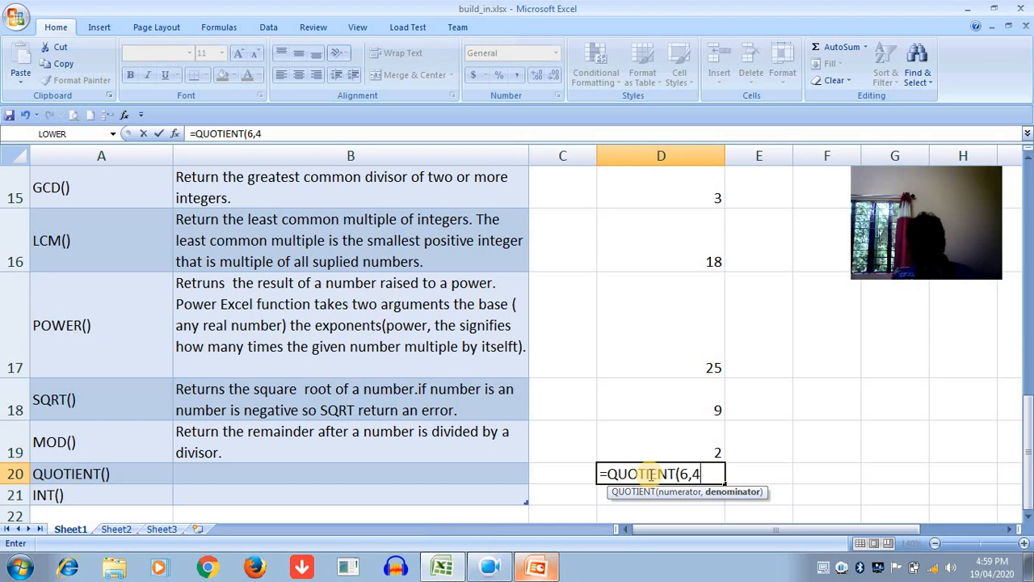
text())
key(Return)
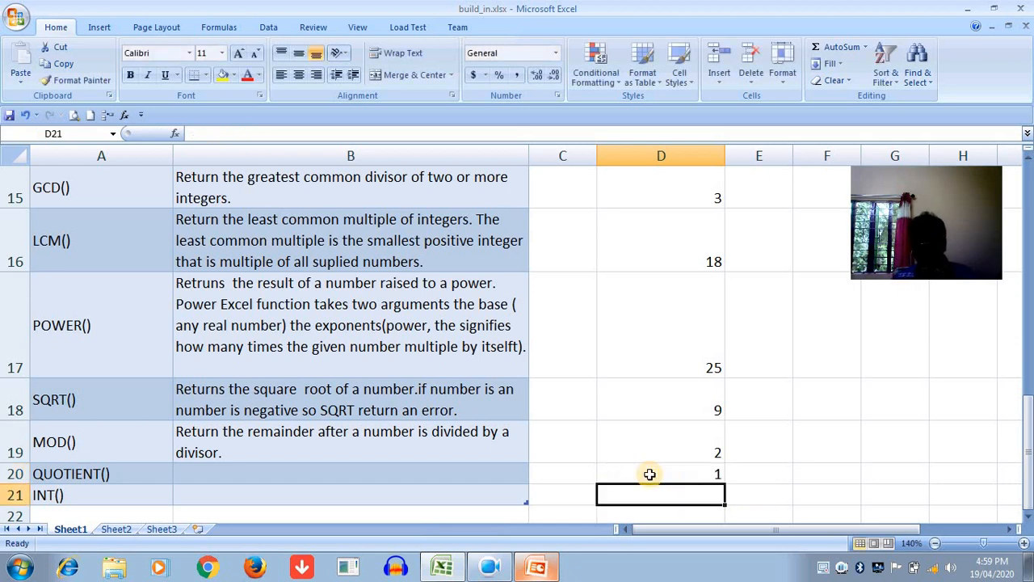
click(692, 479)
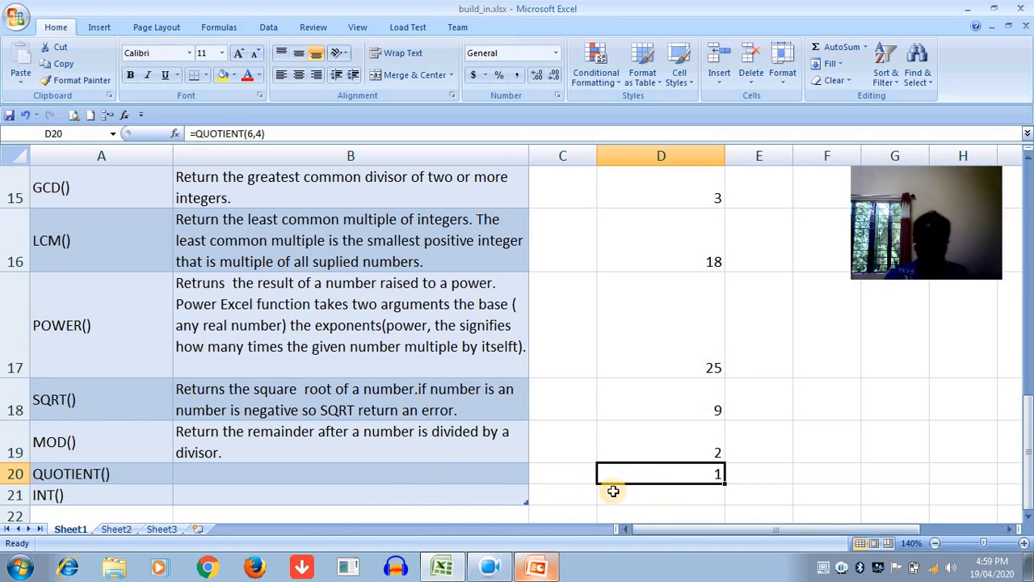
- Enter the rounding-down formula =INT(7.8) in cell D21, beside the INT() row
click(611, 491)
text(=)
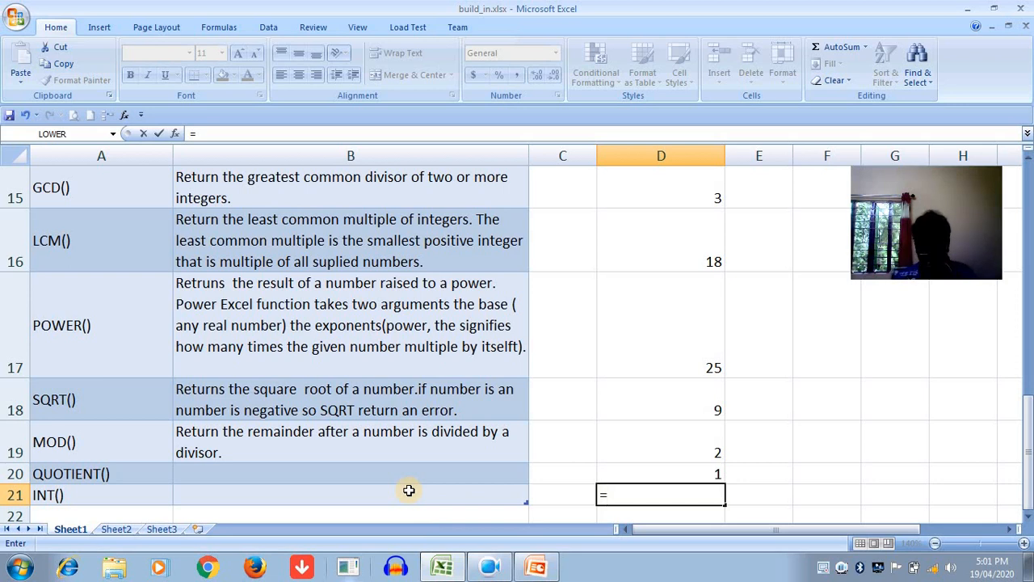
text(I)
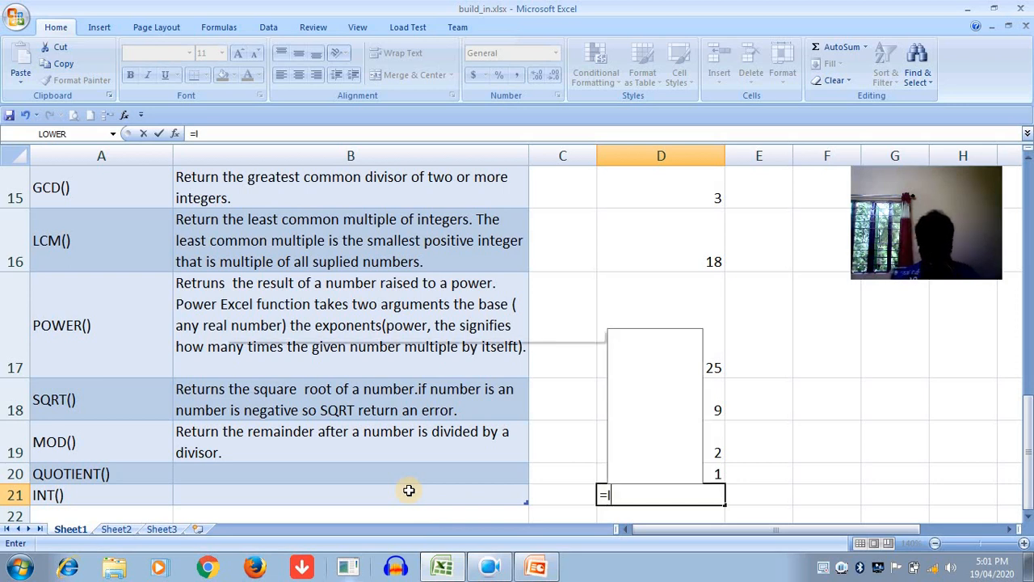
text(NT()
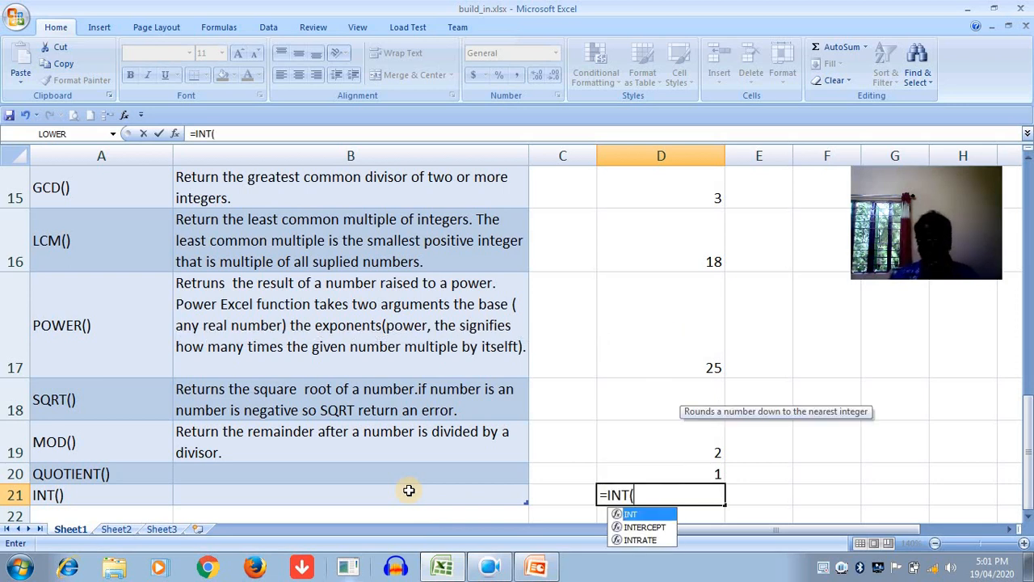
text(7)
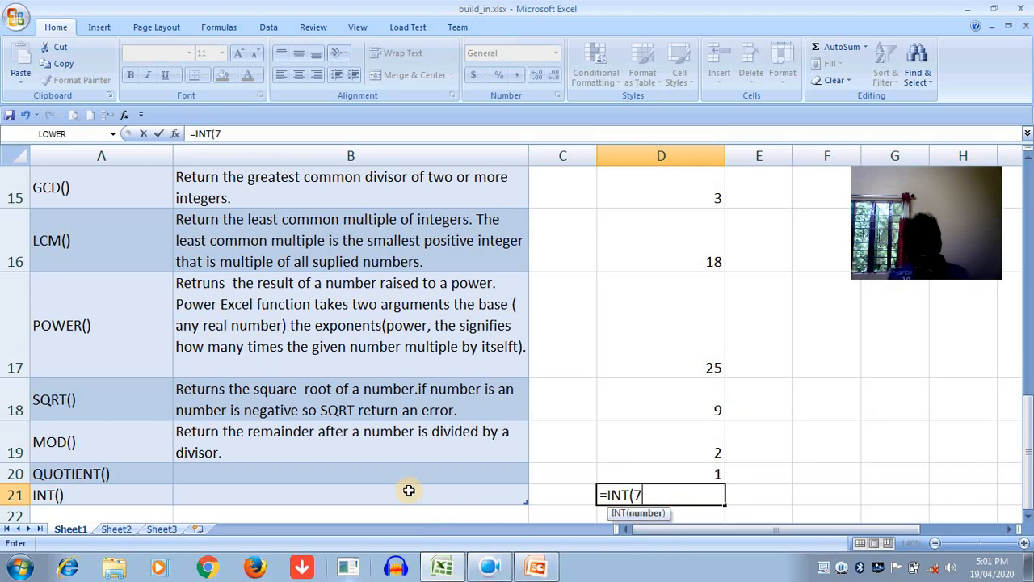
text(.8))
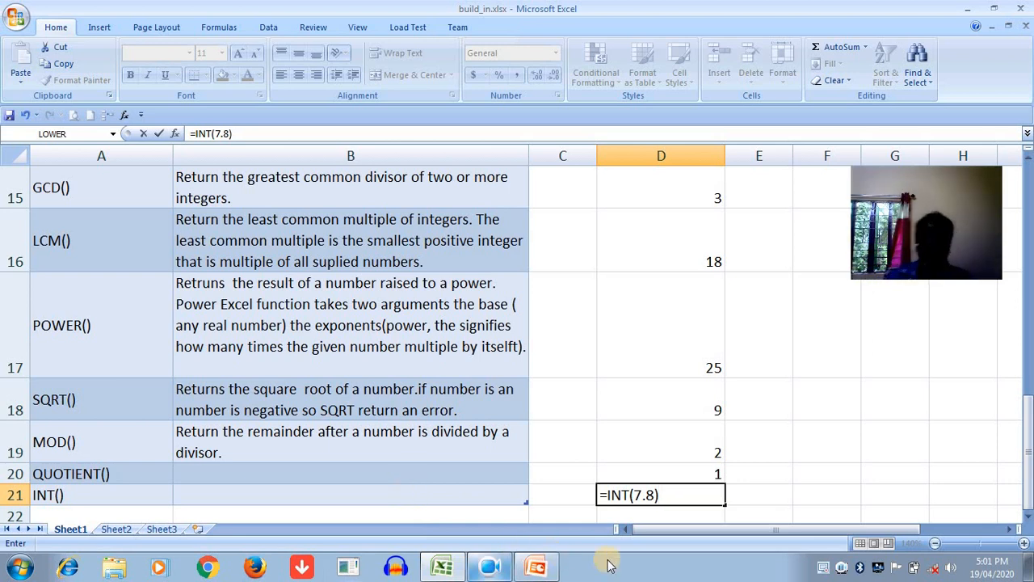
key(Return)
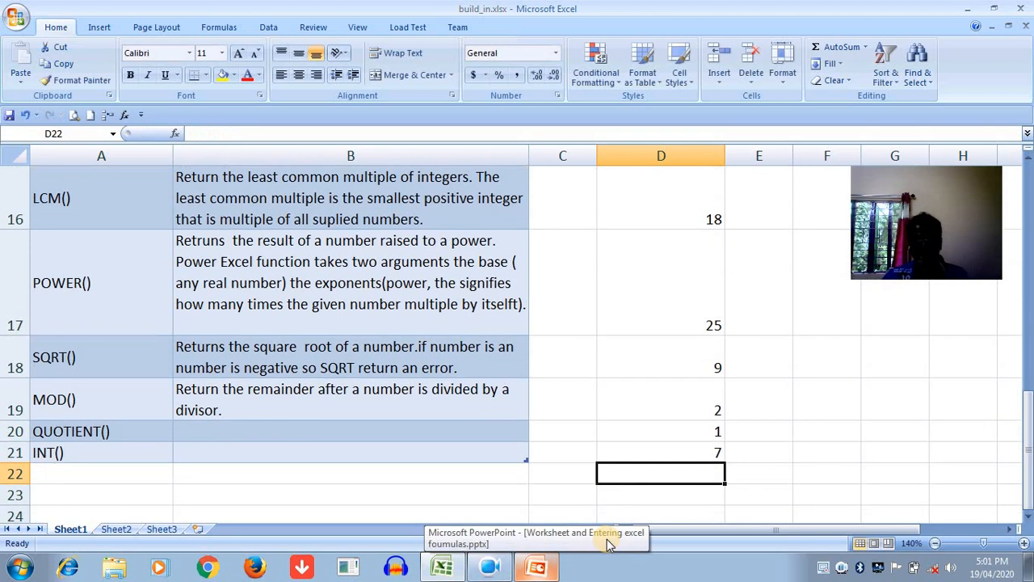
- Make the argument of the INT formula in D21 negative so it reads =INT(-7.8)
click(669, 457)
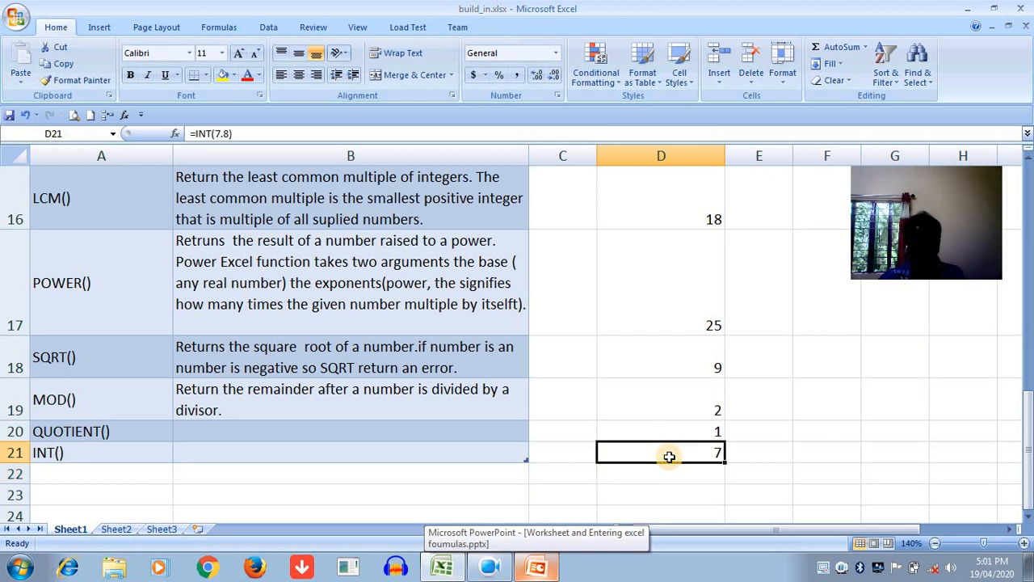
double_click(669, 456)
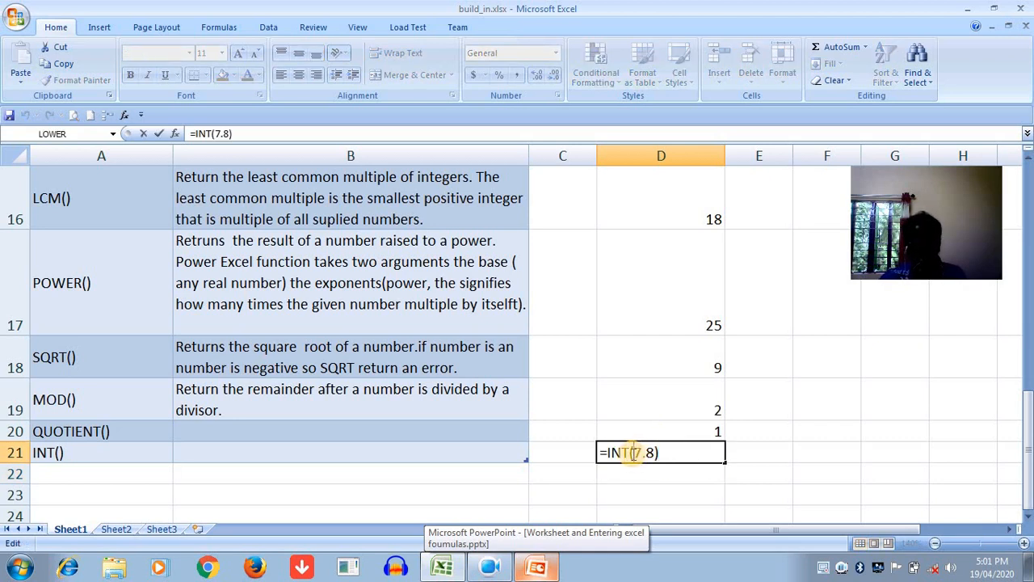
click(635, 452)
text(-)
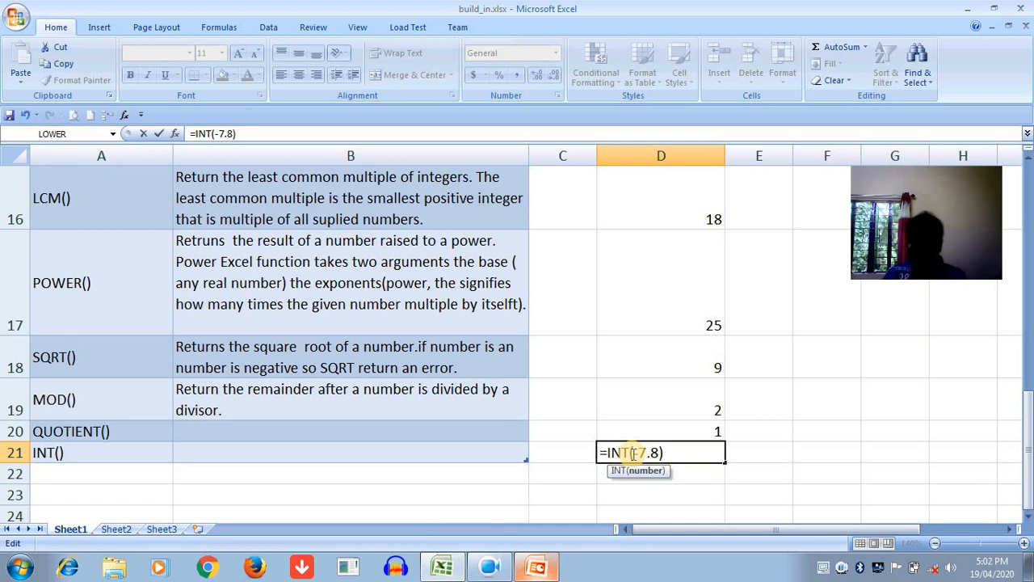
key(Return)
click(632, 454)
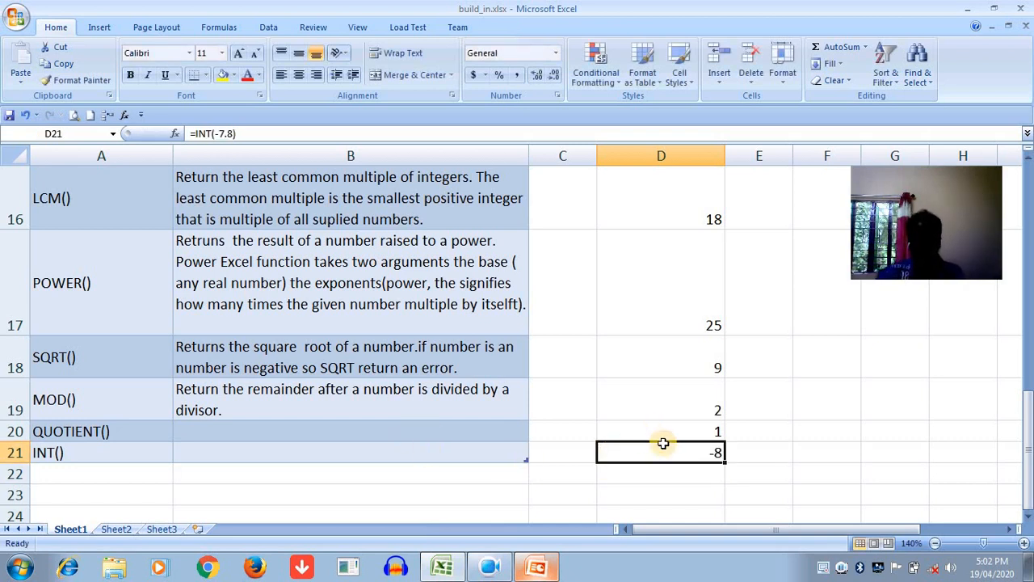
drag(1028, 467, 1028, 271)
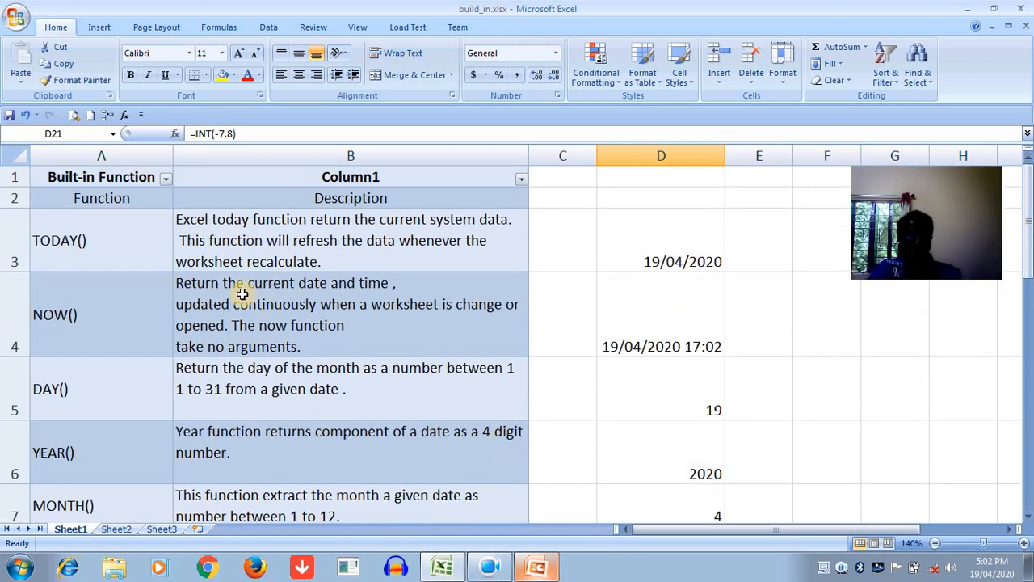